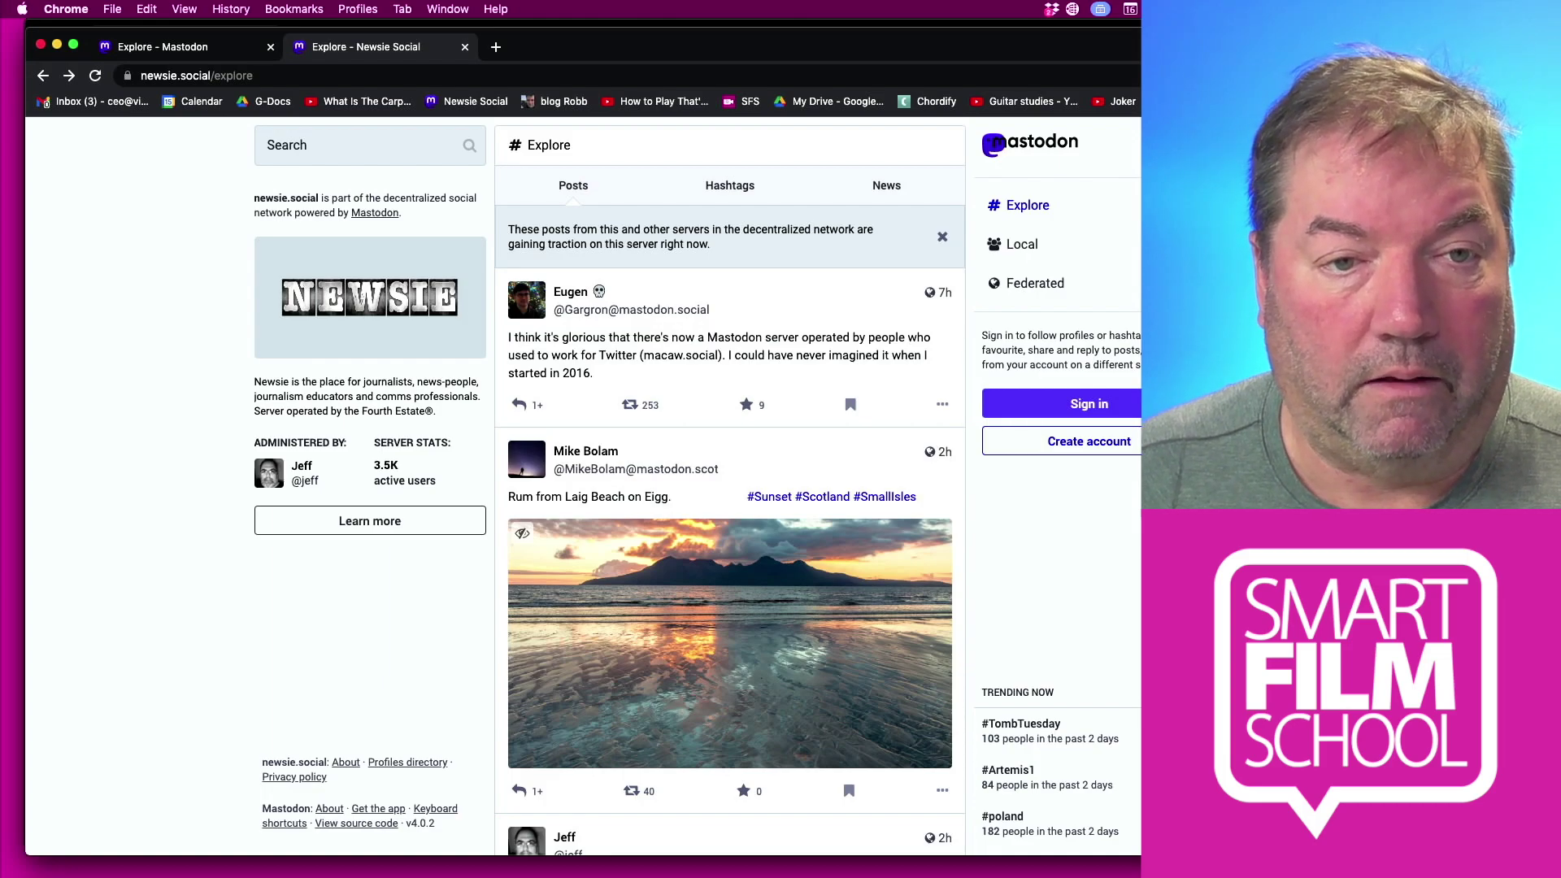
# Compare the journa.host and newsie.social Explore feeds, ending on journa.host's feed
pyautogui.click(187, 49)
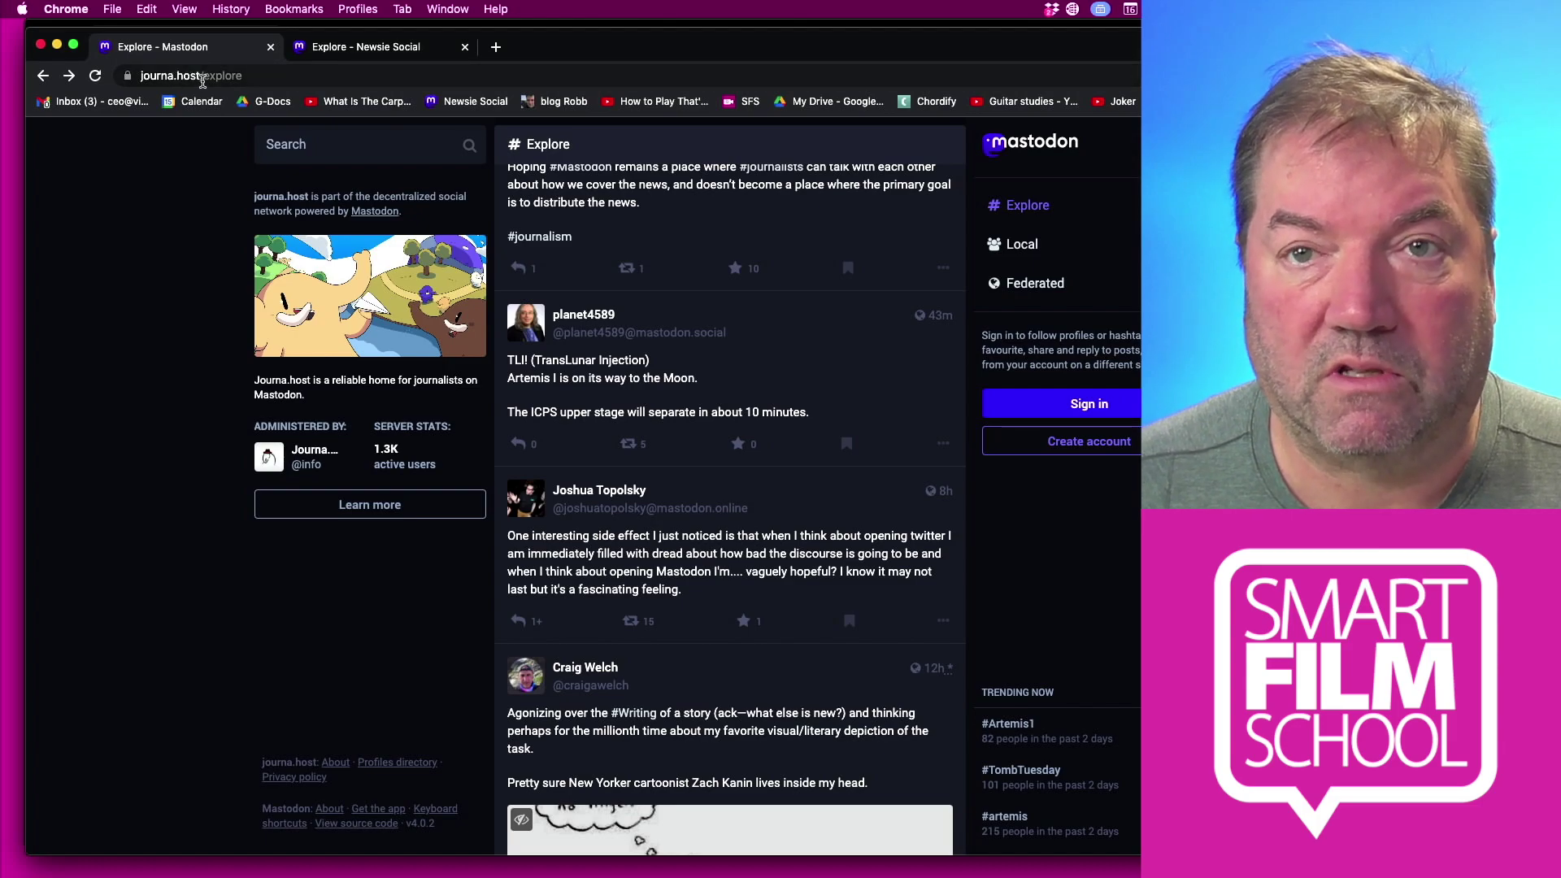
pyautogui.click(334, 49)
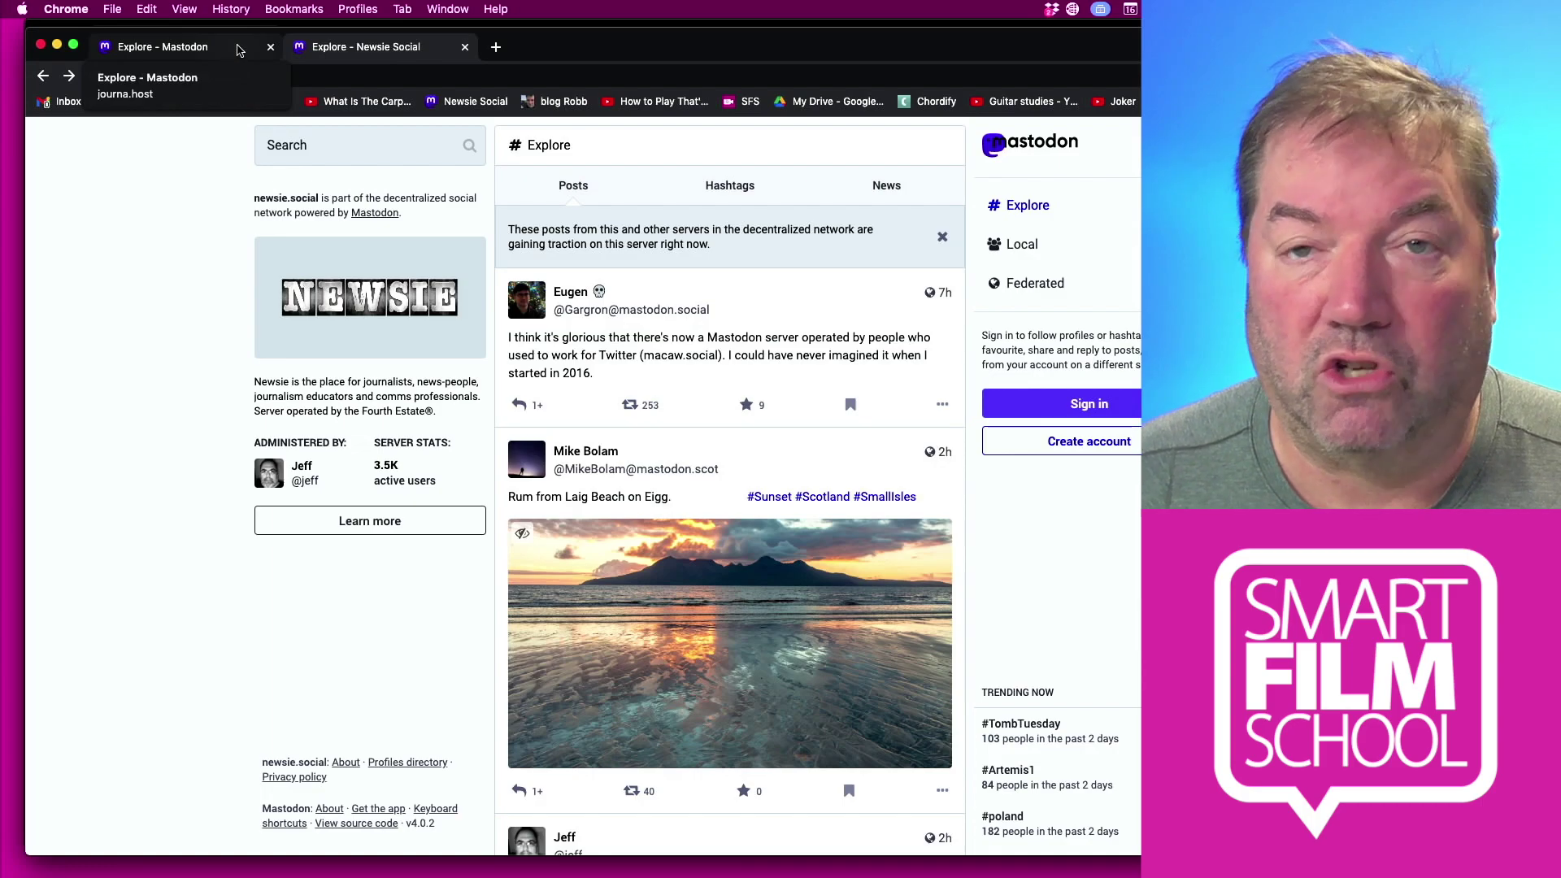
pyautogui.click(240, 50)
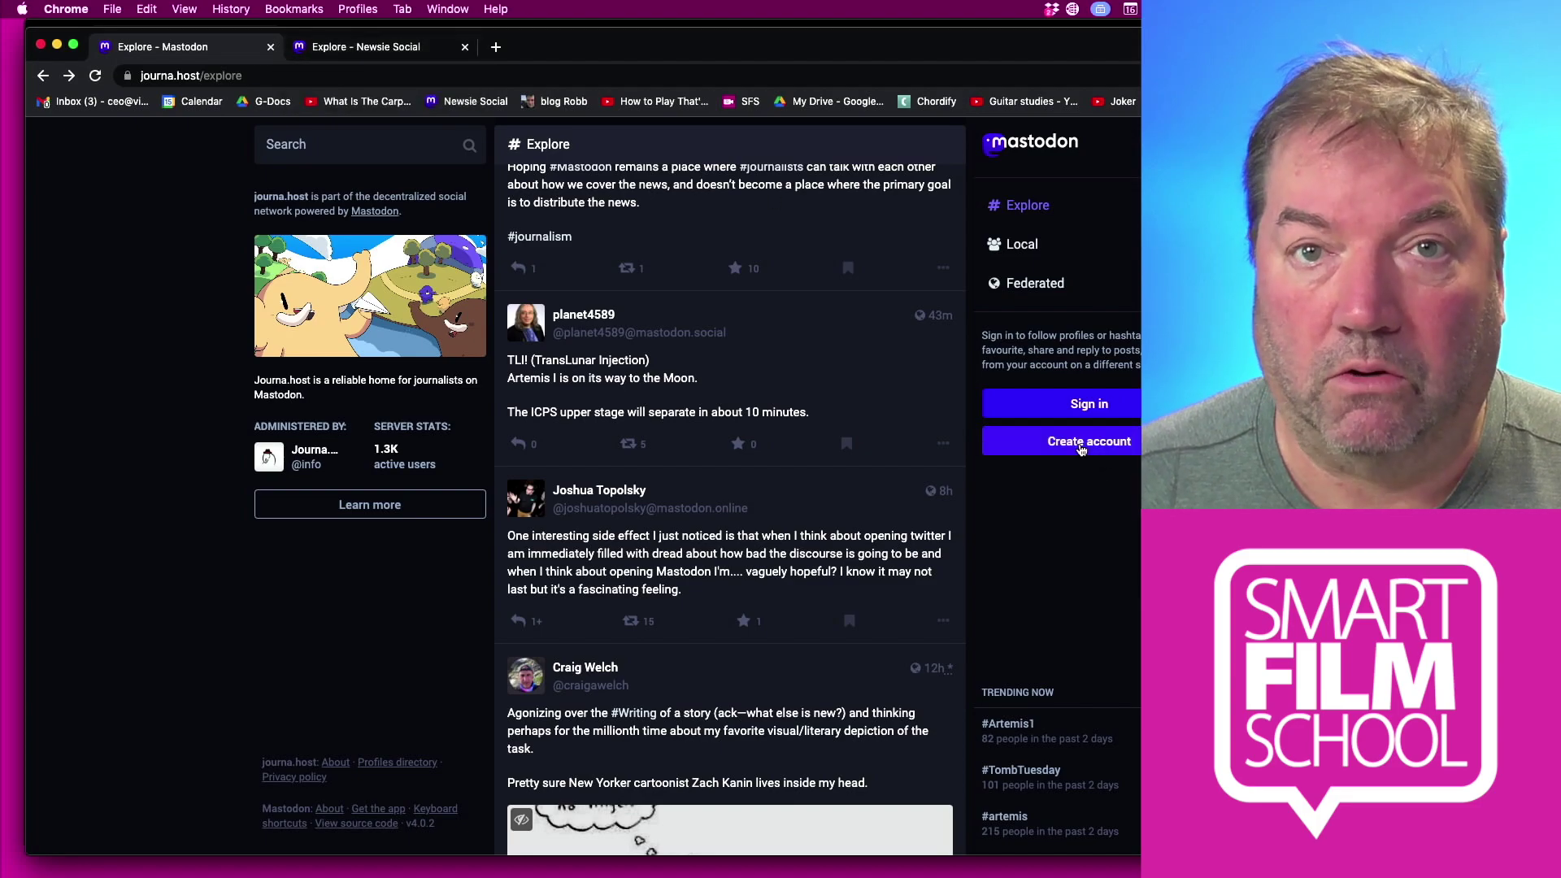
# View journa.host's sign-up info, then read newsie.social's sign-up rules and return to its Explore feed
pyautogui.click(1081, 447)
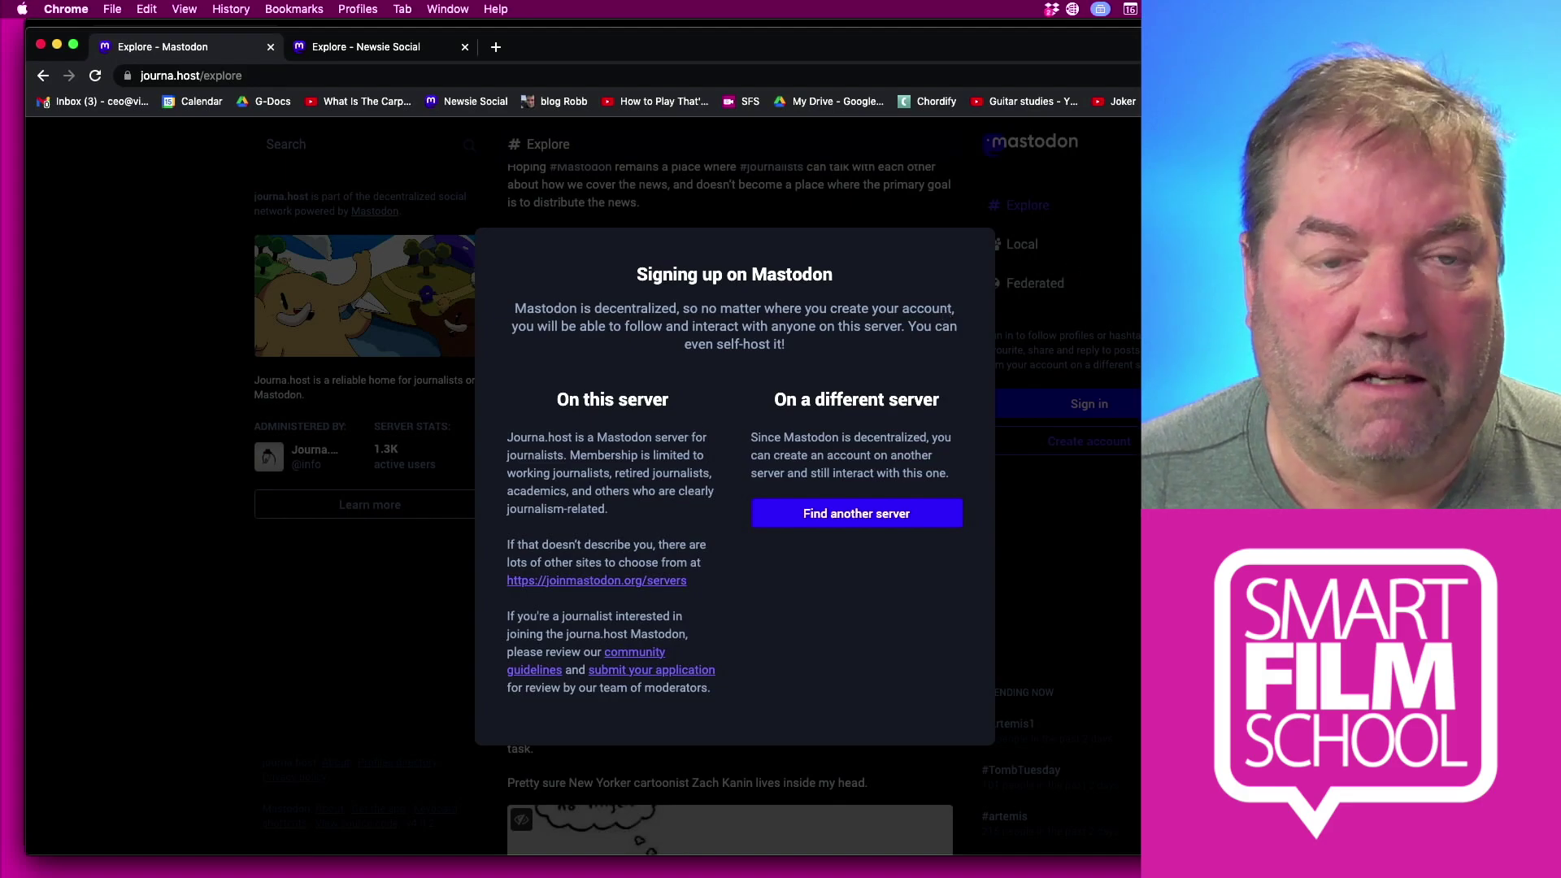
pyautogui.click(529, 158)
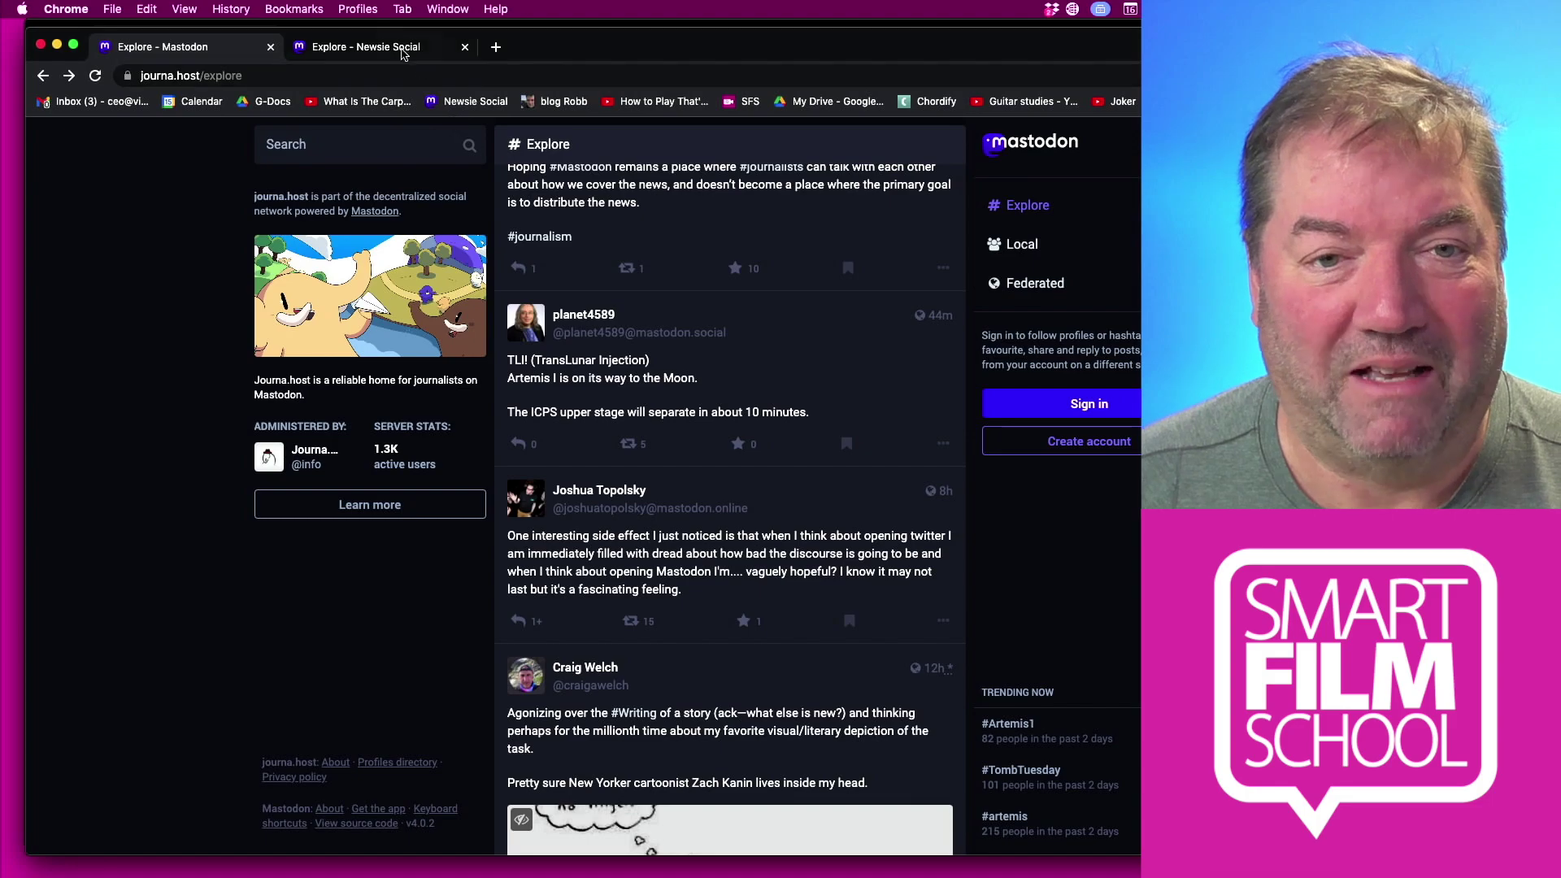
pyautogui.click(403, 52)
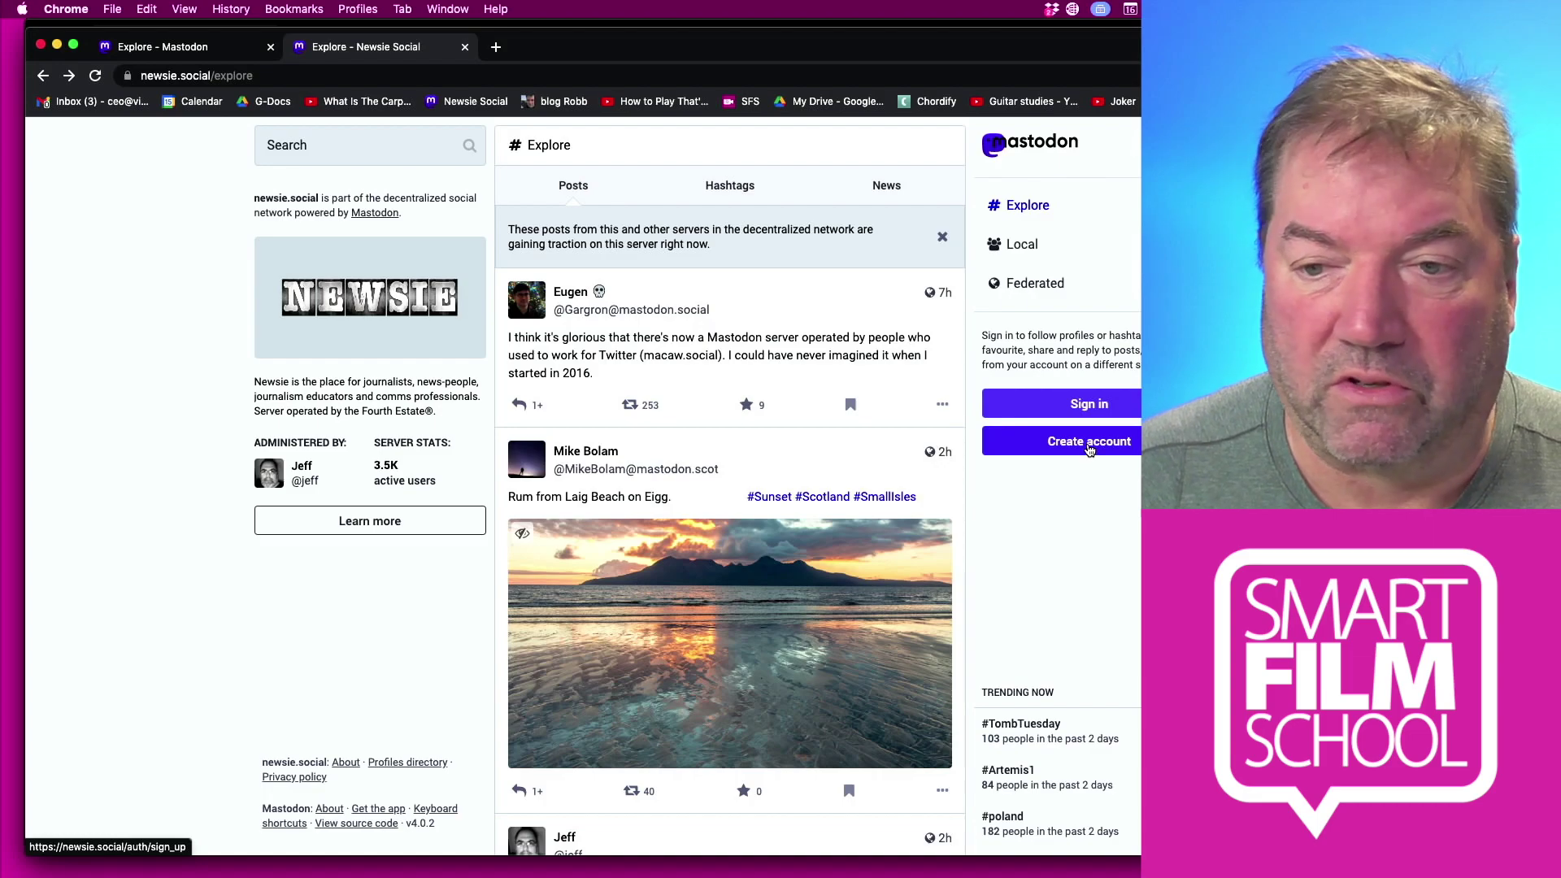
pyautogui.click(1089, 443)
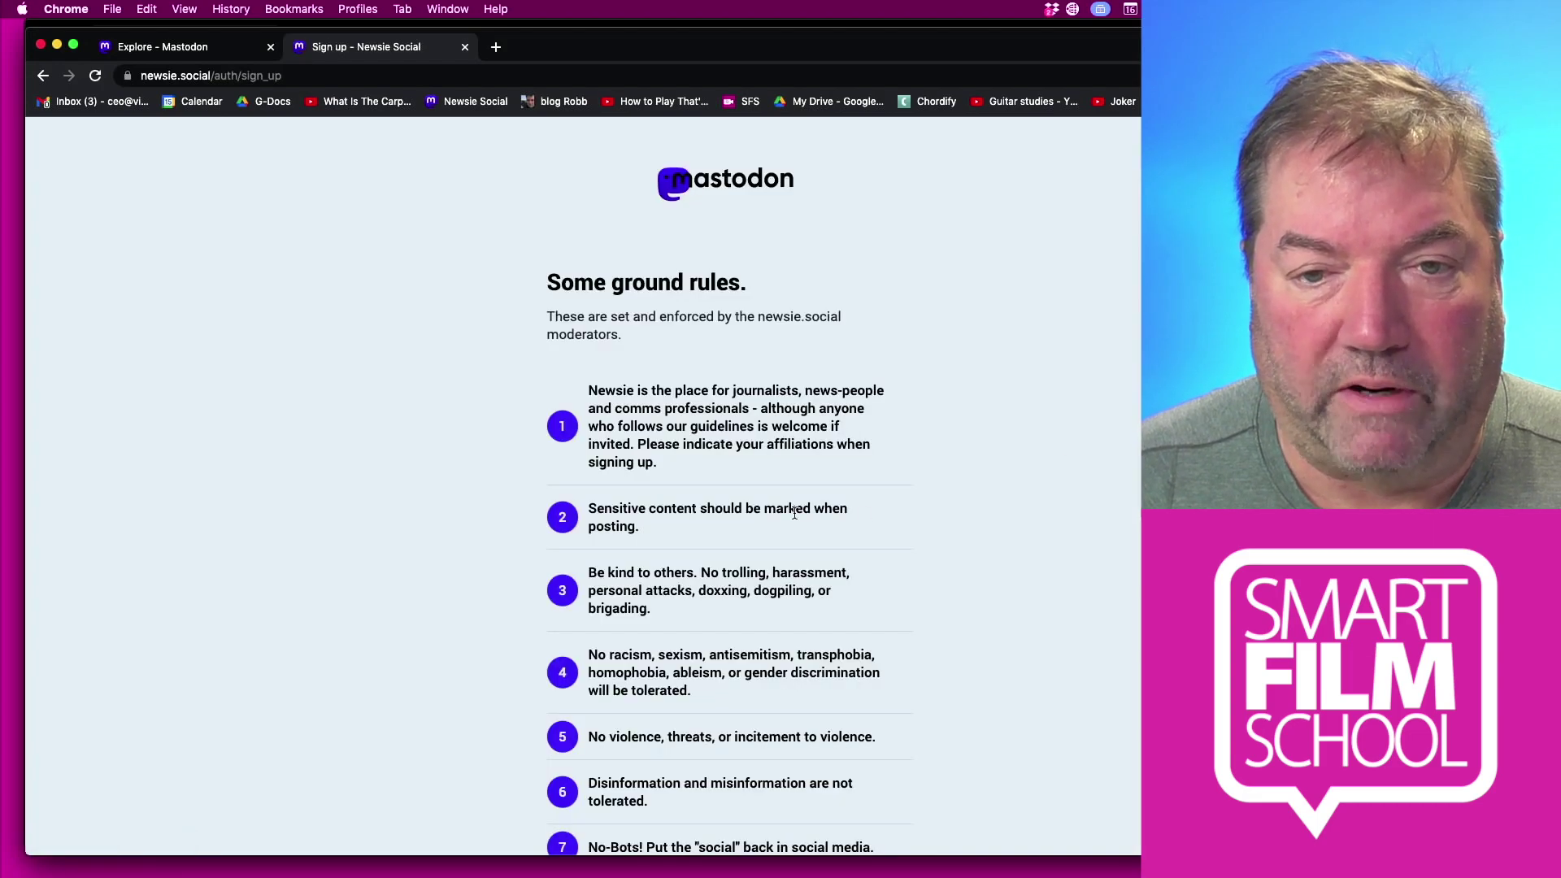
pyautogui.scroll(-3, 797, 517)
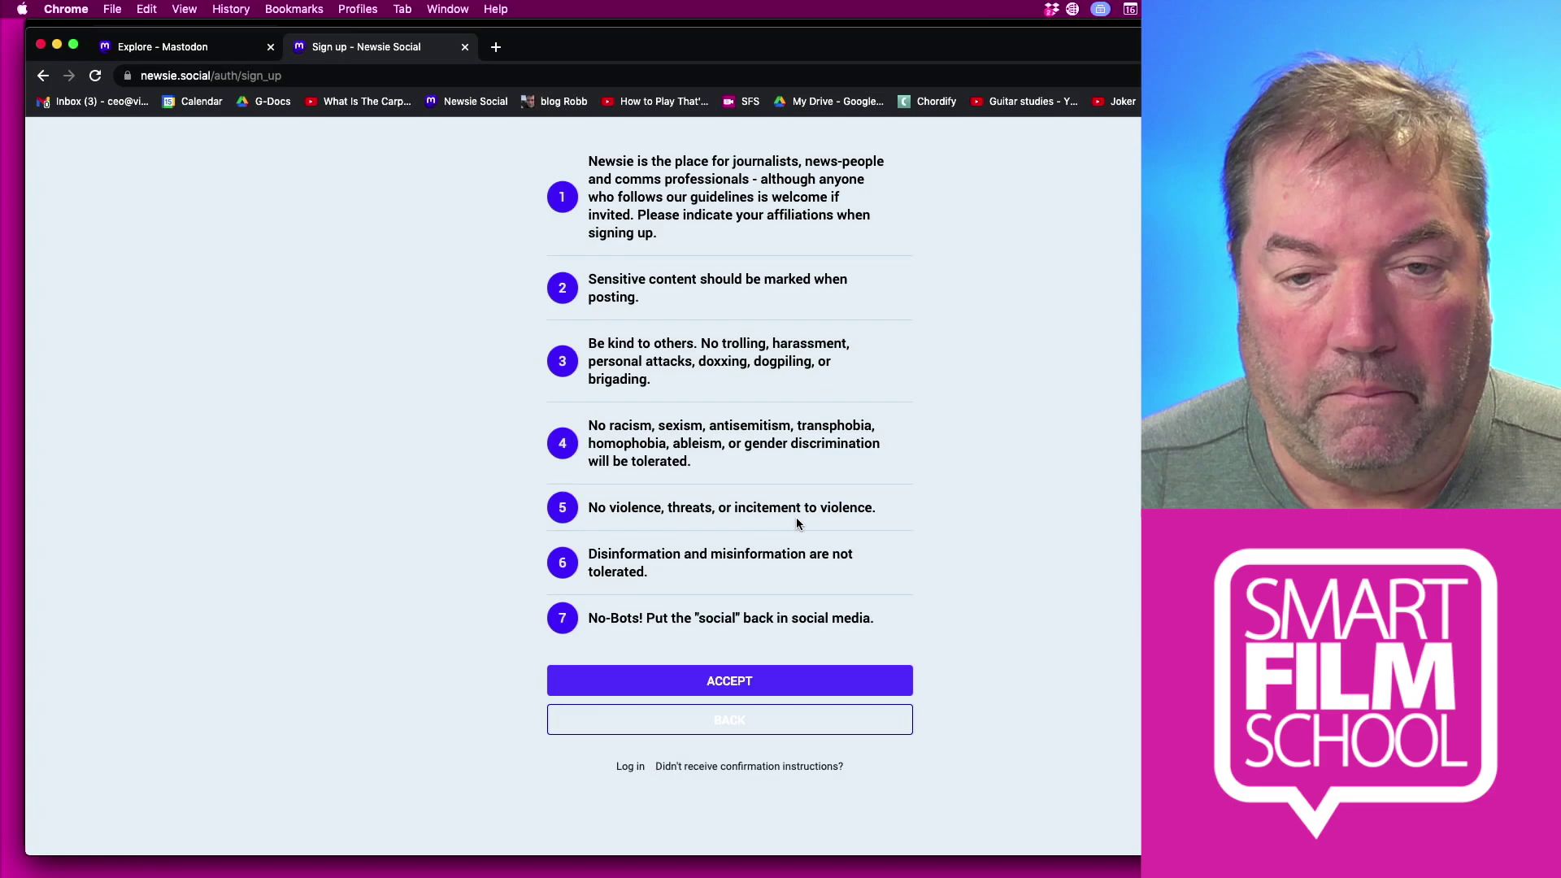
pyautogui.scroll(3, 797, 517)
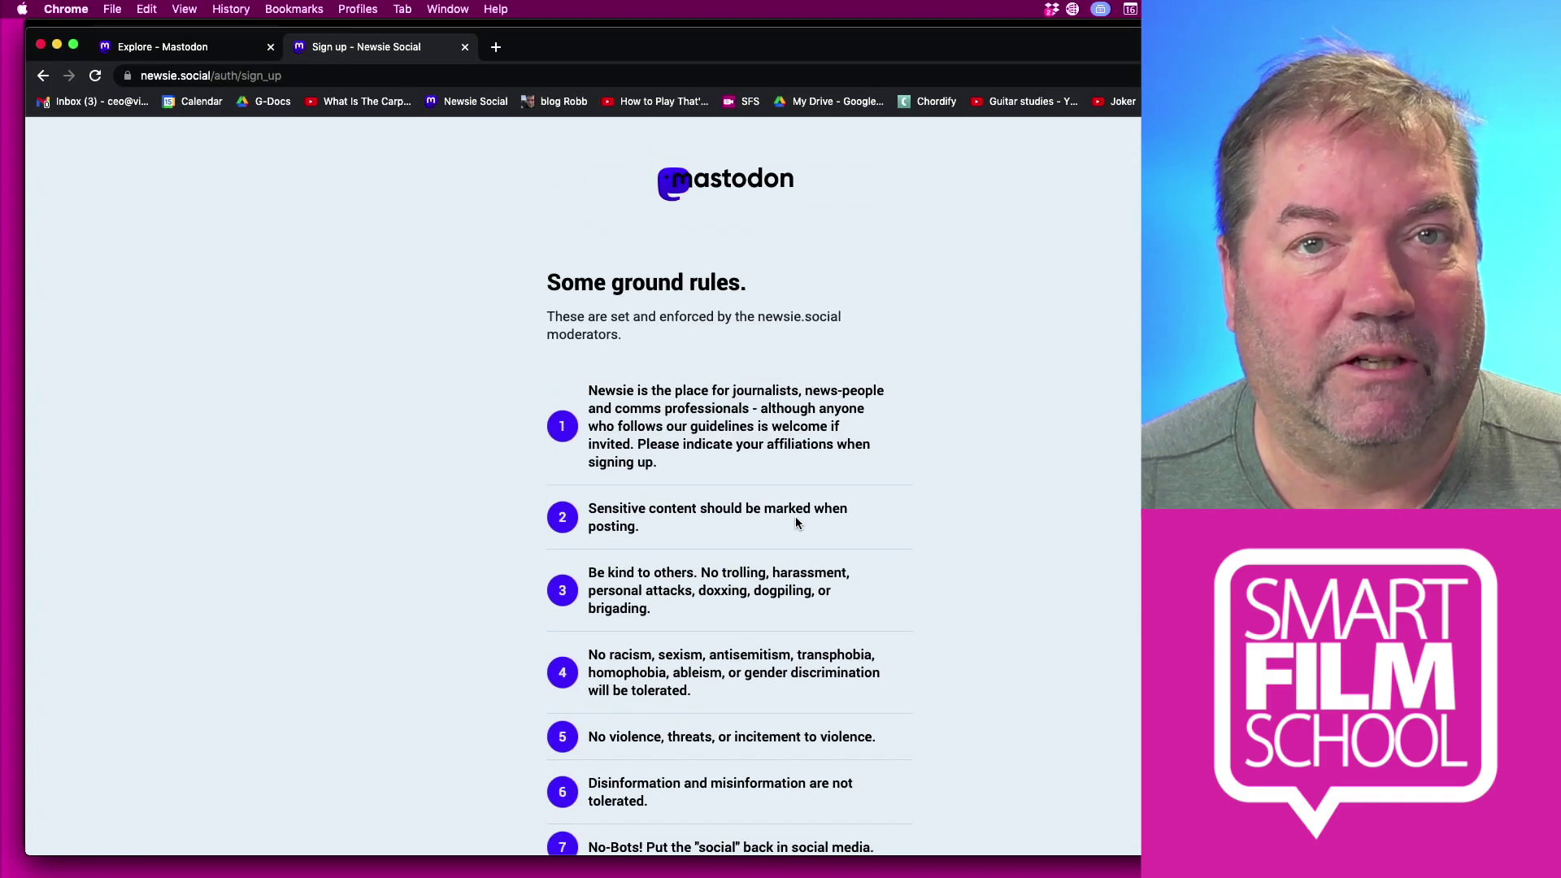
pyautogui.scroll(-2, 795, 515)
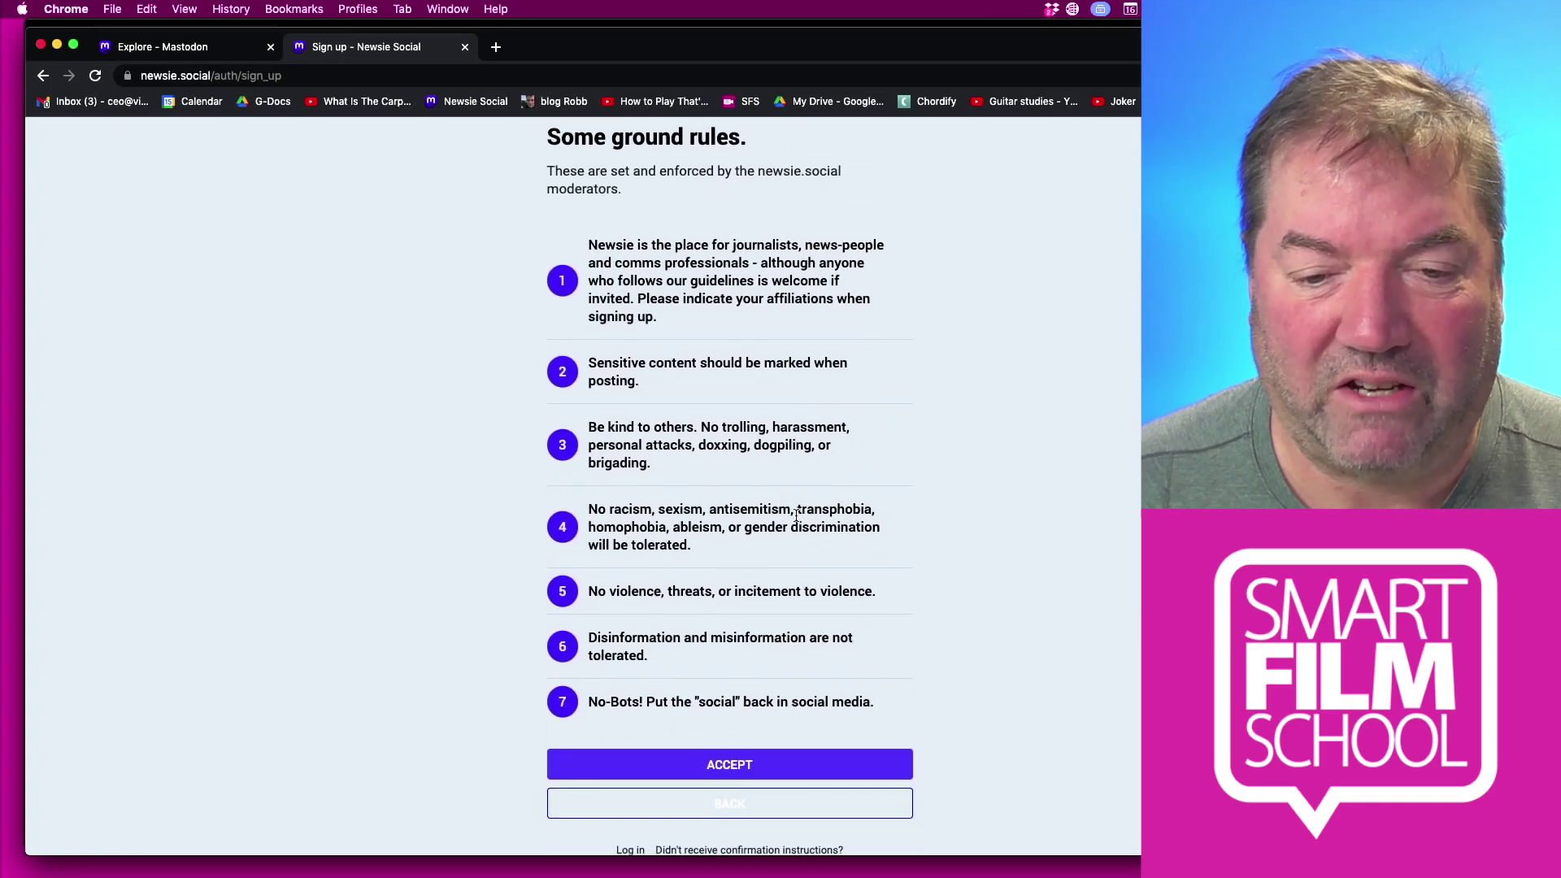
pyautogui.scroll(2, 797, 513)
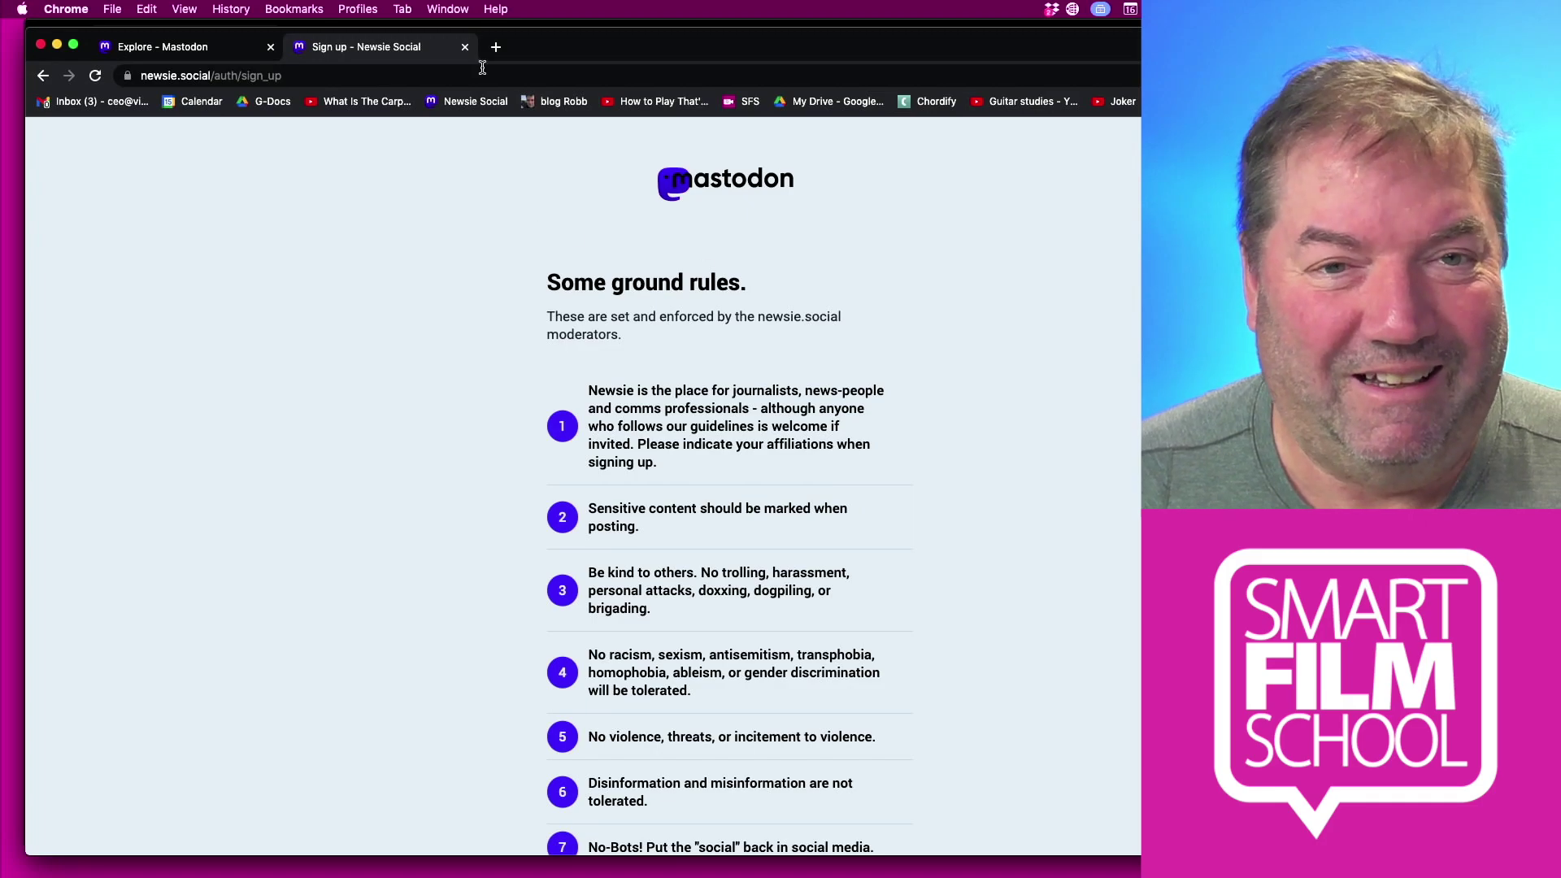
pyautogui.click(44, 75)
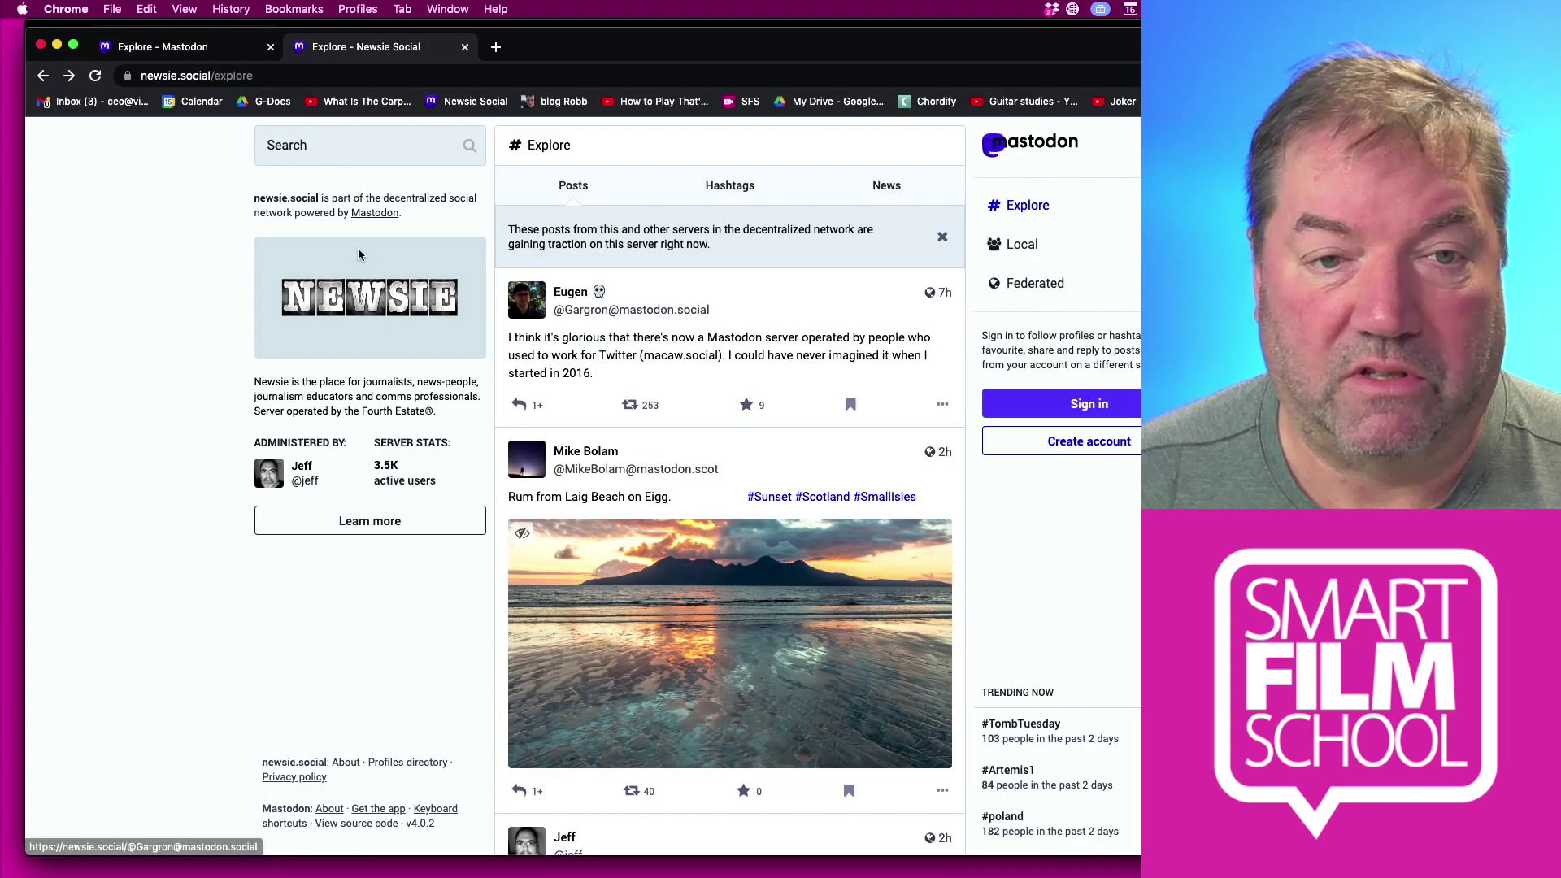
# Go to the journa.host tab and bring up its sign-in form
pyautogui.click(225, 50)
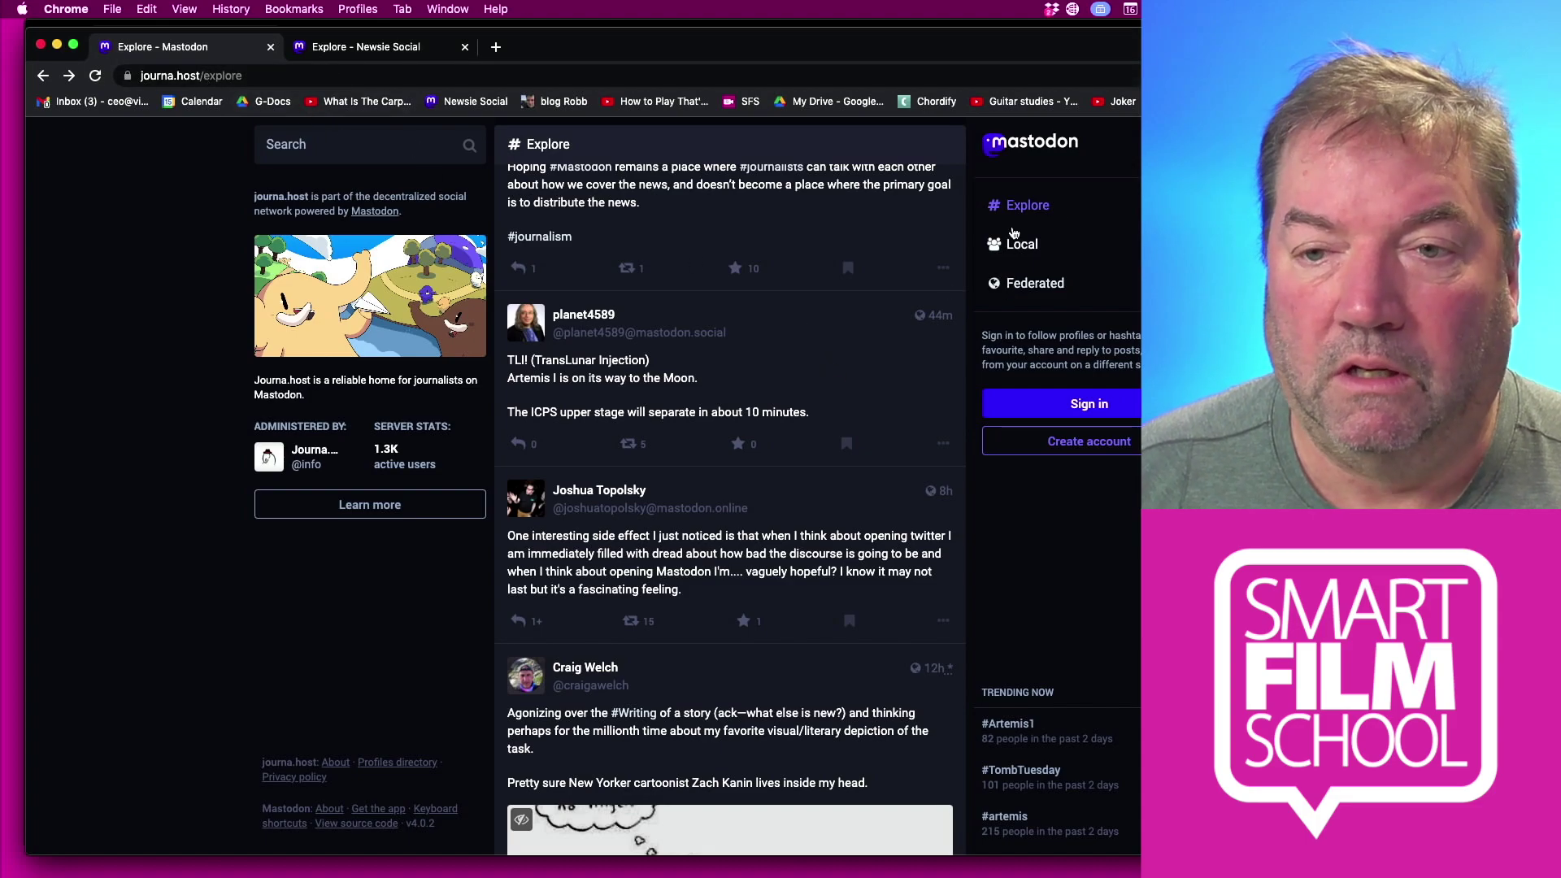
pyautogui.click(1117, 407)
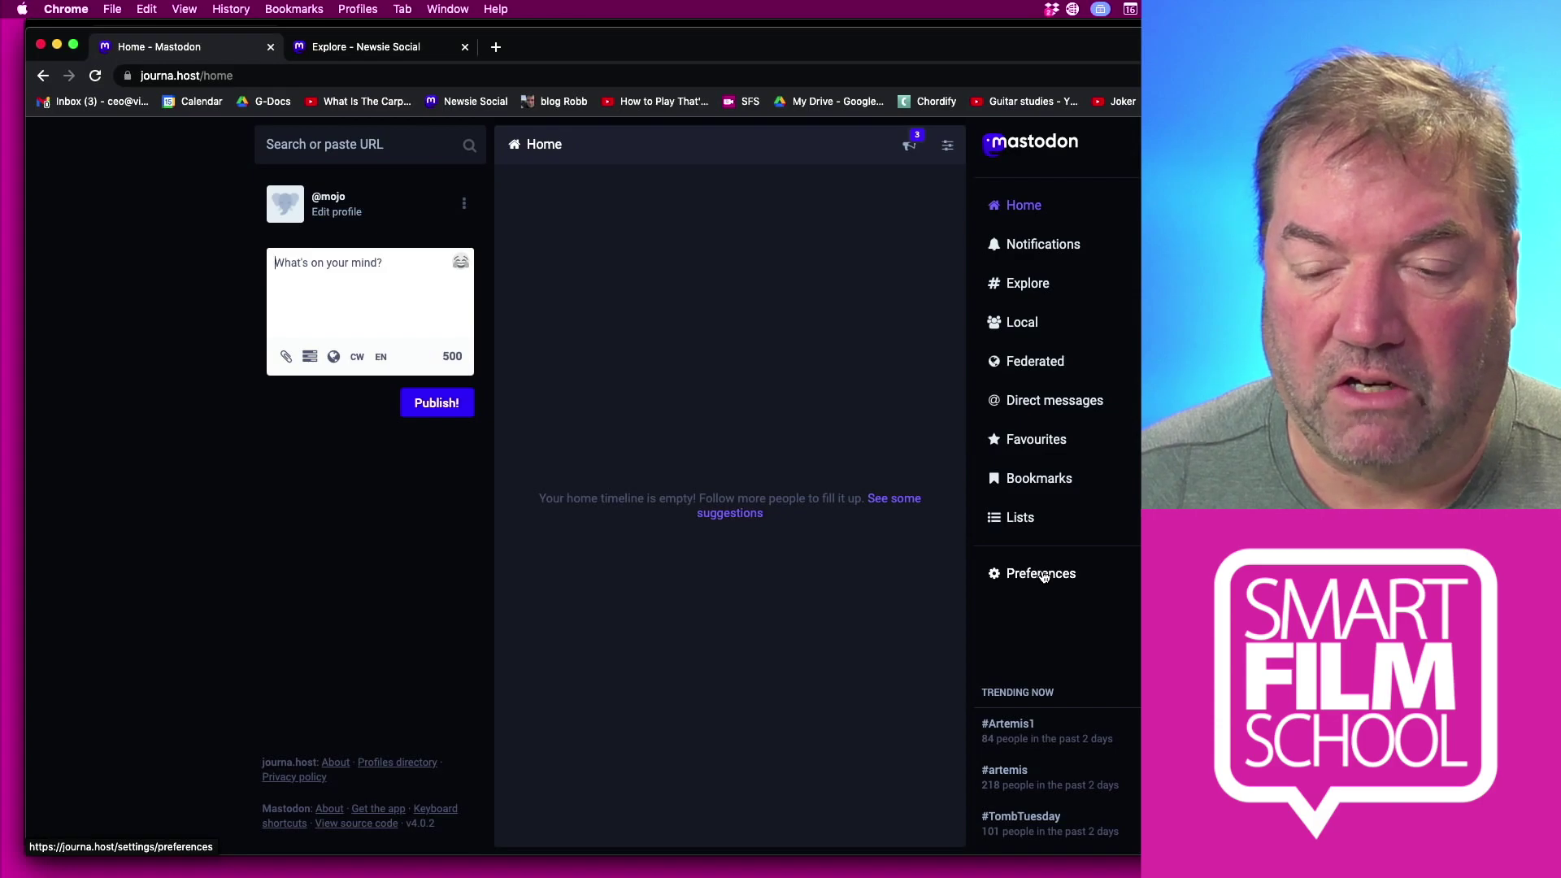
# Go to Preferences > Account > Two-factor Auth and begin the two-factor SET UP
pyautogui.click(1042, 574)
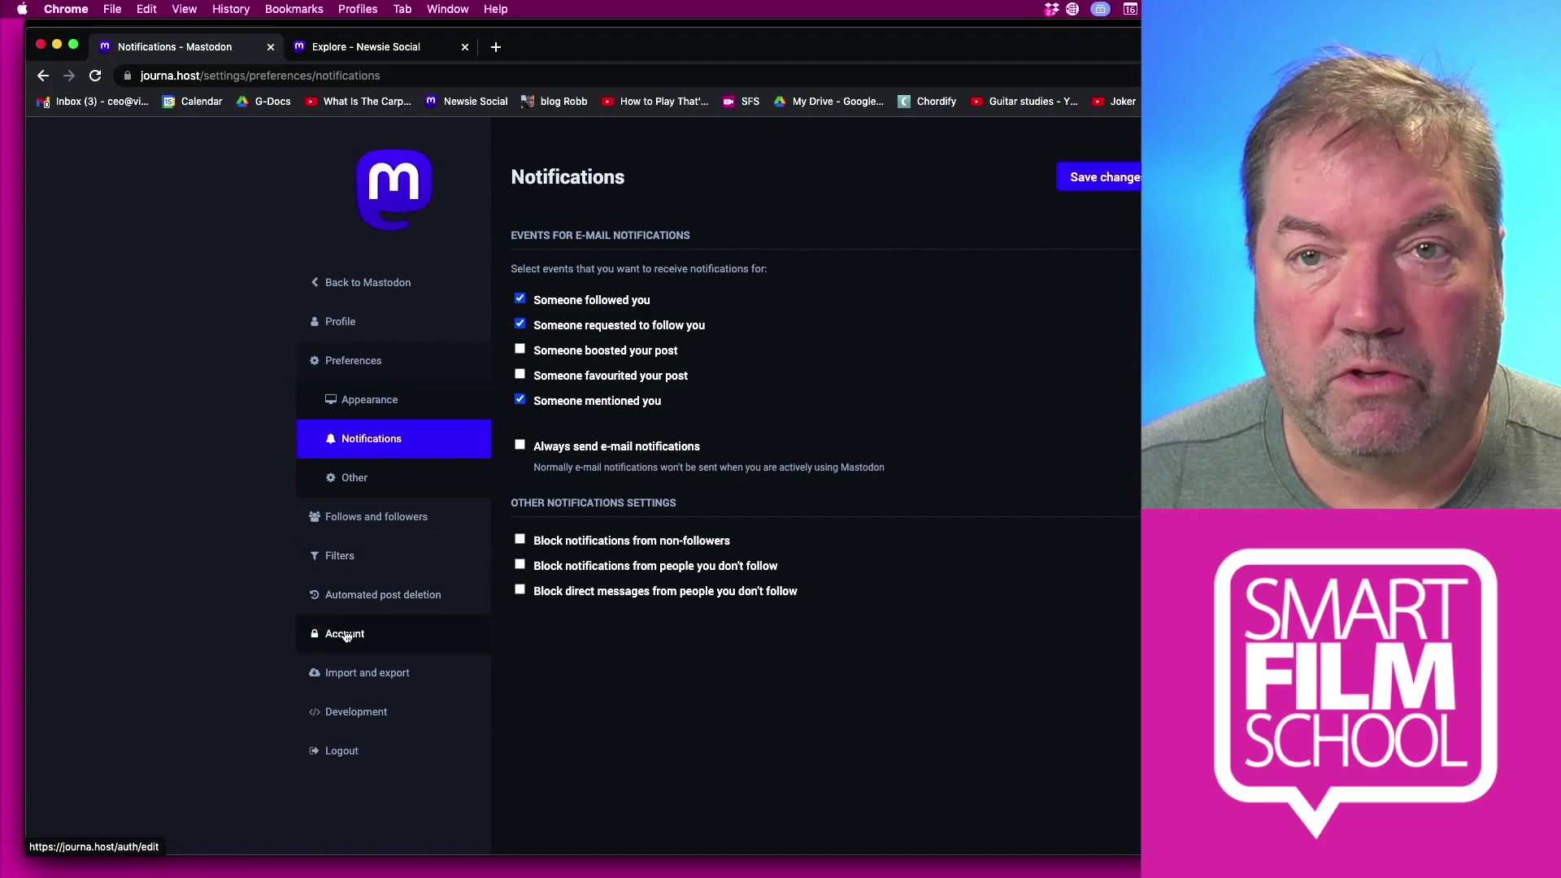
pyautogui.click(345, 635)
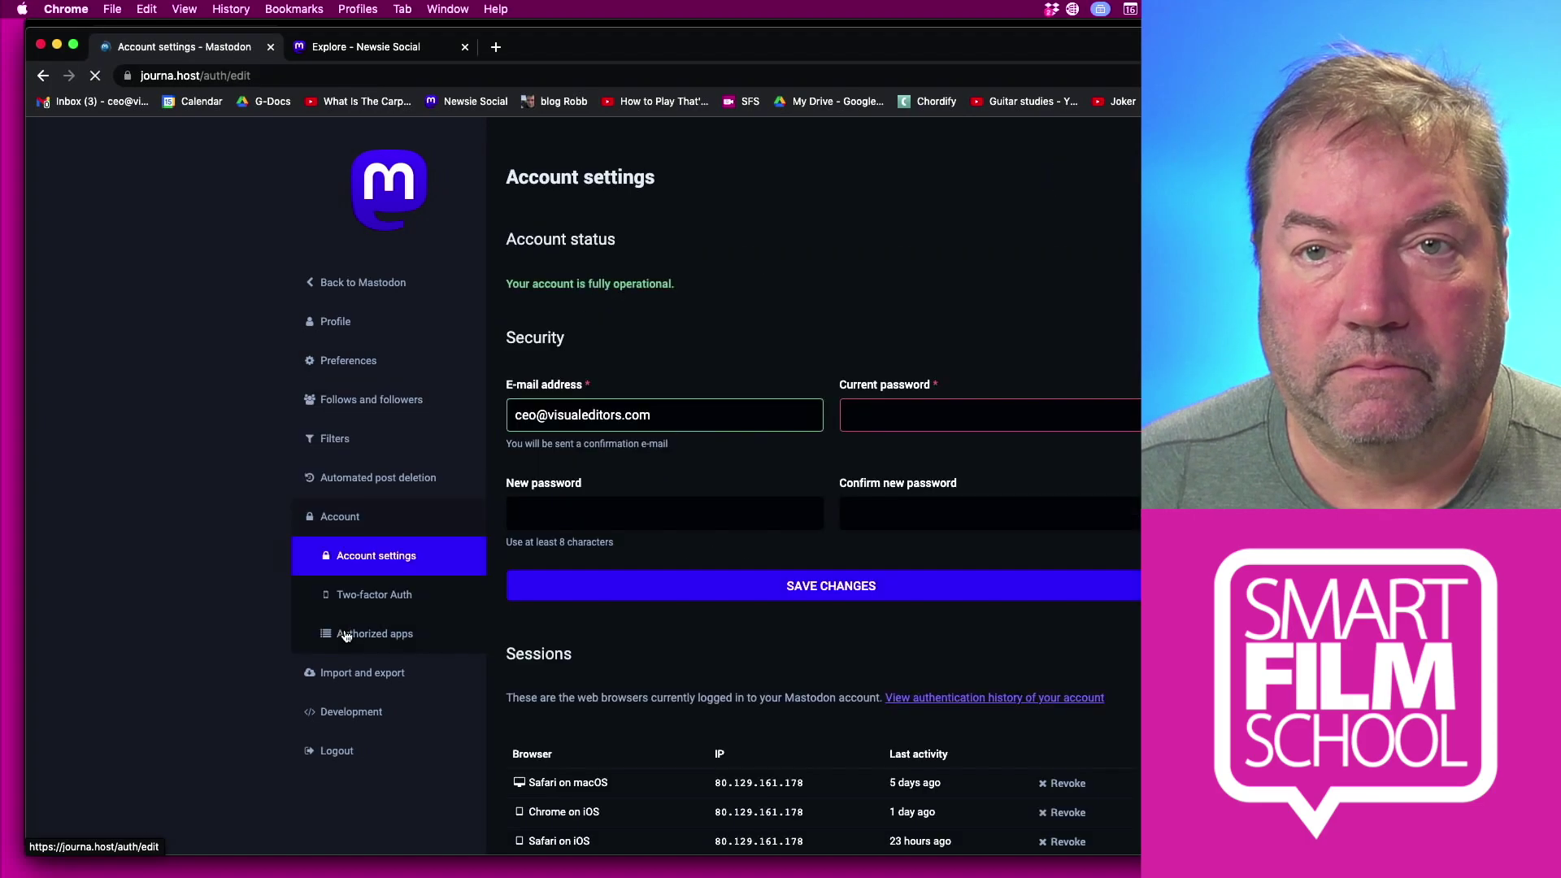
pyautogui.click(384, 596)
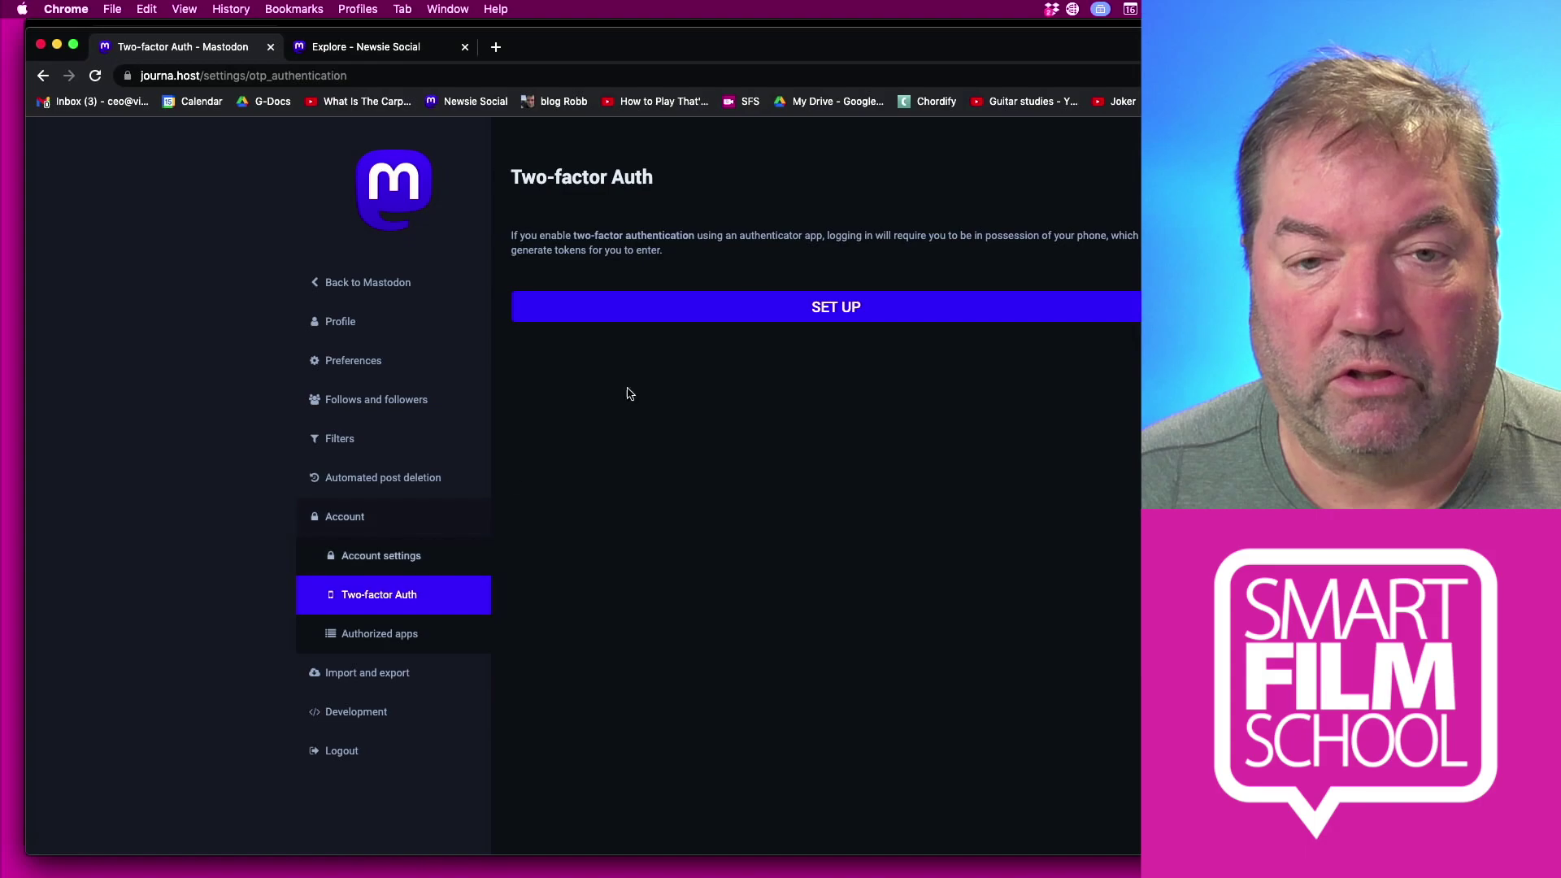
pyautogui.click(844, 307)
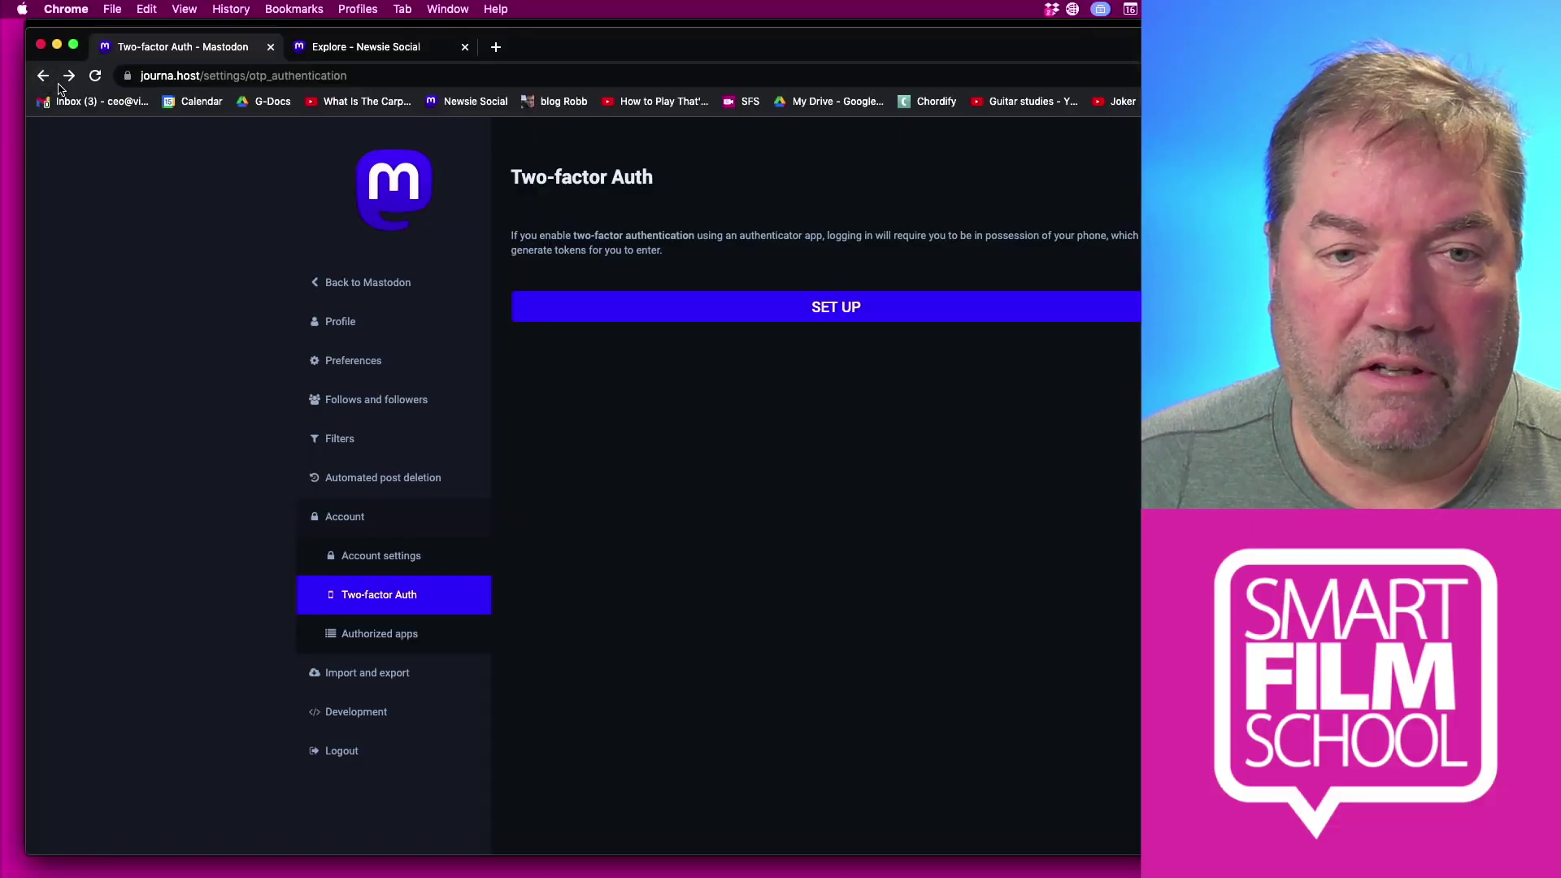
# On the Edit profile page, enter the owner's full name as the display name
pyautogui.click(348, 325)
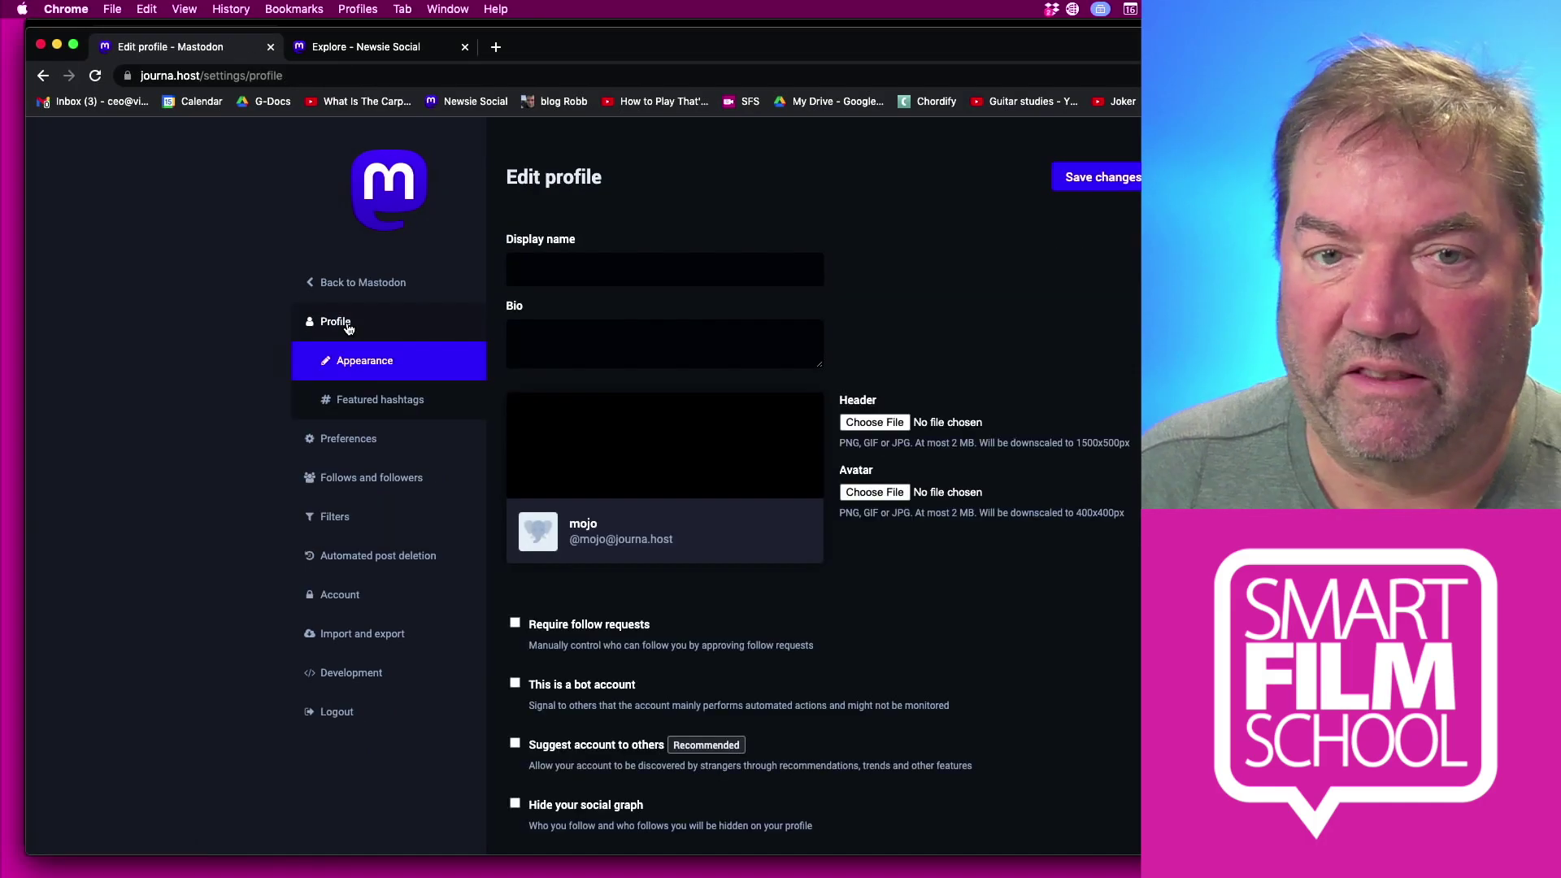
pyautogui.click(614, 260)
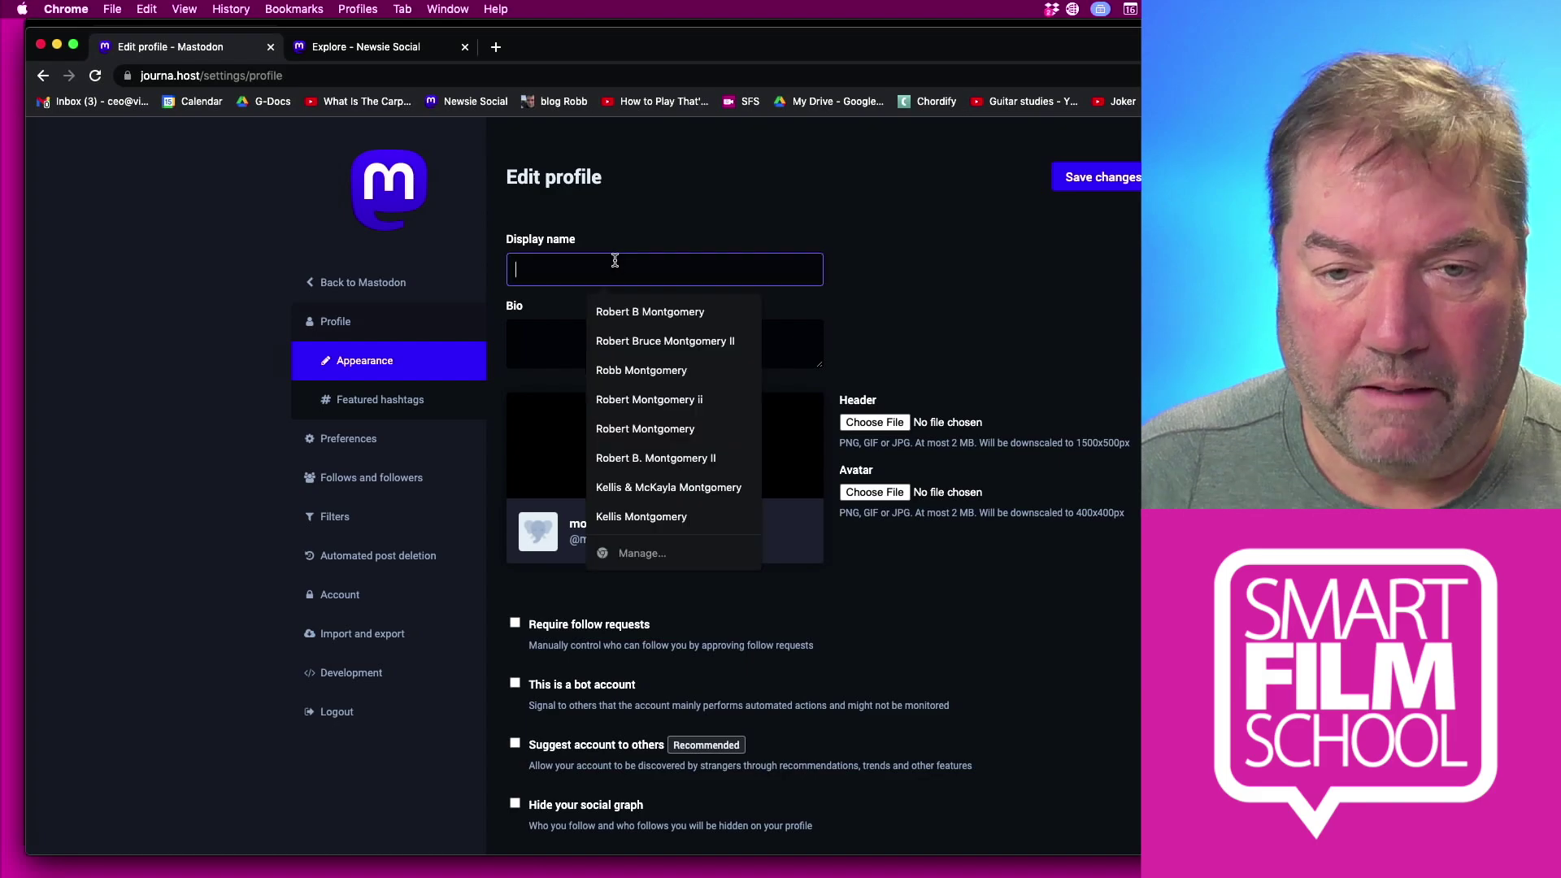
pyautogui.write('Robb MOntg')
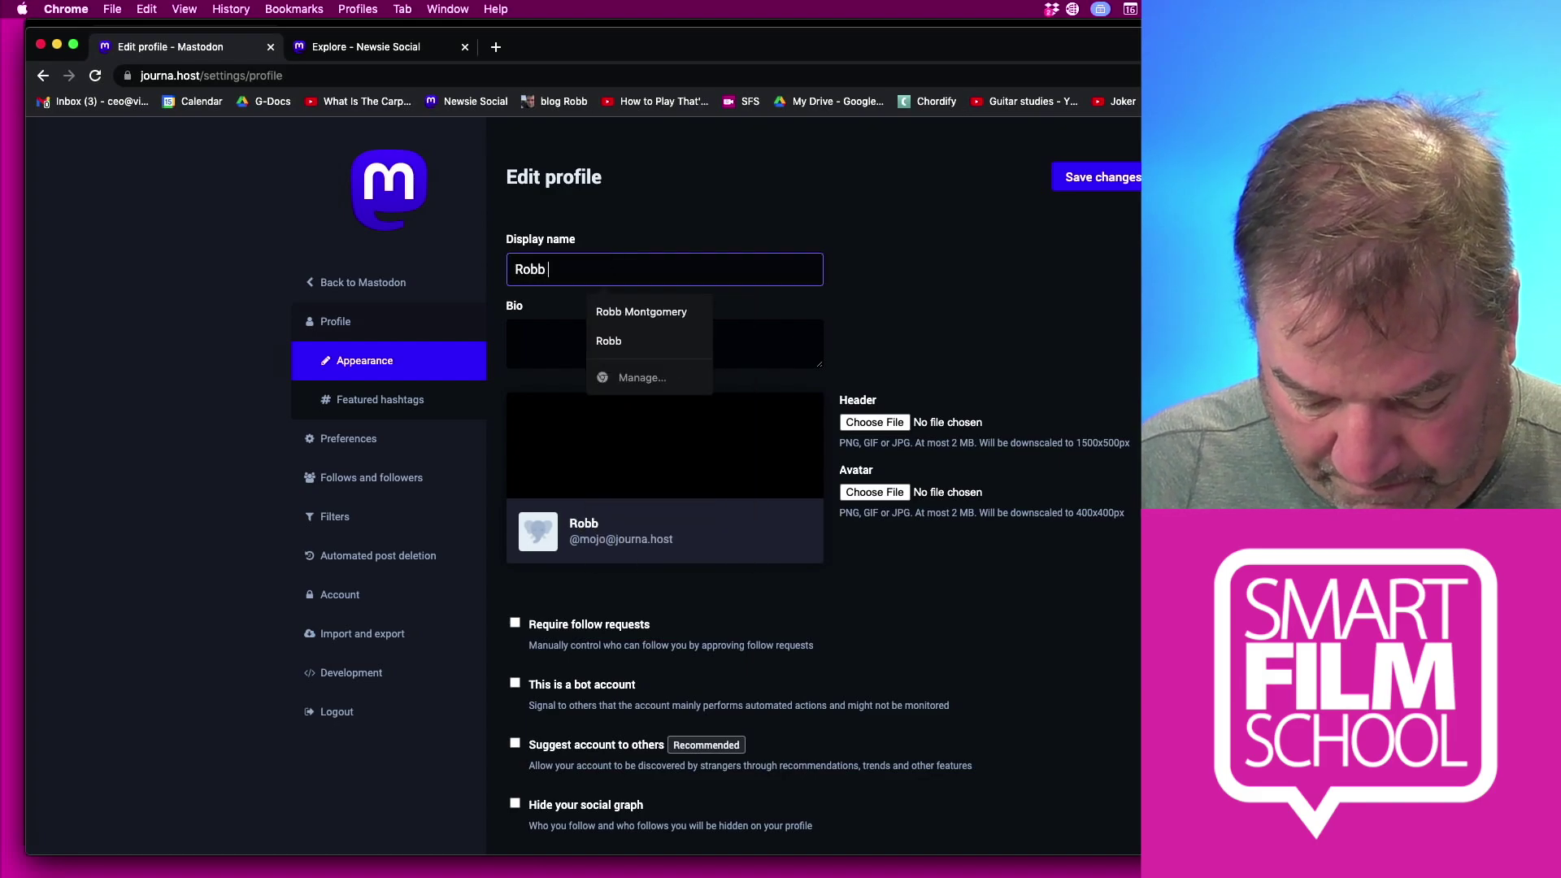
pyautogui.press('BackSpace')
pyautogui.press('BackSpace')
pyautogui.press('BackSpace')
pyautogui.press('BackSpace')
pyautogui.write('ontgomery')
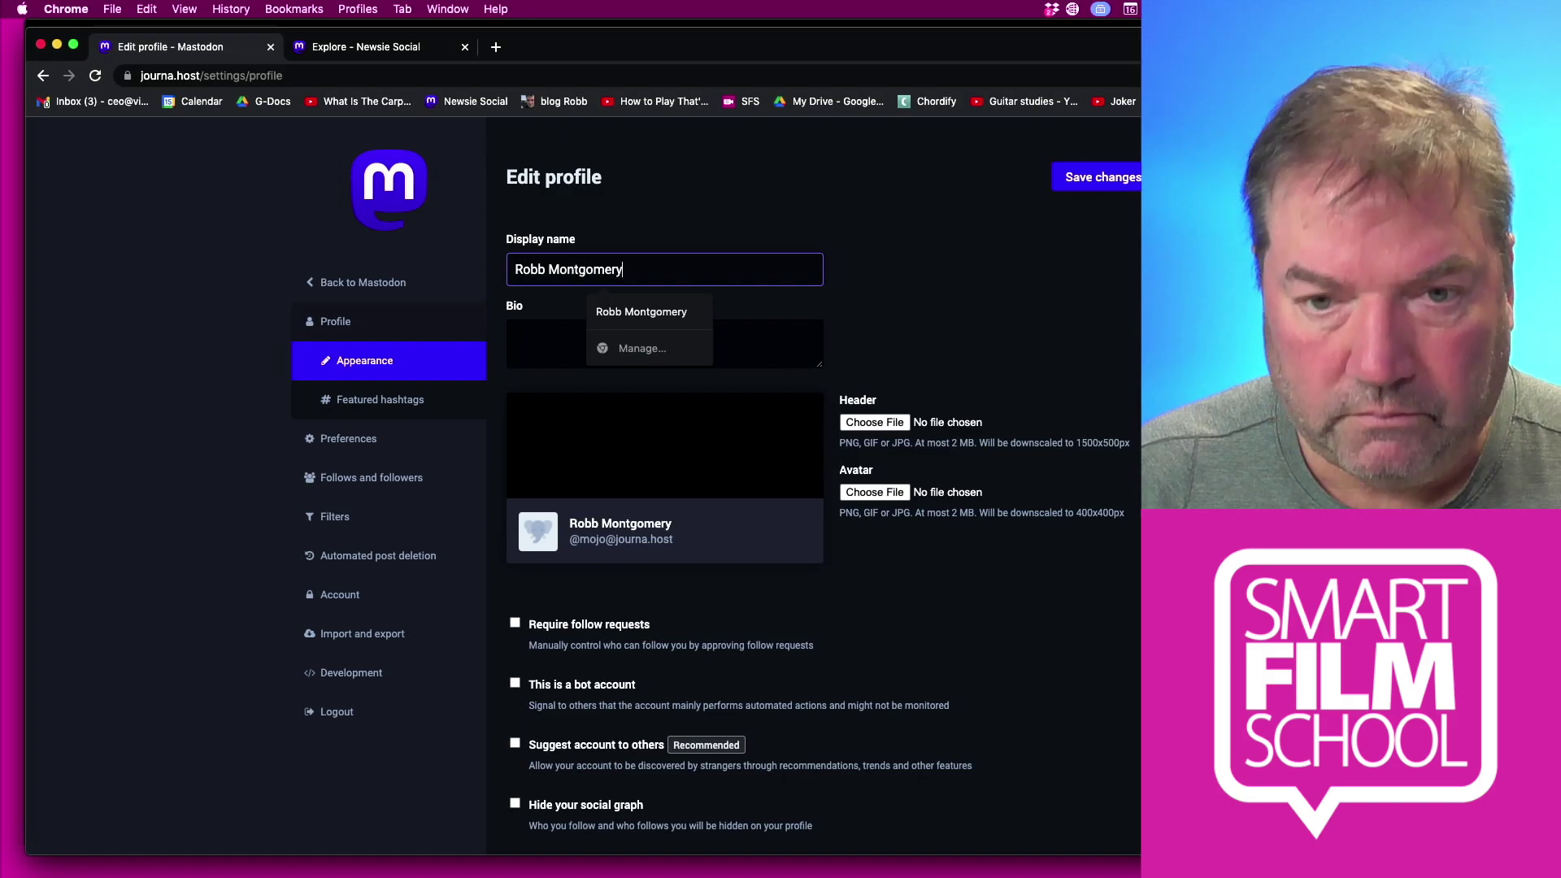
# Write the bio 'I teach reporters how to tell big stories with small cameras. #Mojo #MobileJournalism'
pyautogui.press('Tab')
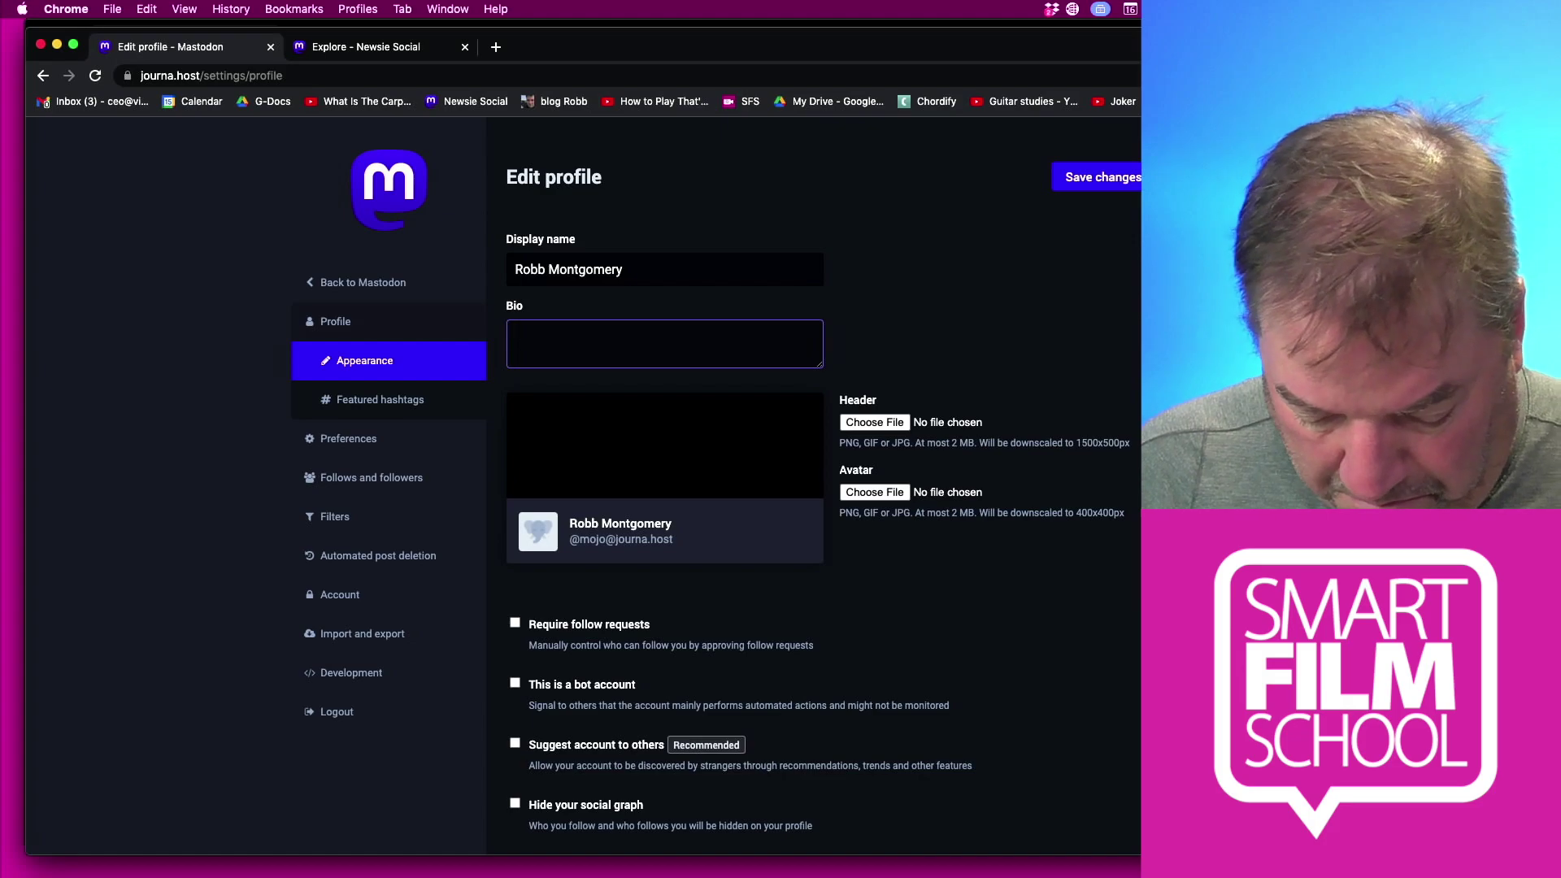
pyautogui.write('I tea')
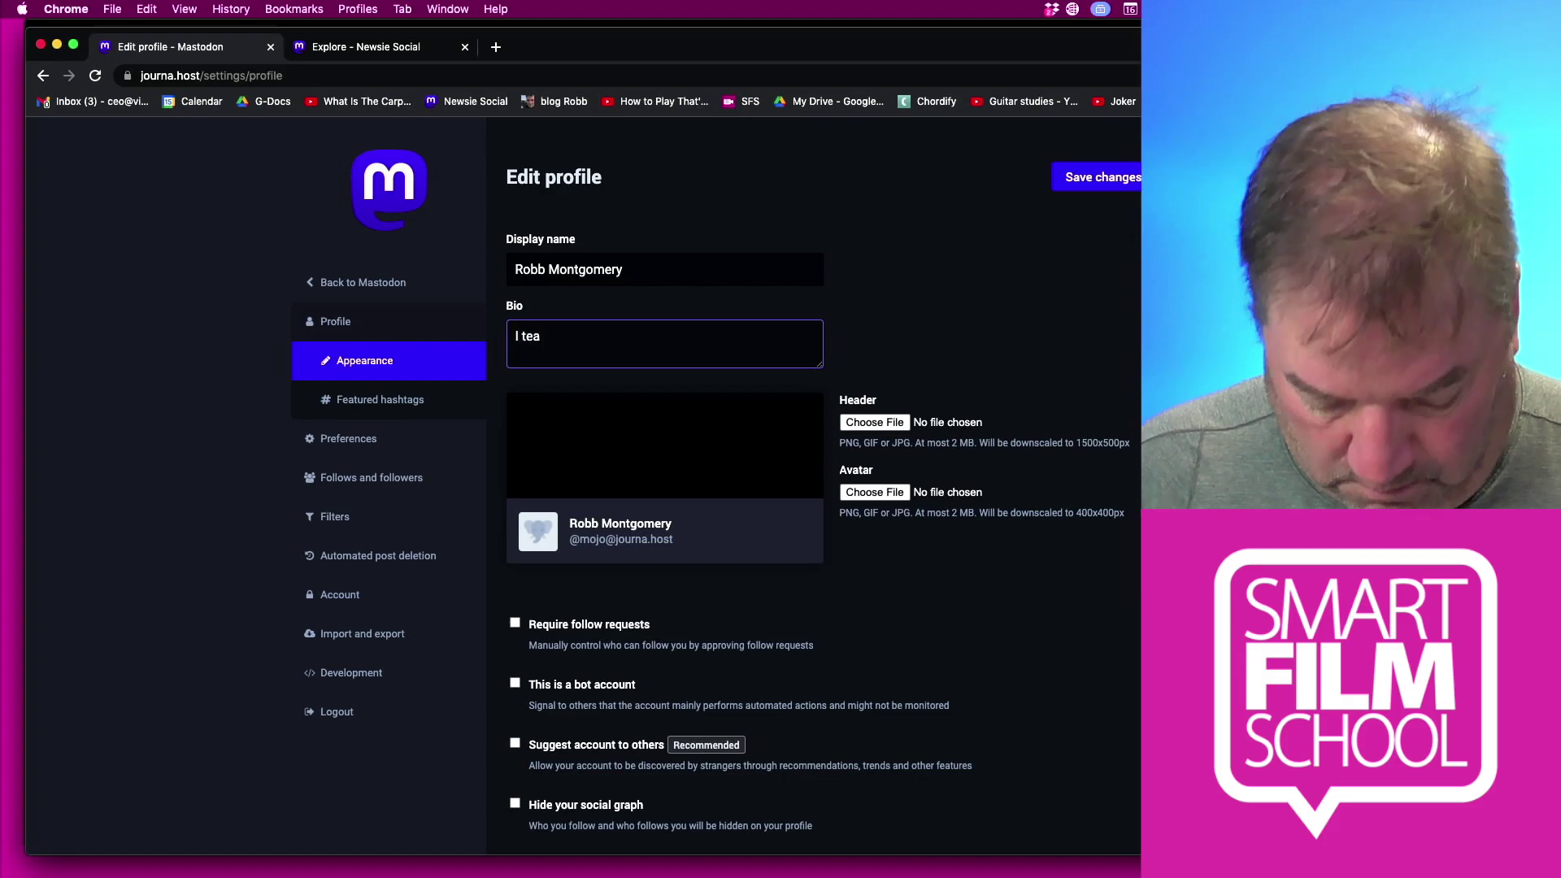
pyautogui.write('ch report')
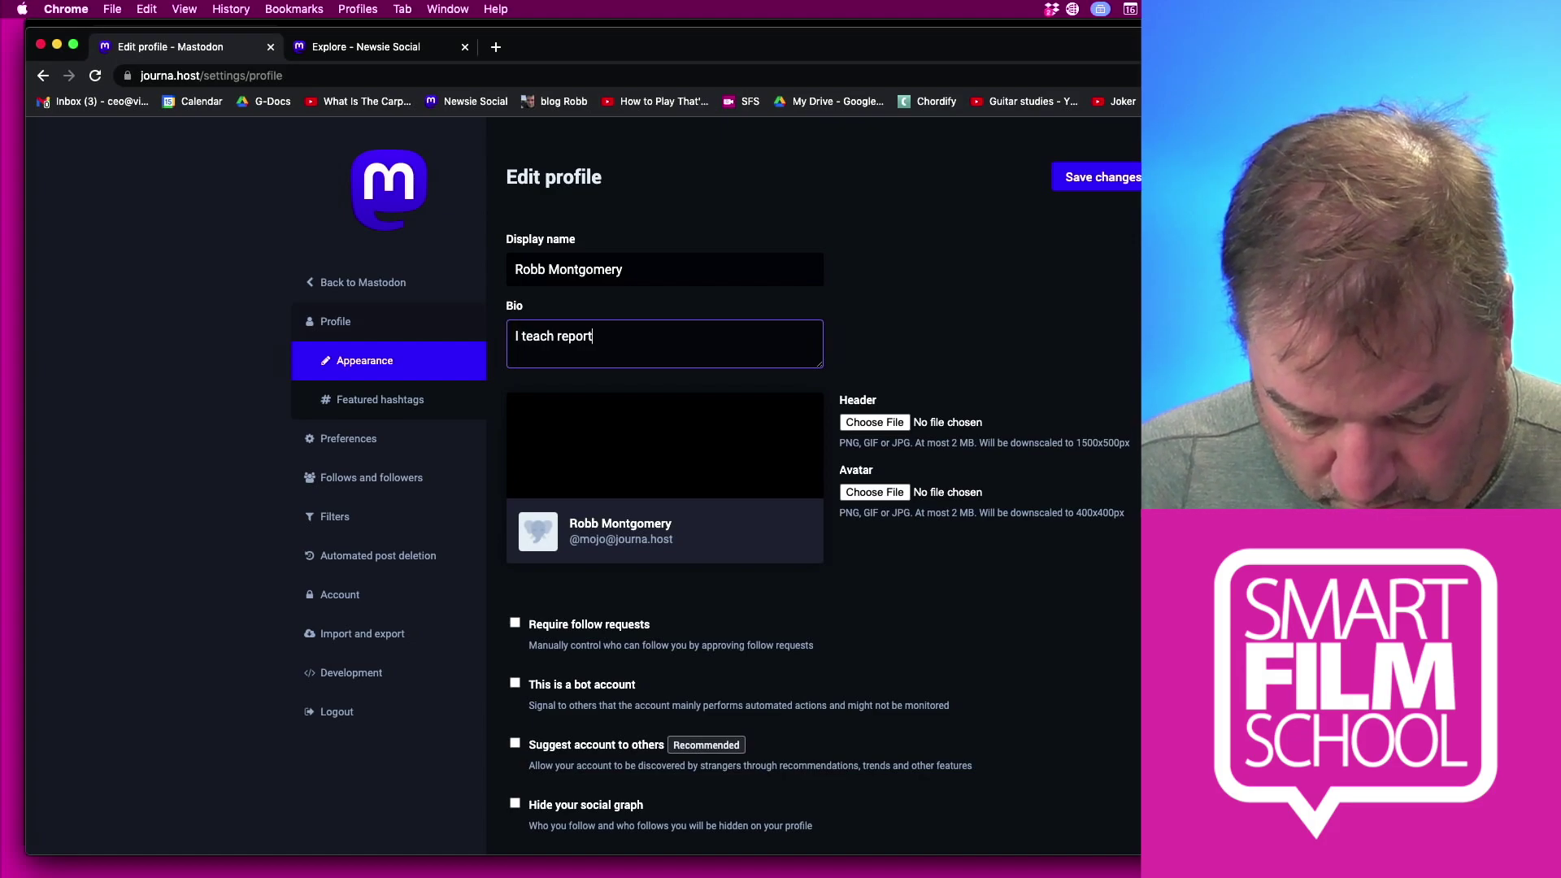
pyautogui.write('ers how to ')
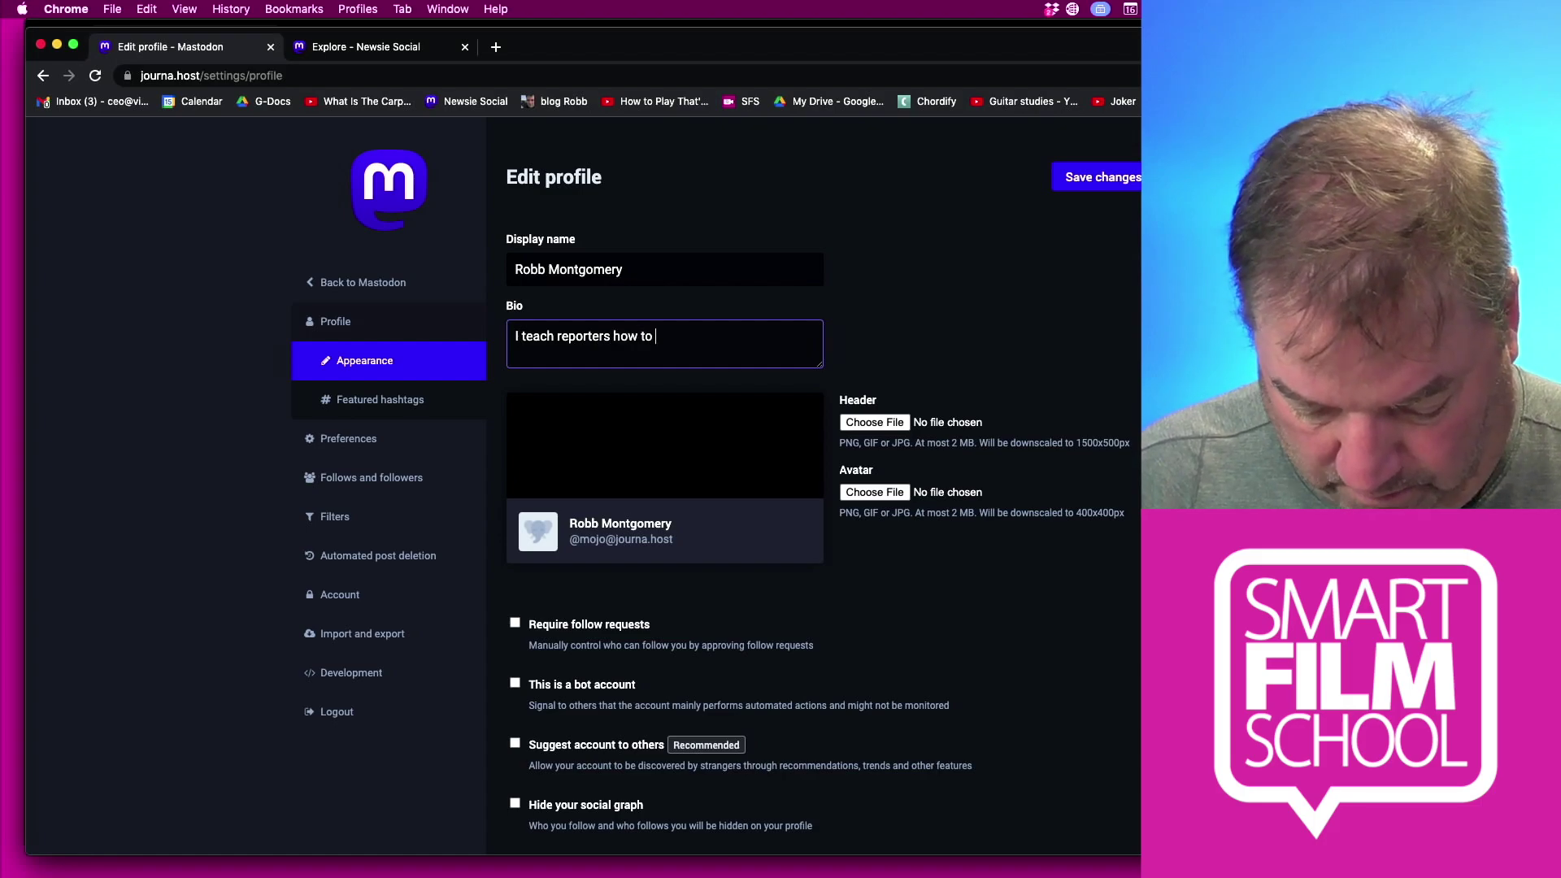
pyautogui.write('tell big stor')
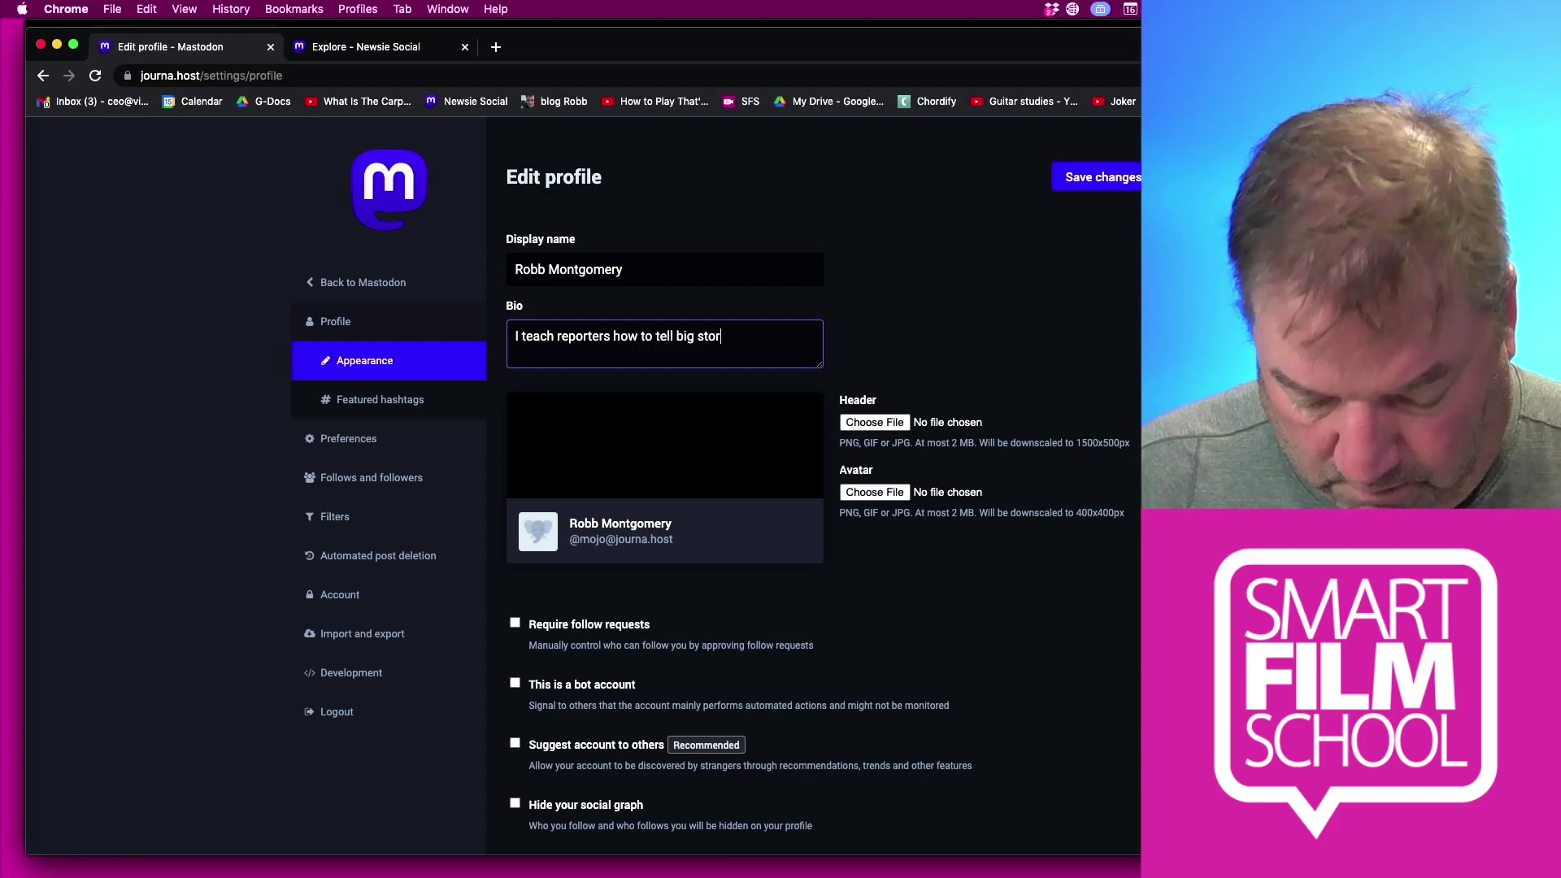
pyautogui.write('ies with sm')
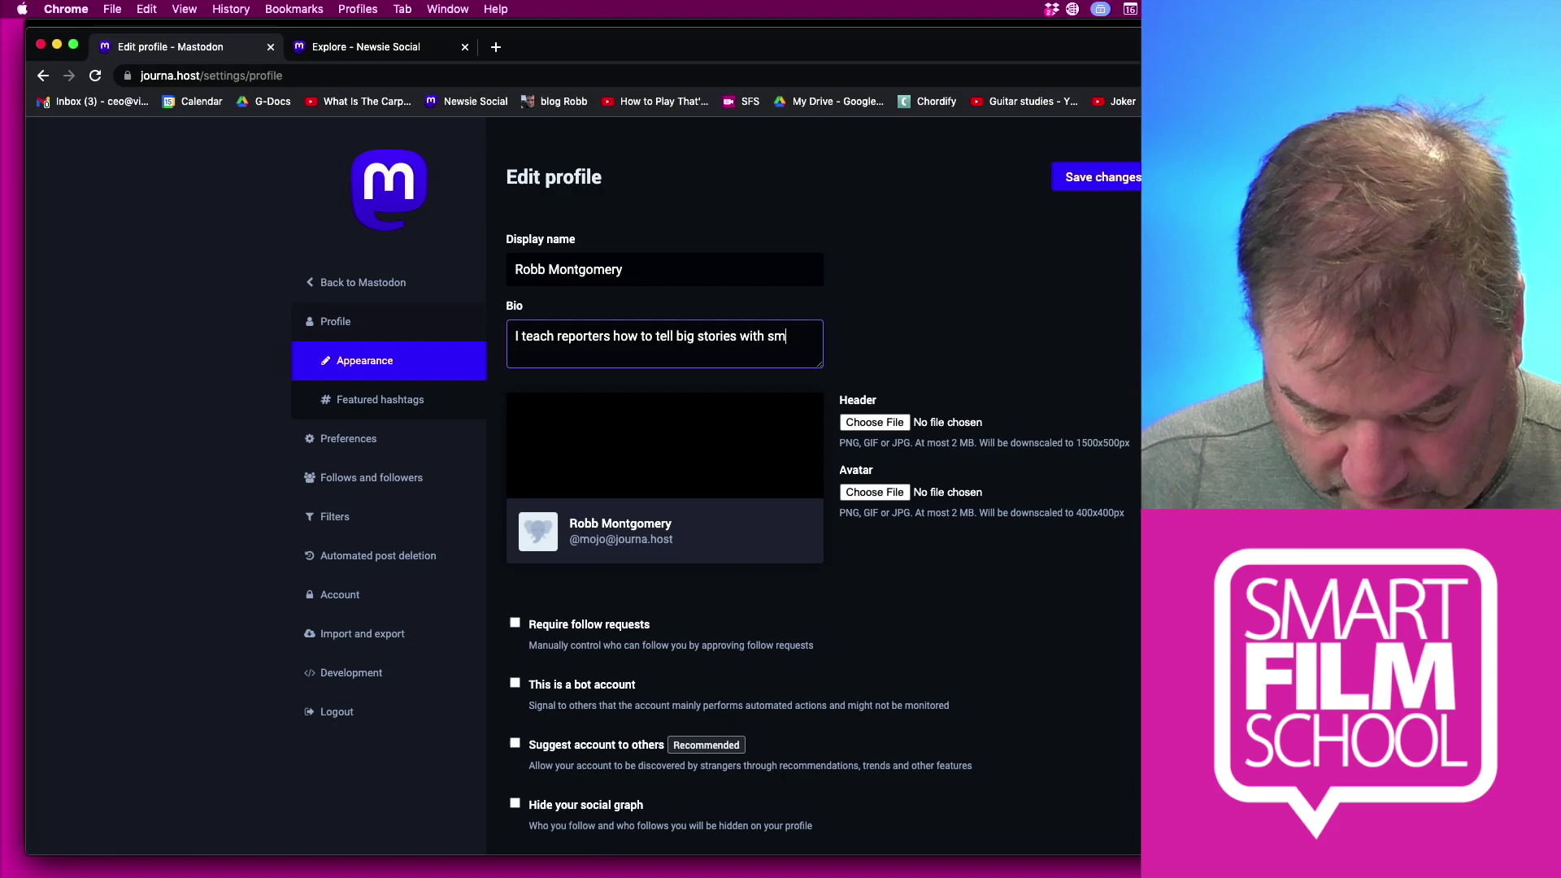
pyautogui.write('all cameras')
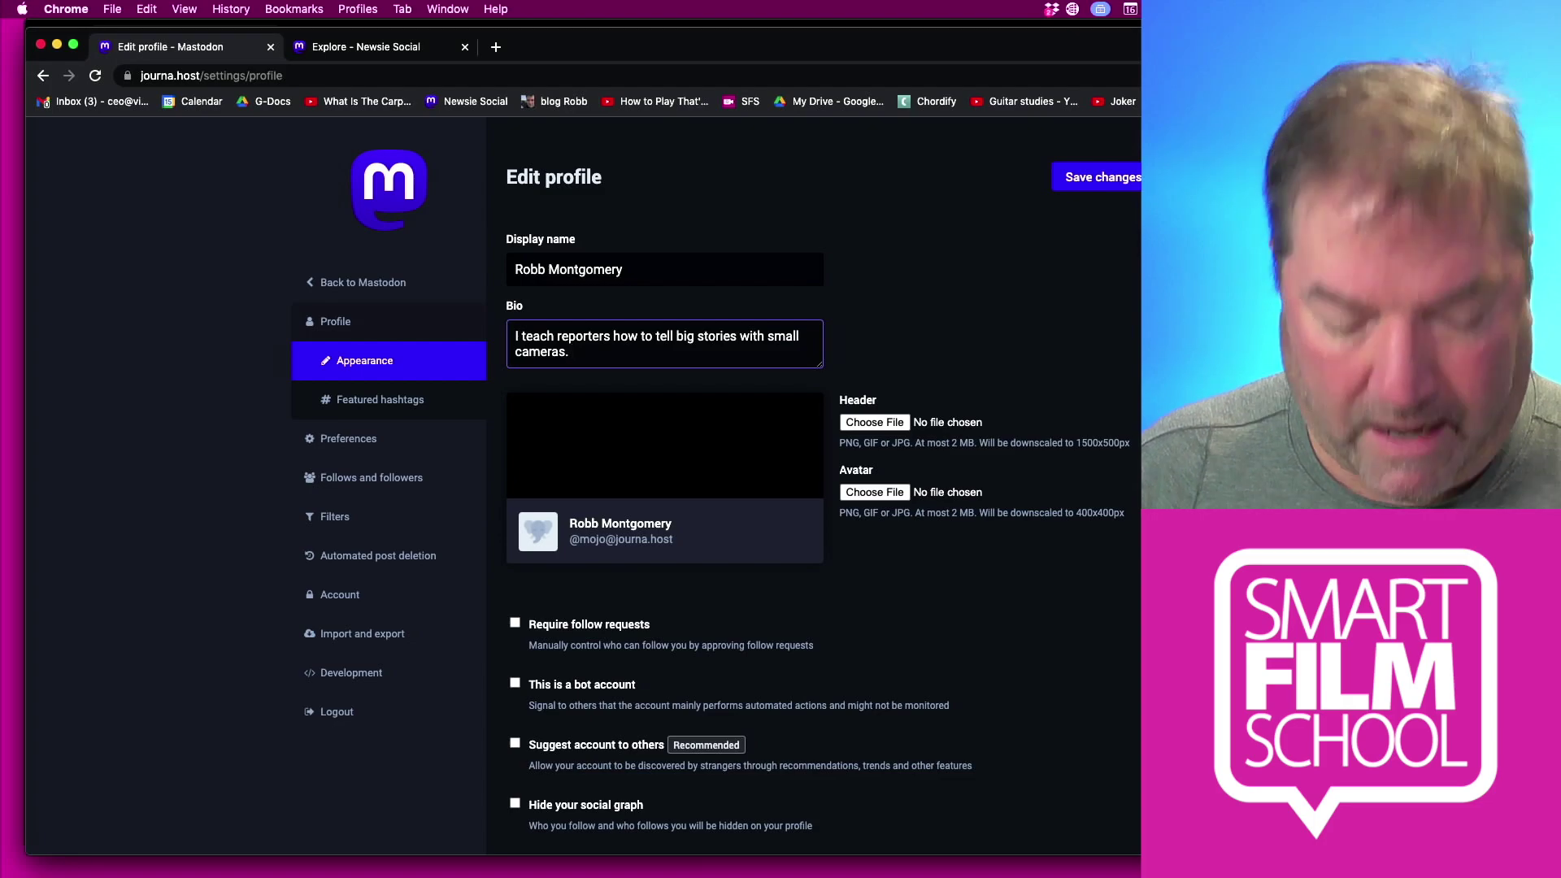
pyautogui.write('. #Mojo')
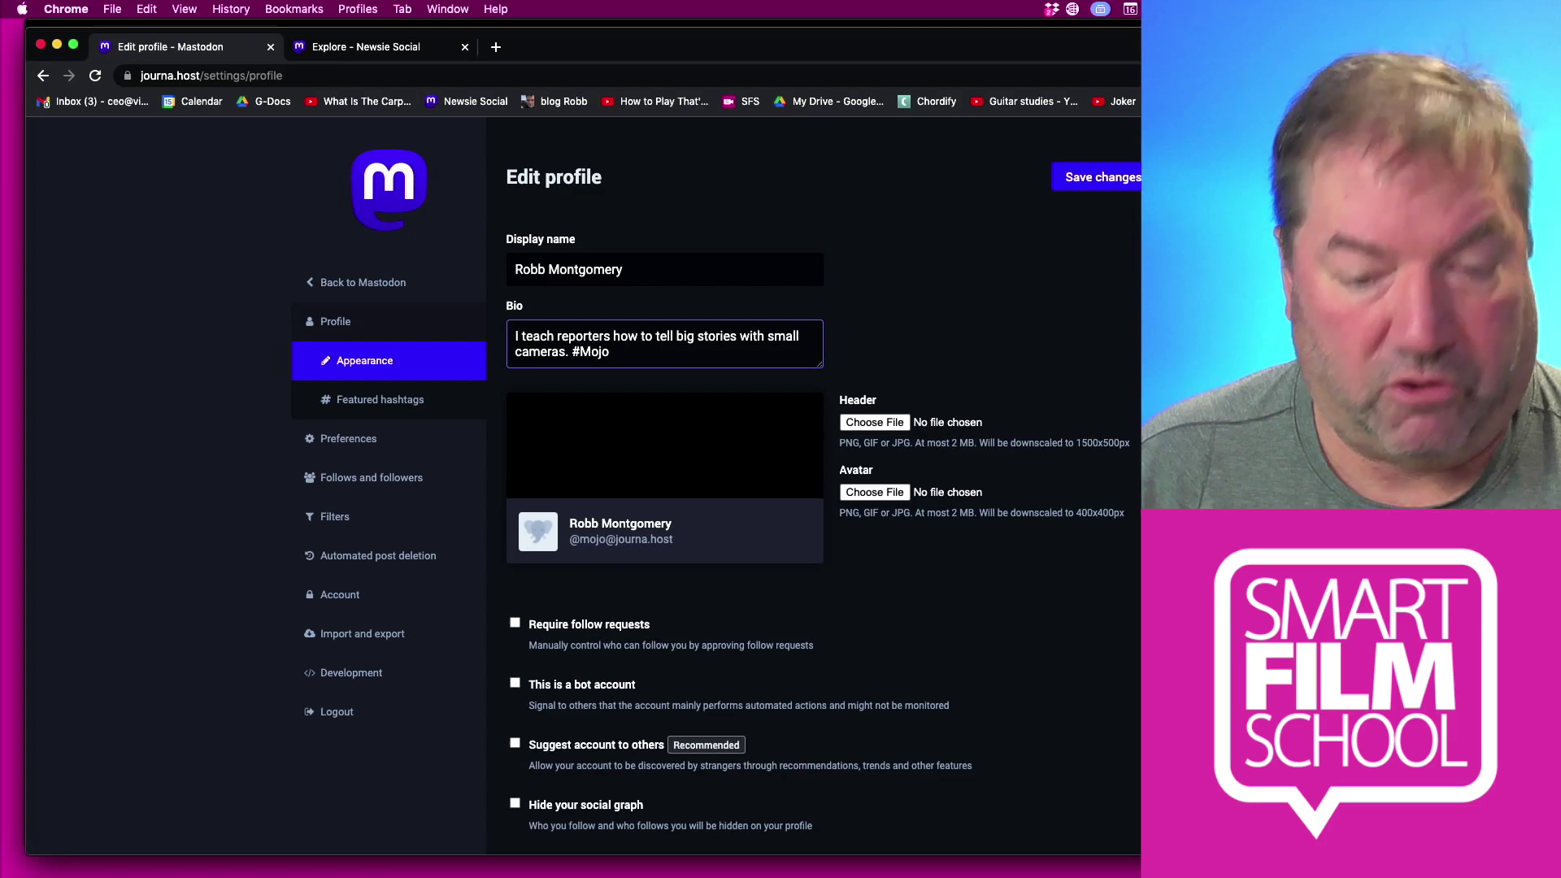
pyautogui.write(' #Mobil')
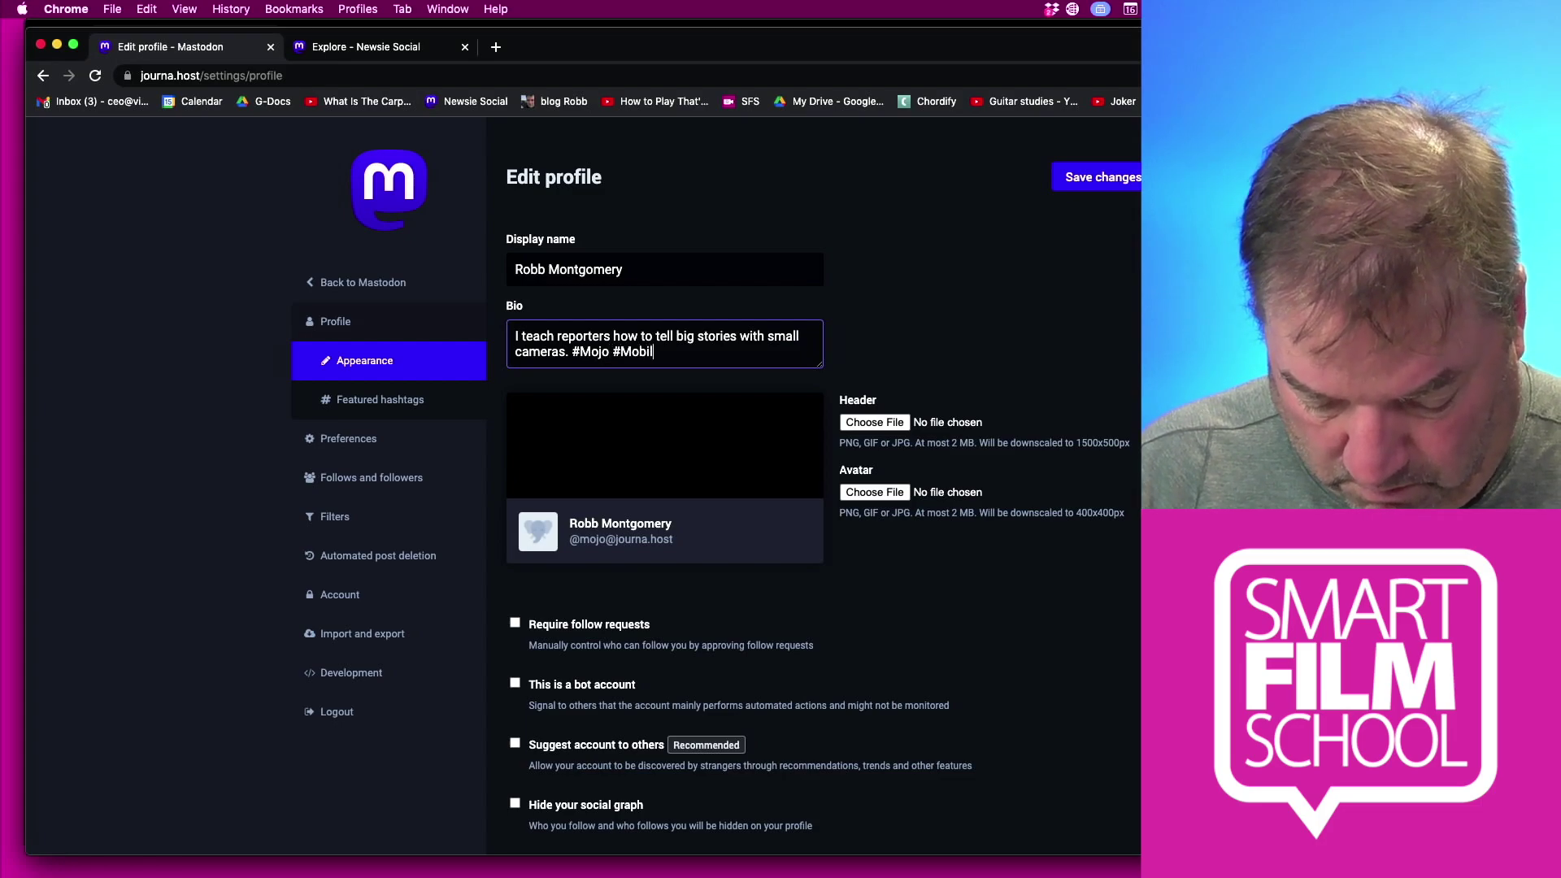
pyautogui.write('eJournalism')
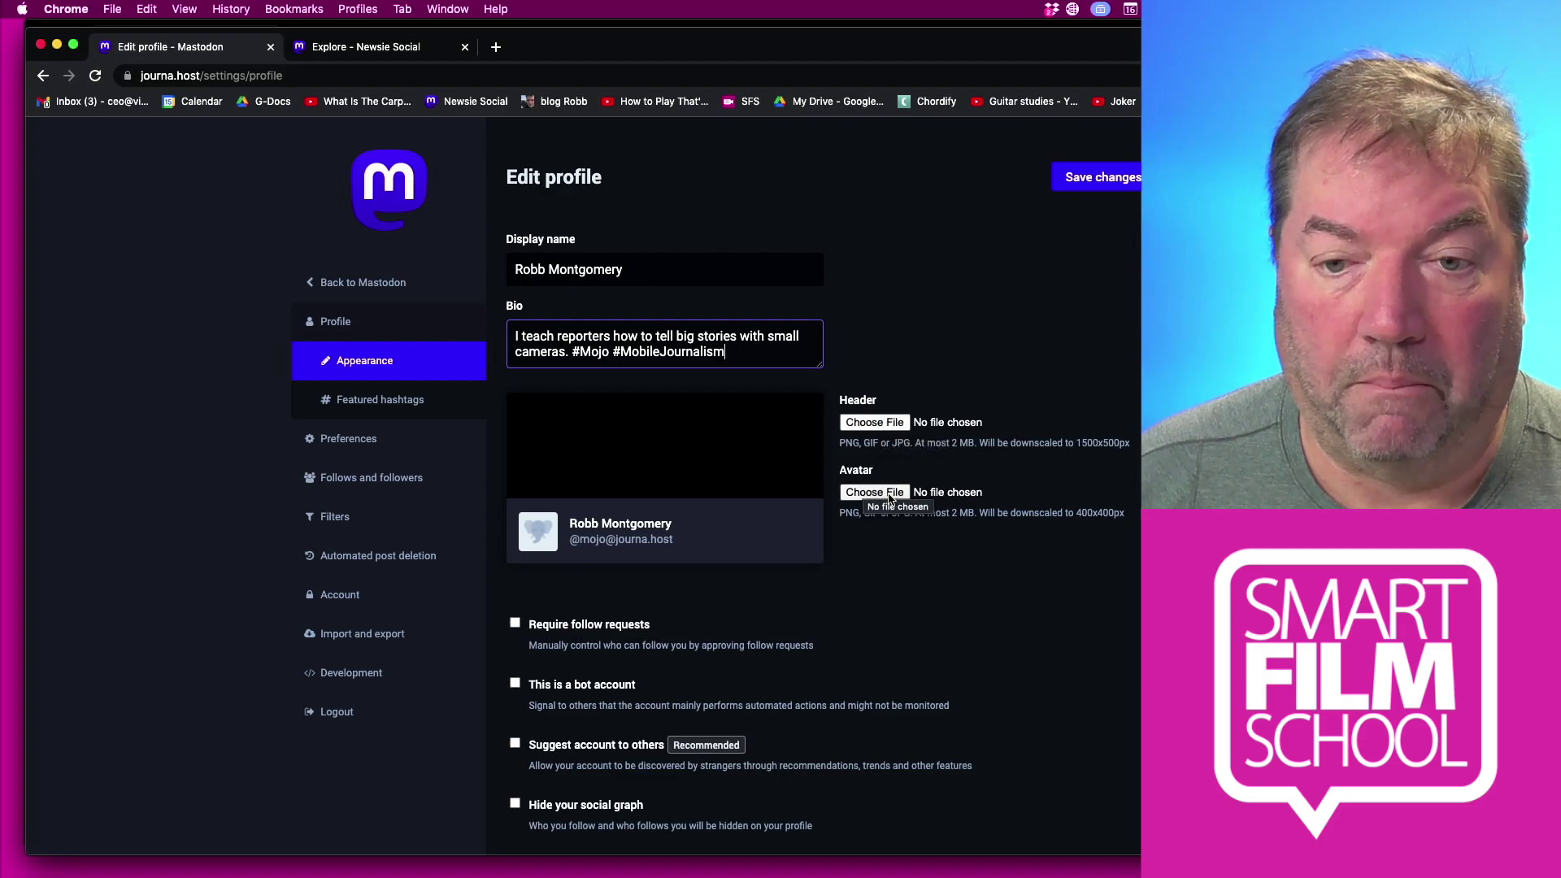
# Choose the Scotland mountain portrait JPG from the Desktop, sorted by date, as the avatar
pyautogui.click(886, 497)
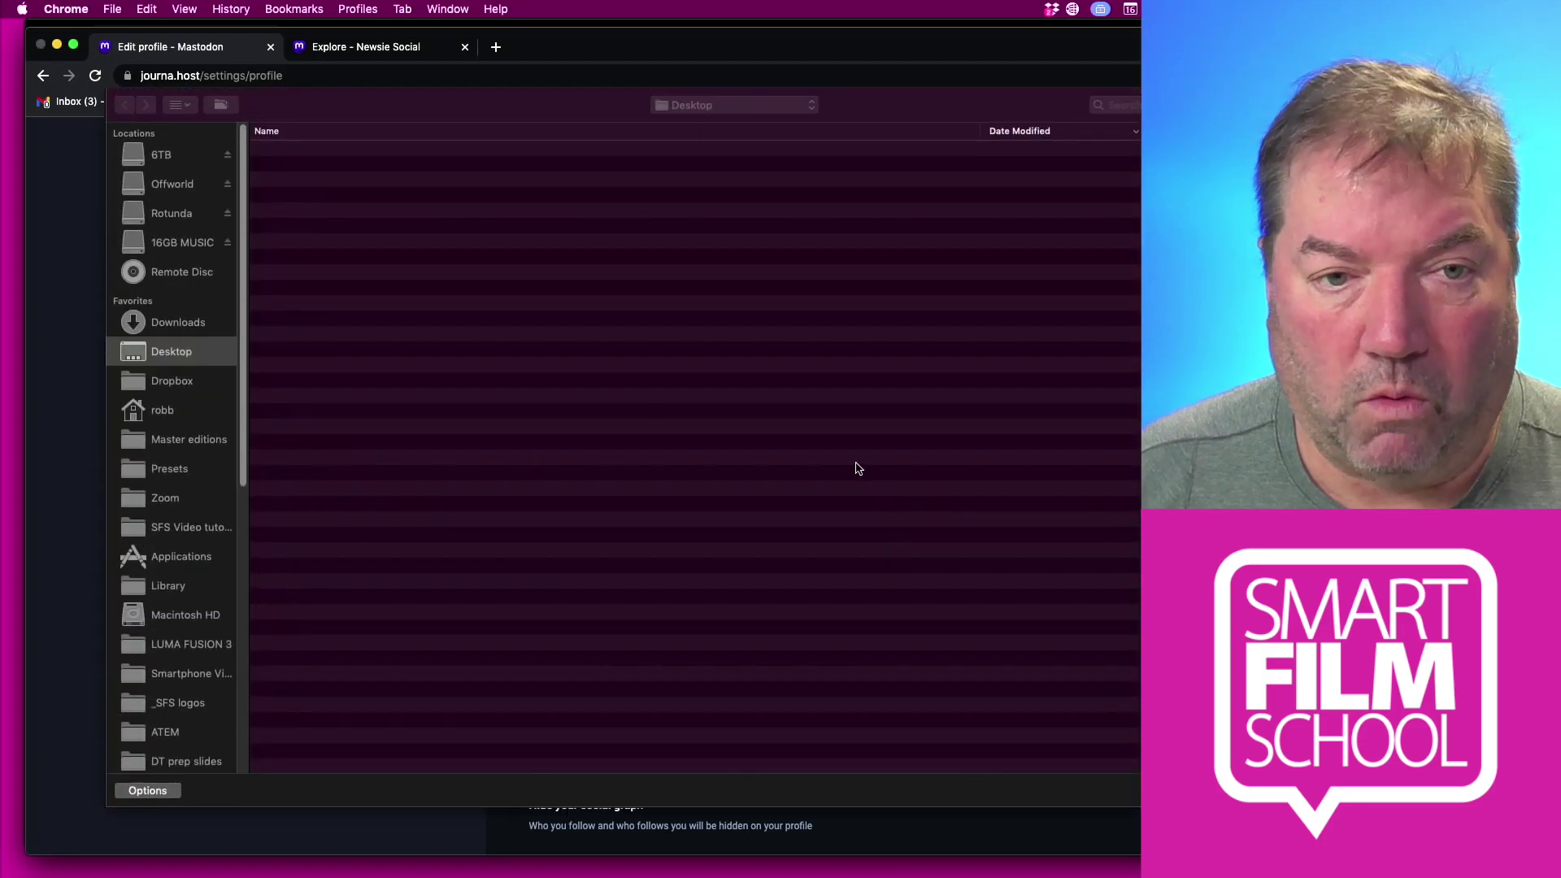
pyautogui.press('space')
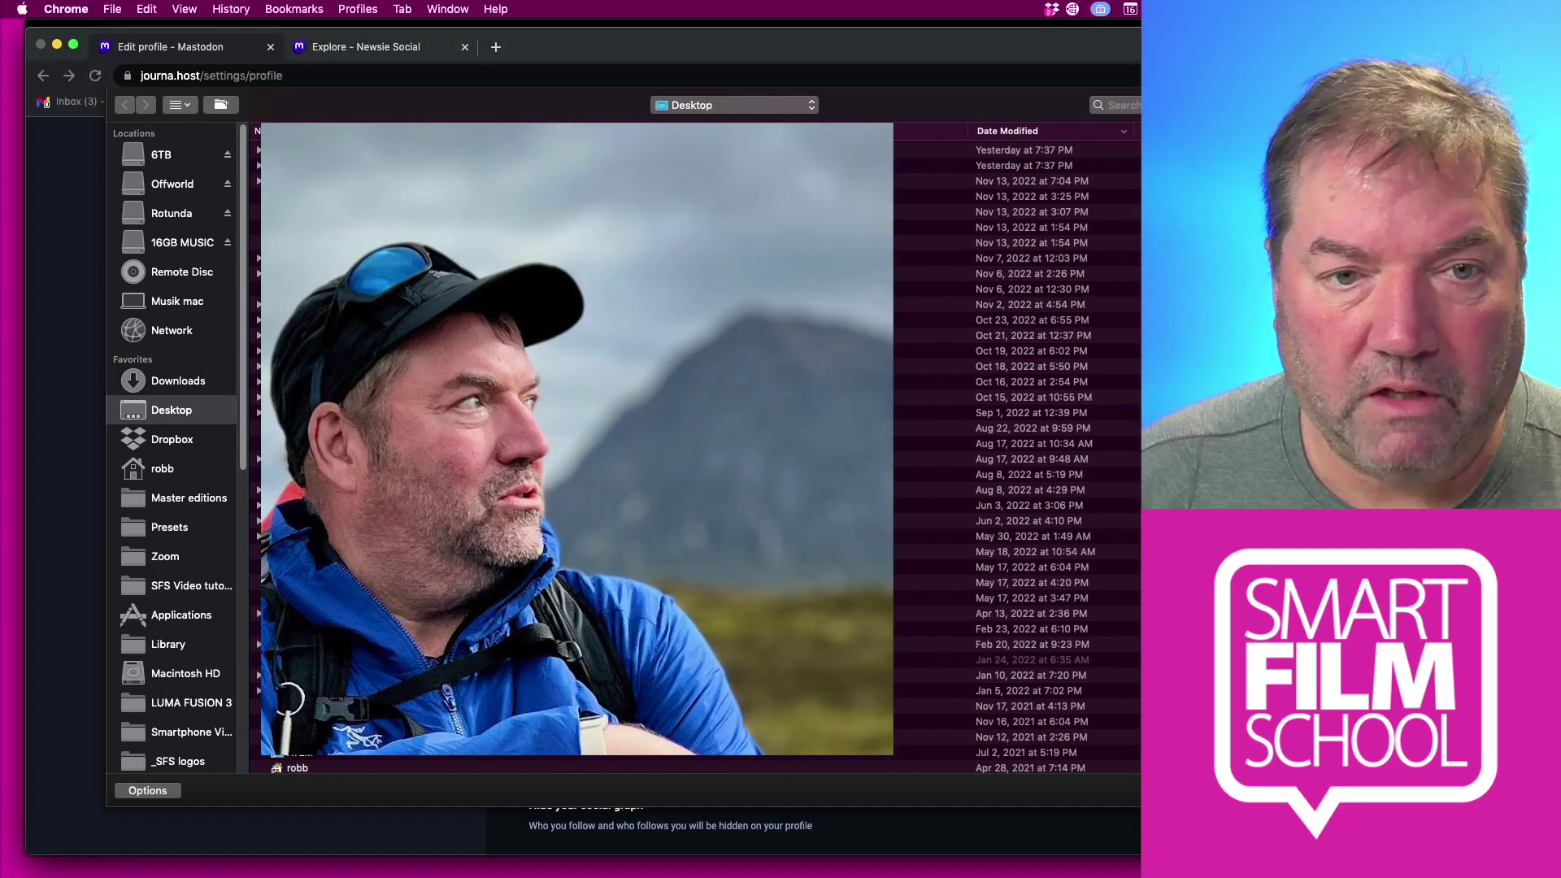
pyautogui.click(1012, 132)
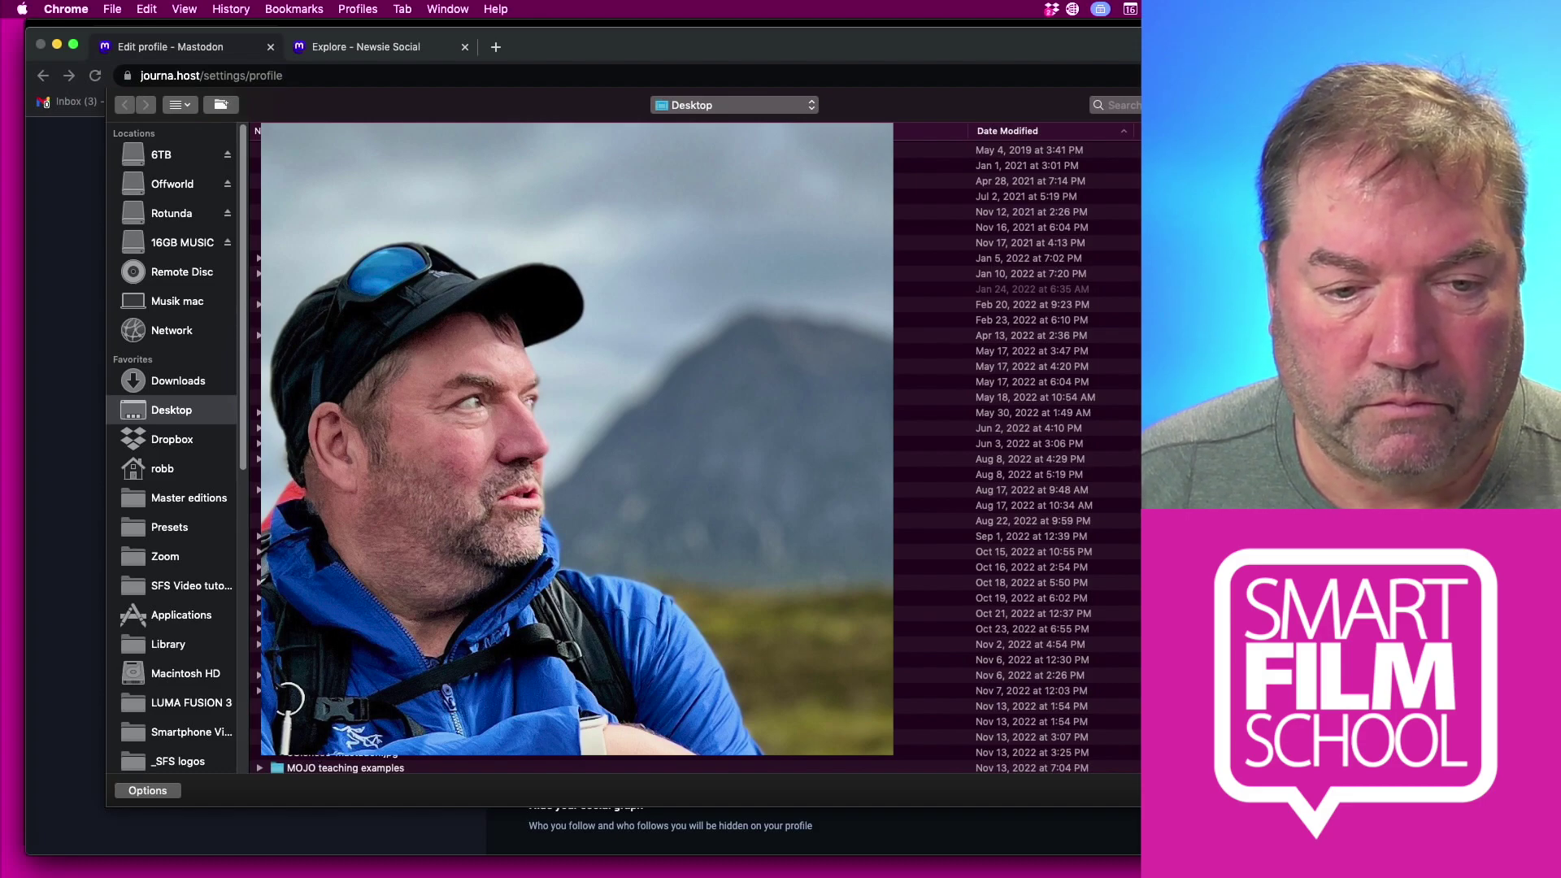
pyautogui.press('Return')
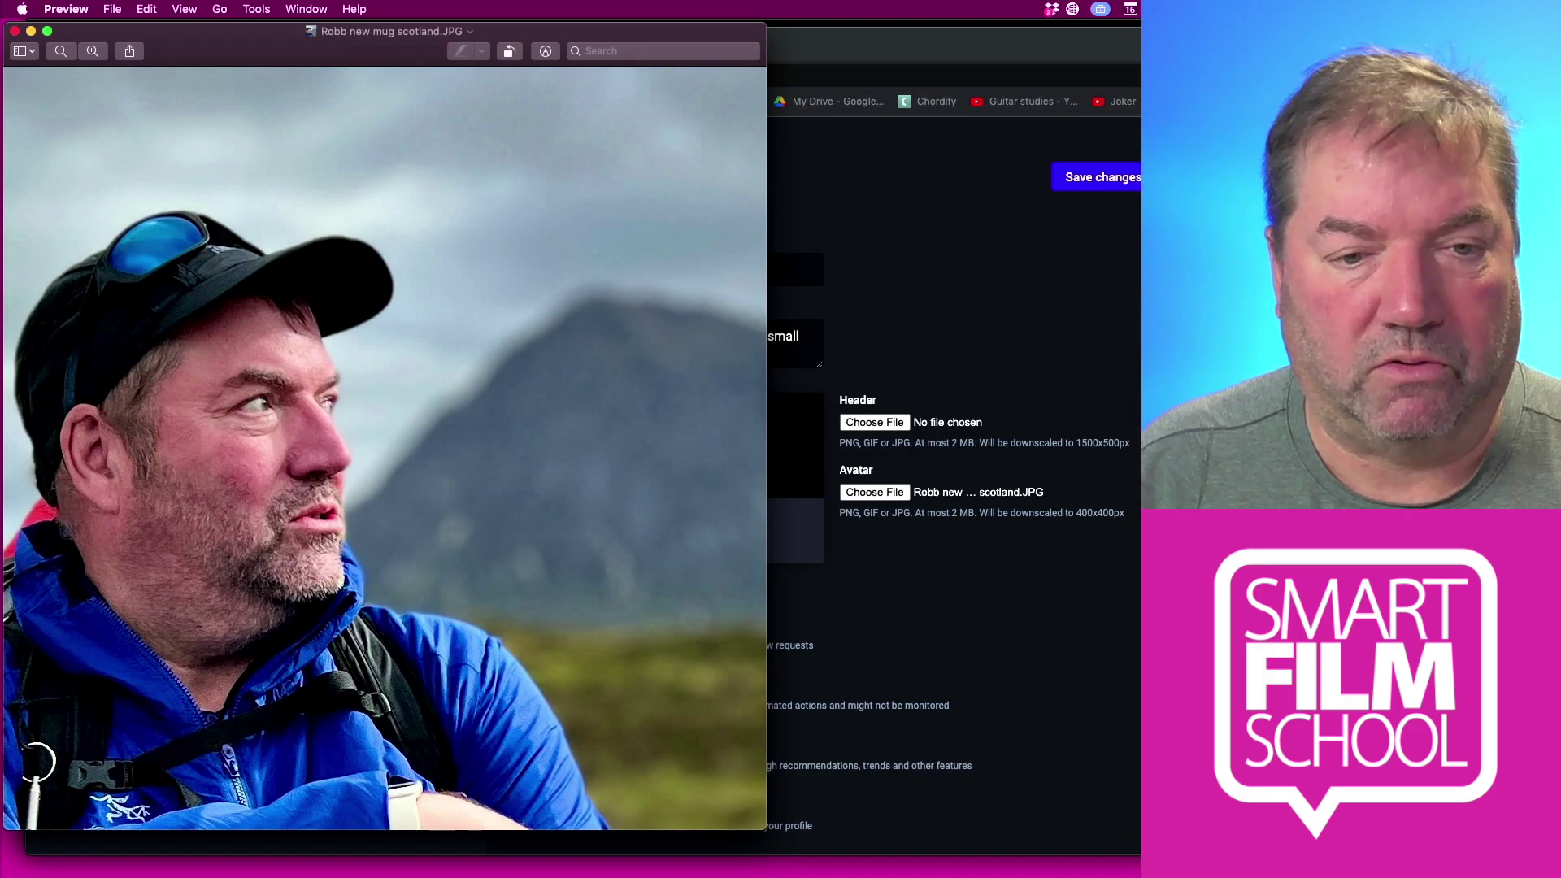
# Close the portrait photo in Preview
pyautogui.click(15, 31)
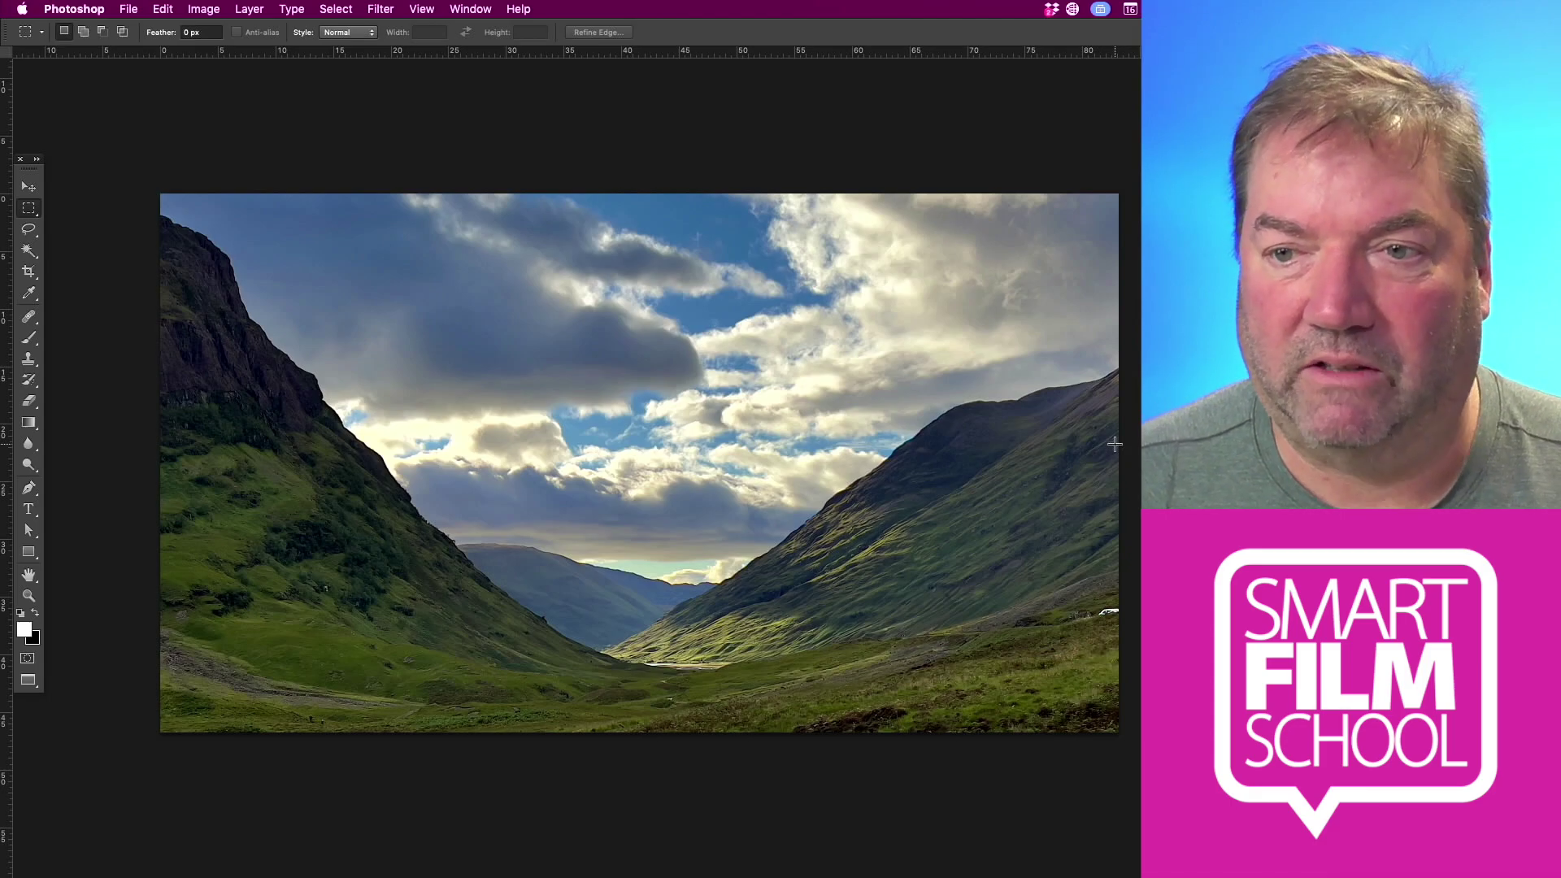
# Crop the valley landscape to a 1500 x 500 ratio, framing the mountains and clouds
pyautogui.click(28, 272)
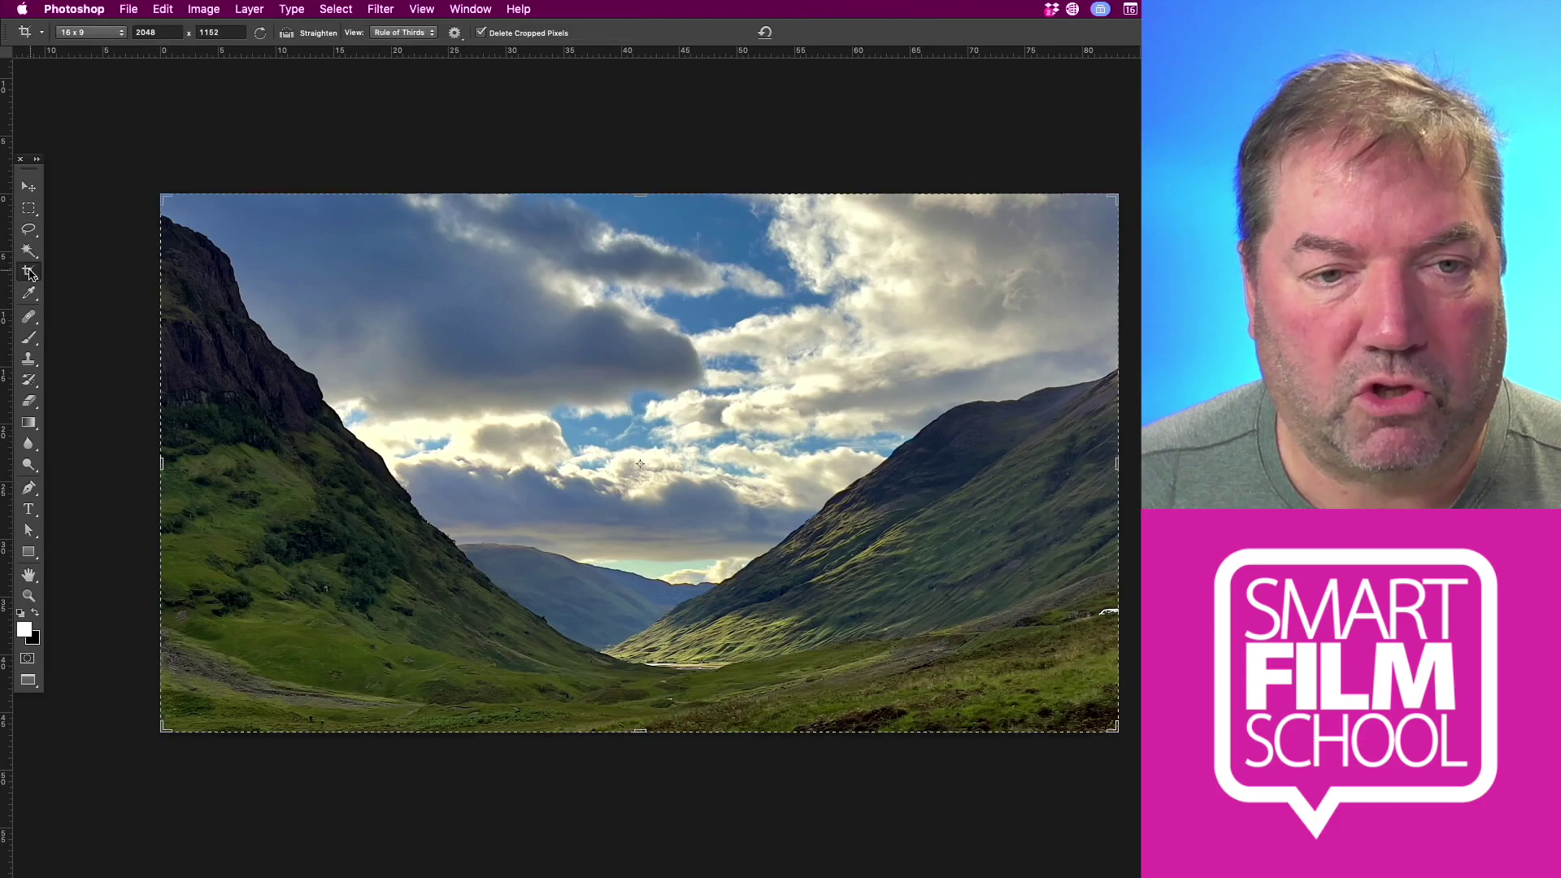
pyautogui.doubleClick(143, 30)
pyautogui.write('15')
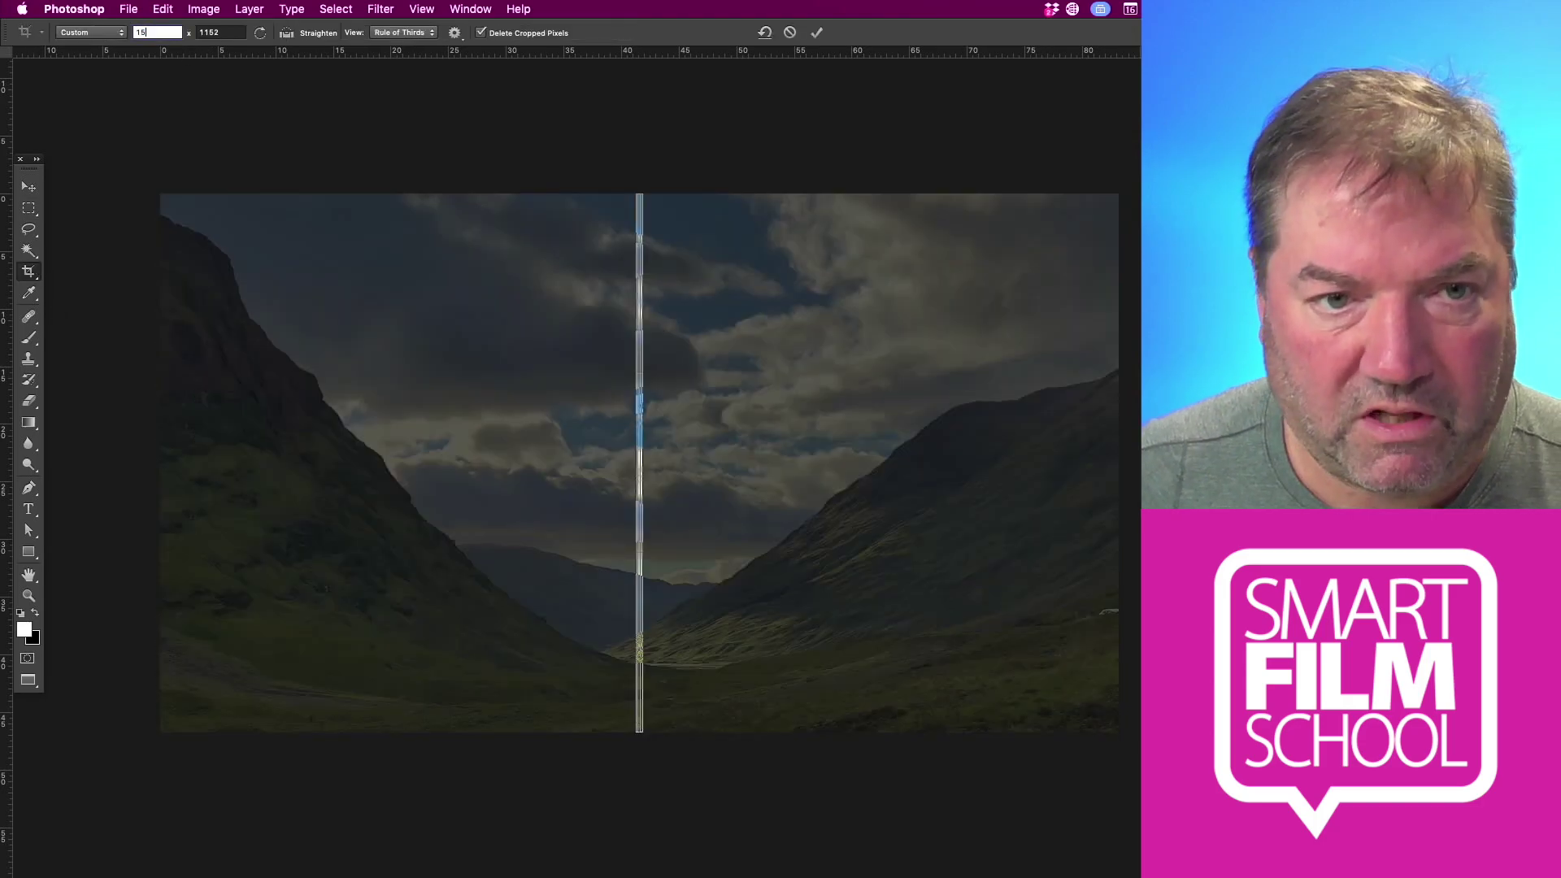
pyautogui.write('00')
pyautogui.press('Tab')
pyautogui.write('500')
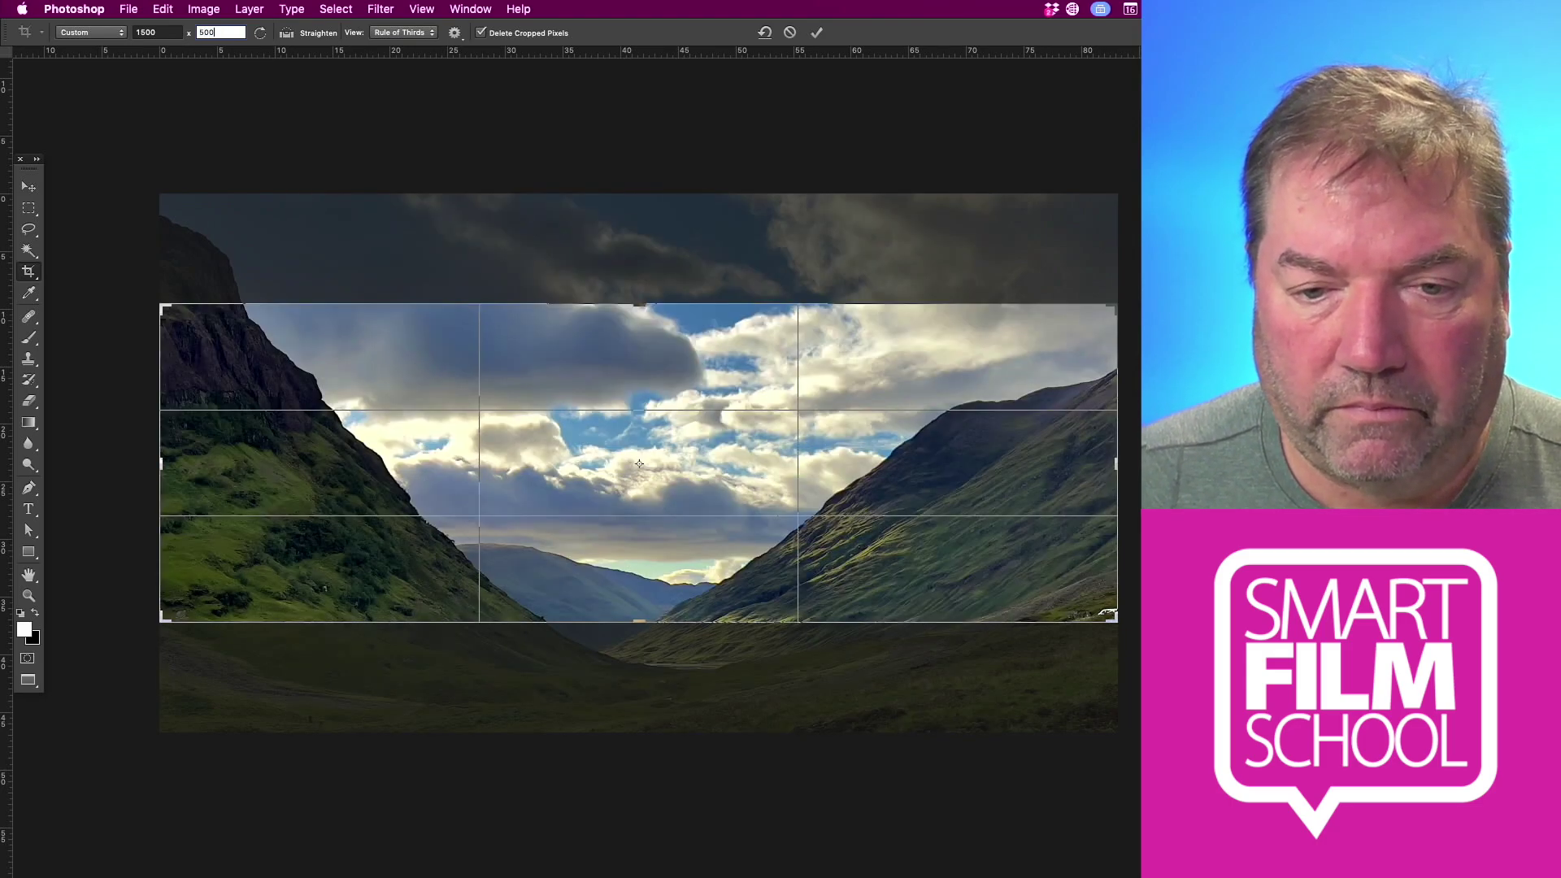
pyautogui.moveTo(689, 541); pyautogui.dragTo(690, 465)
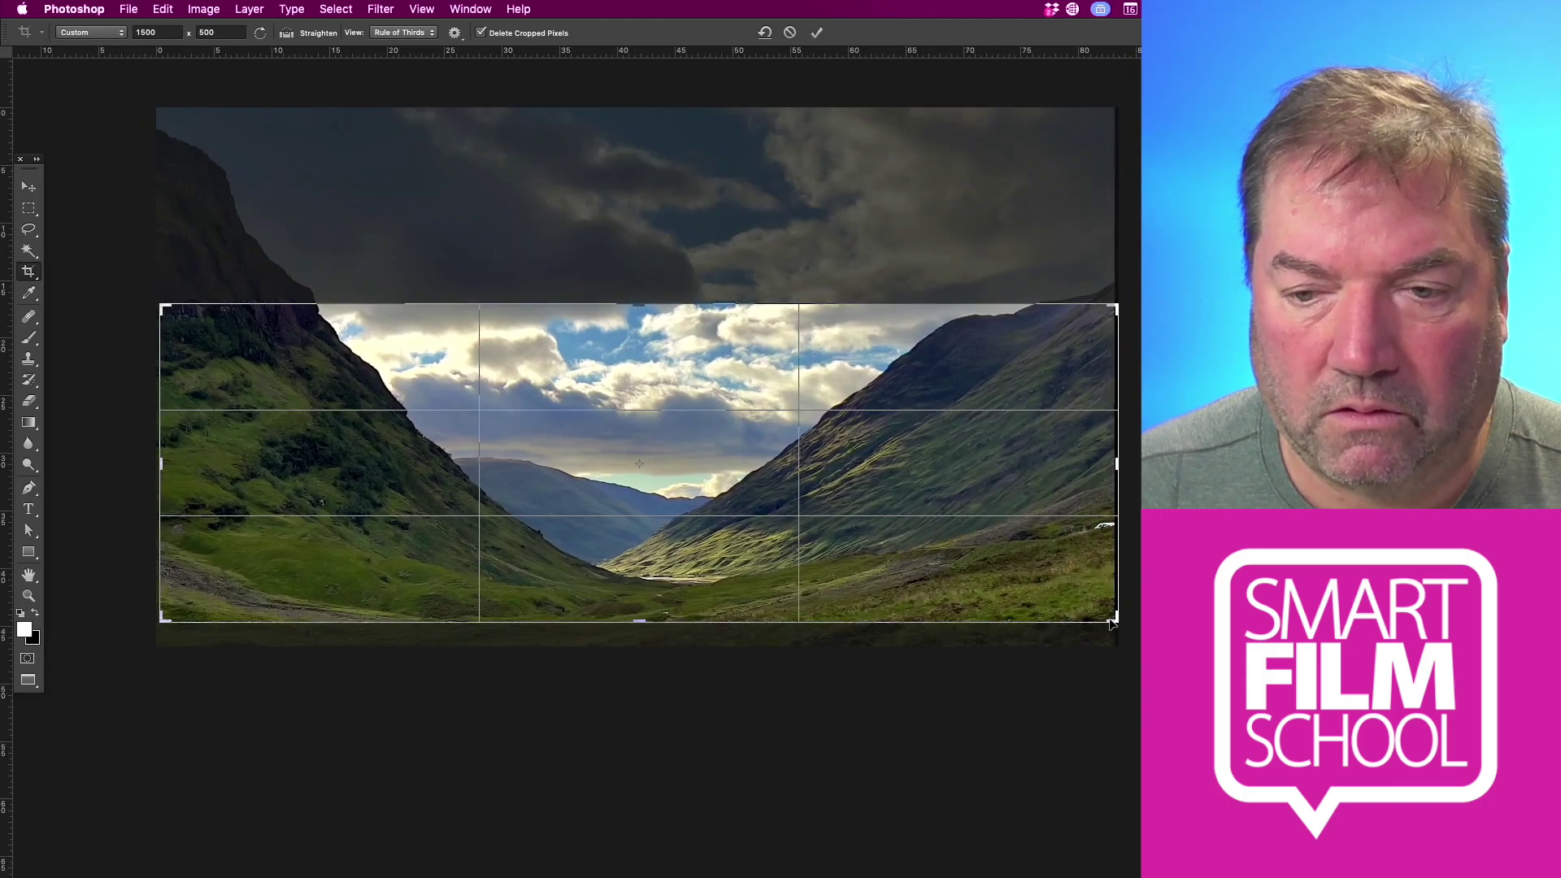
pyautogui.moveTo(1112, 620); pyautogui.dragTo(1108, 615)
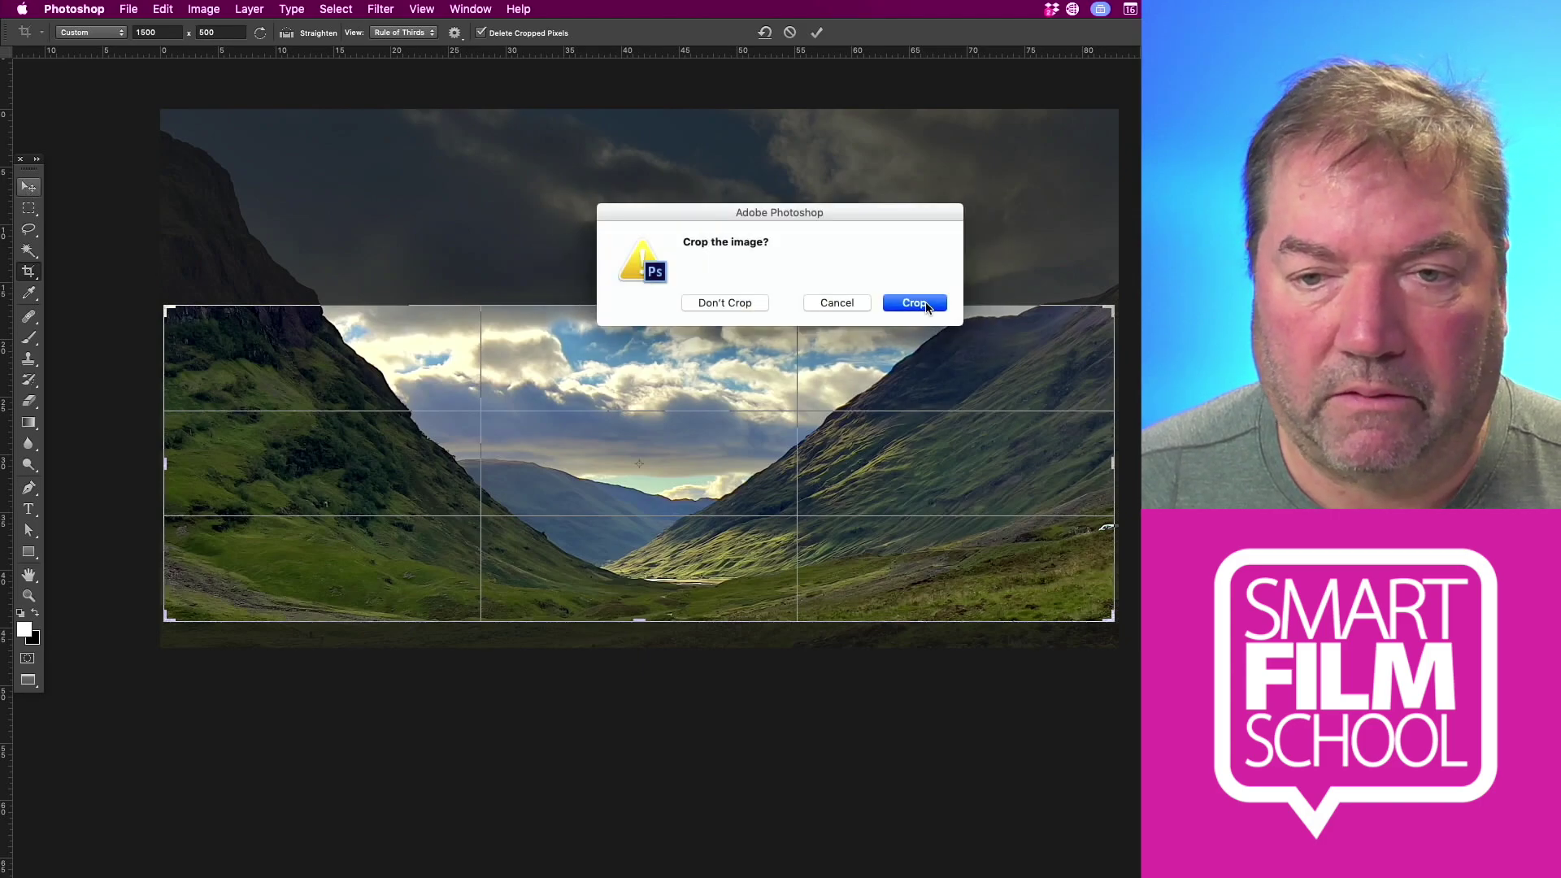
pyautogui.click(914, 304)
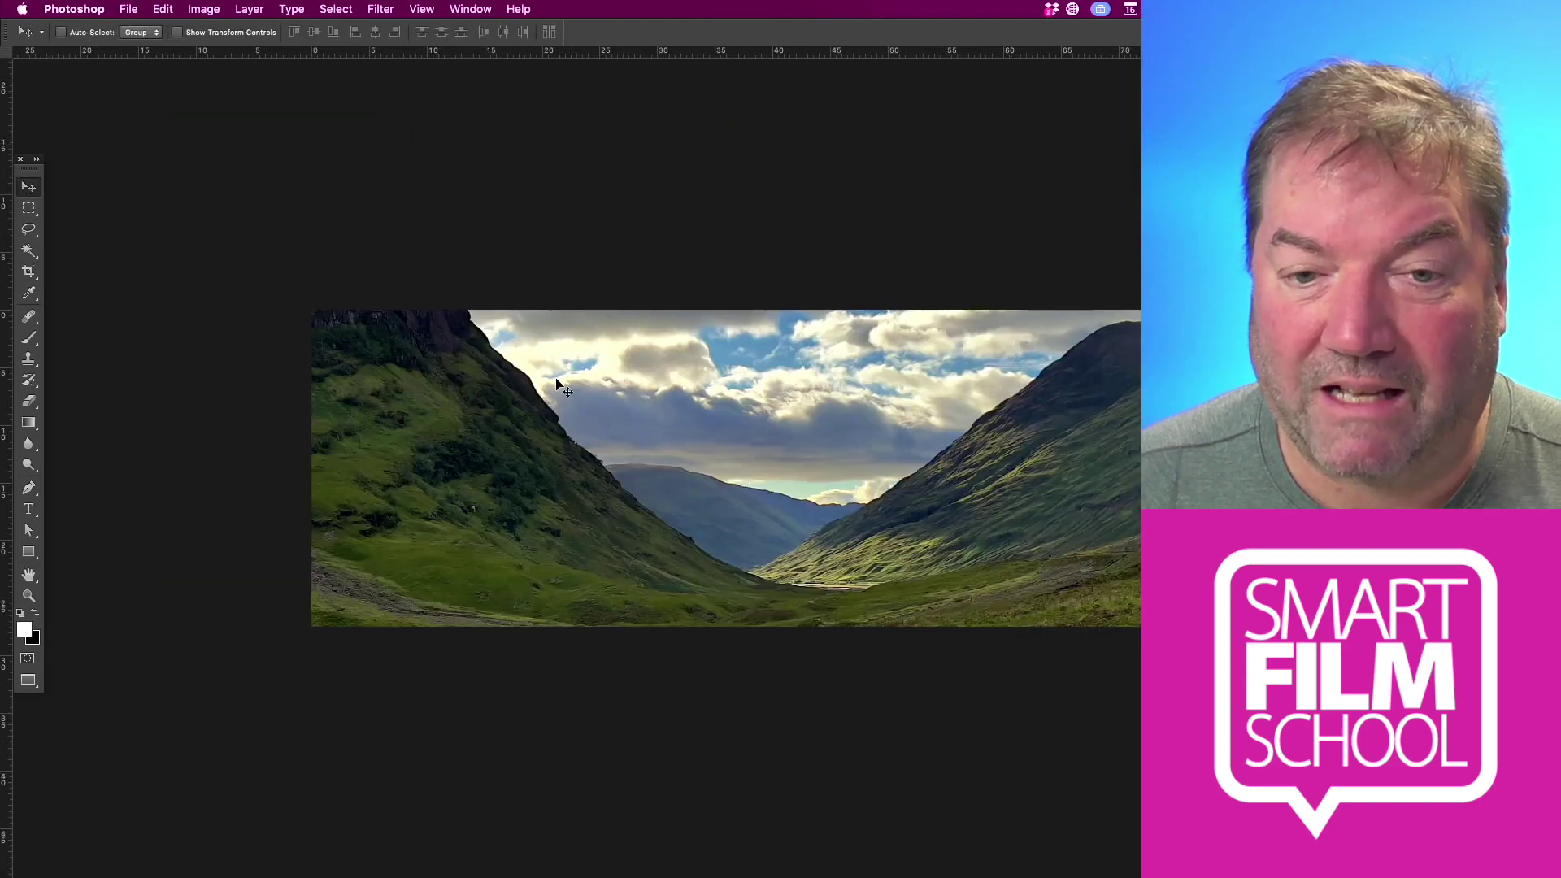
# Paste the SMART FILM SCHOOL logo, scale it to about 313 percent on the right, and save
pyautogui.press('super+v')
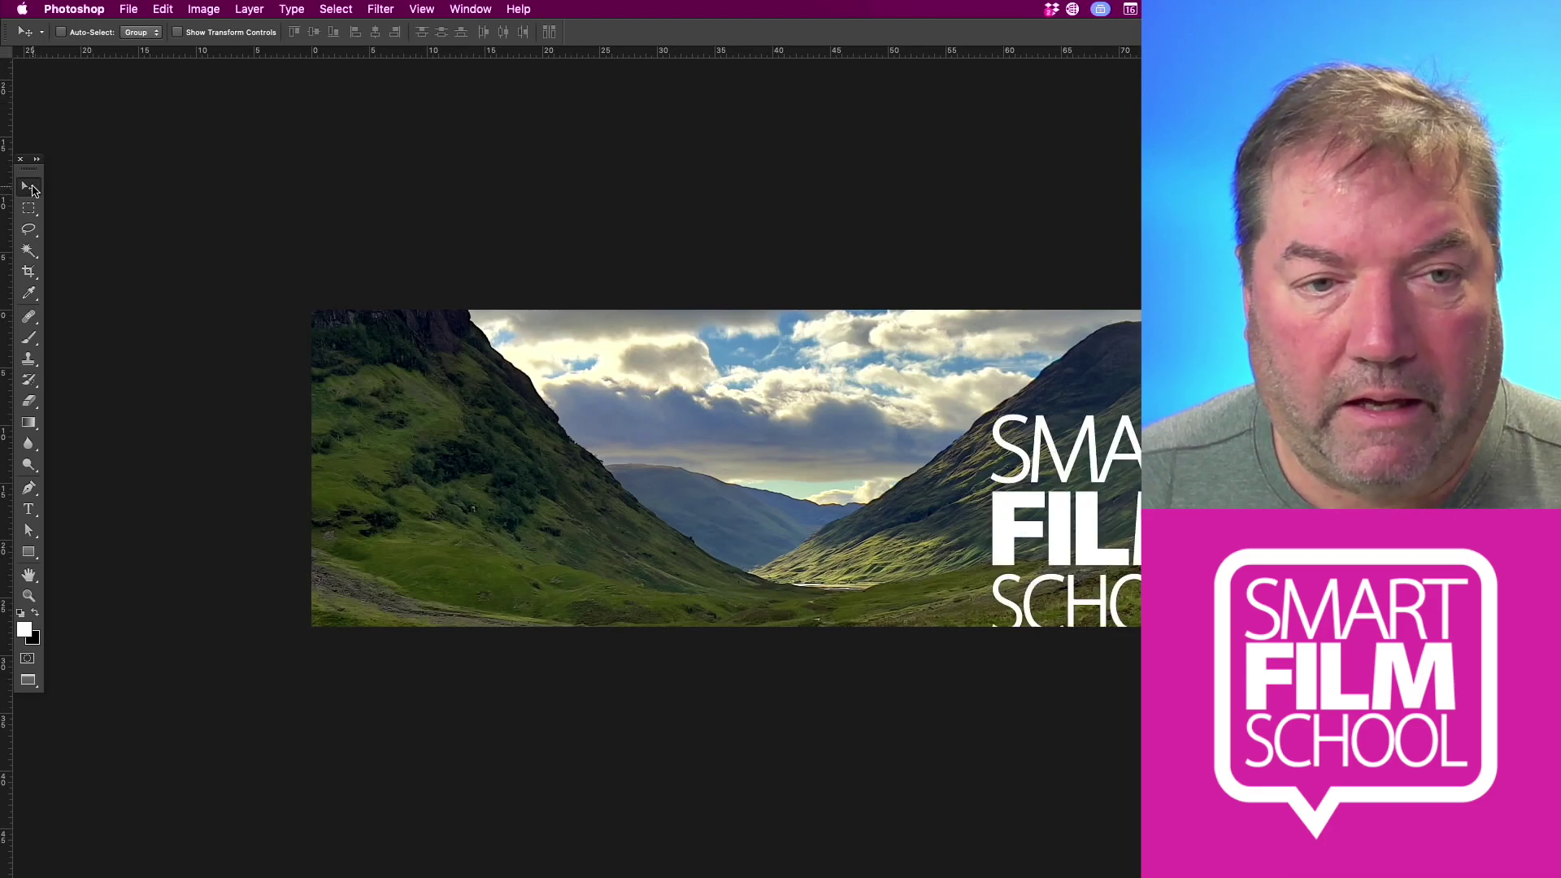
pyautogui.moveTo(1082, 529); pyautogui.dragTo(1057, 504)
pyautogui.press('super+t')
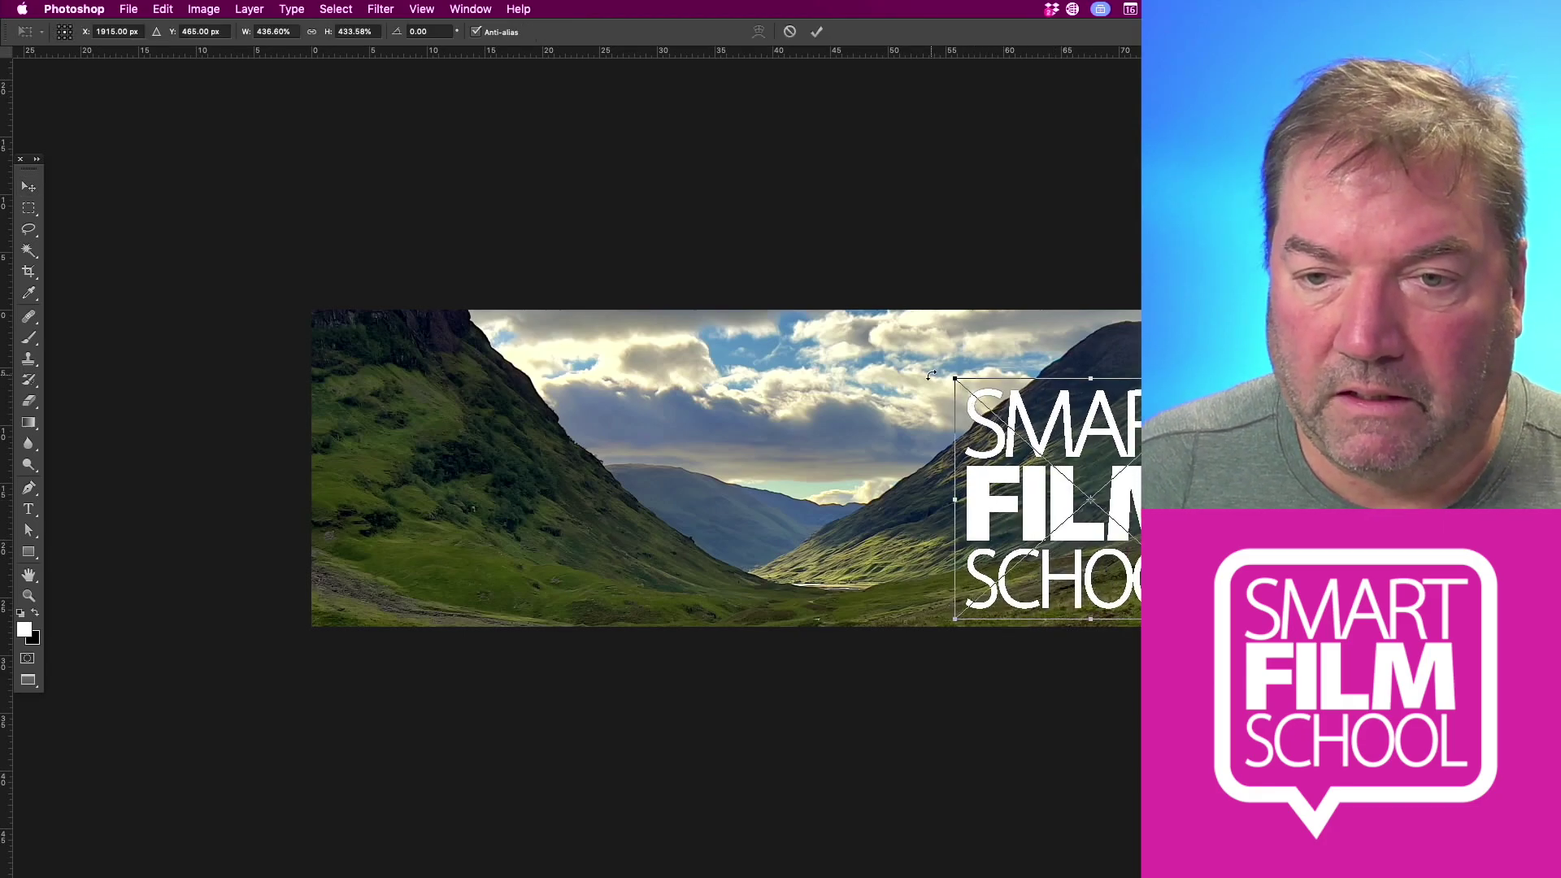
pyautogui.moveTo(956, 380); pyautogui.dragTo(1032, 447)
pyautogui.click(129, 9)
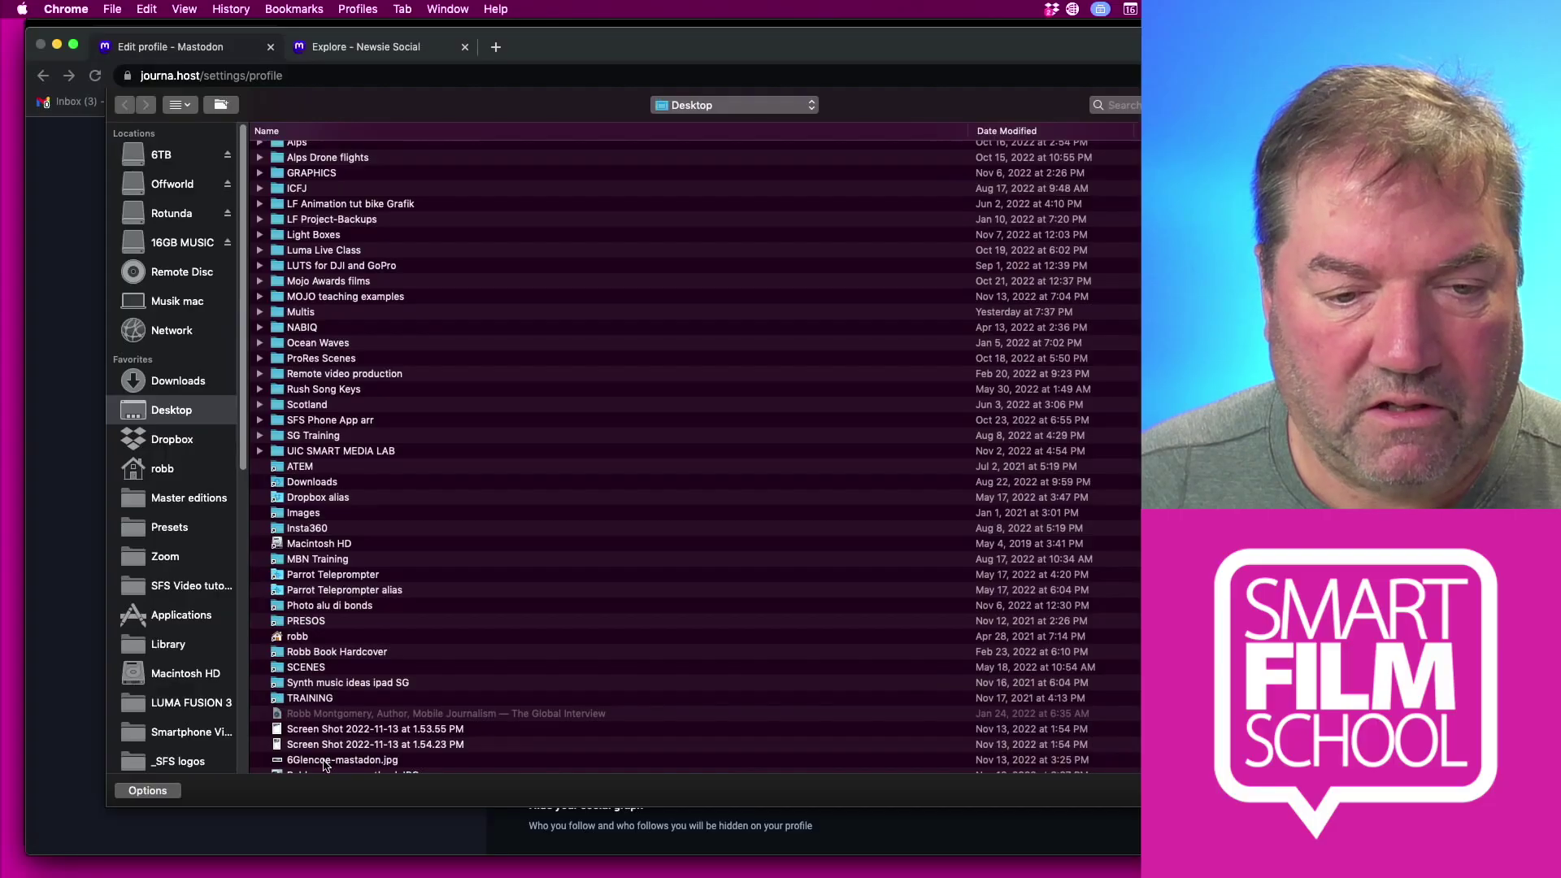
# Use 6Glencoe-mastadon.jpg as the profile header and tick Suggest account to others
pyautogui.click(323, 760)
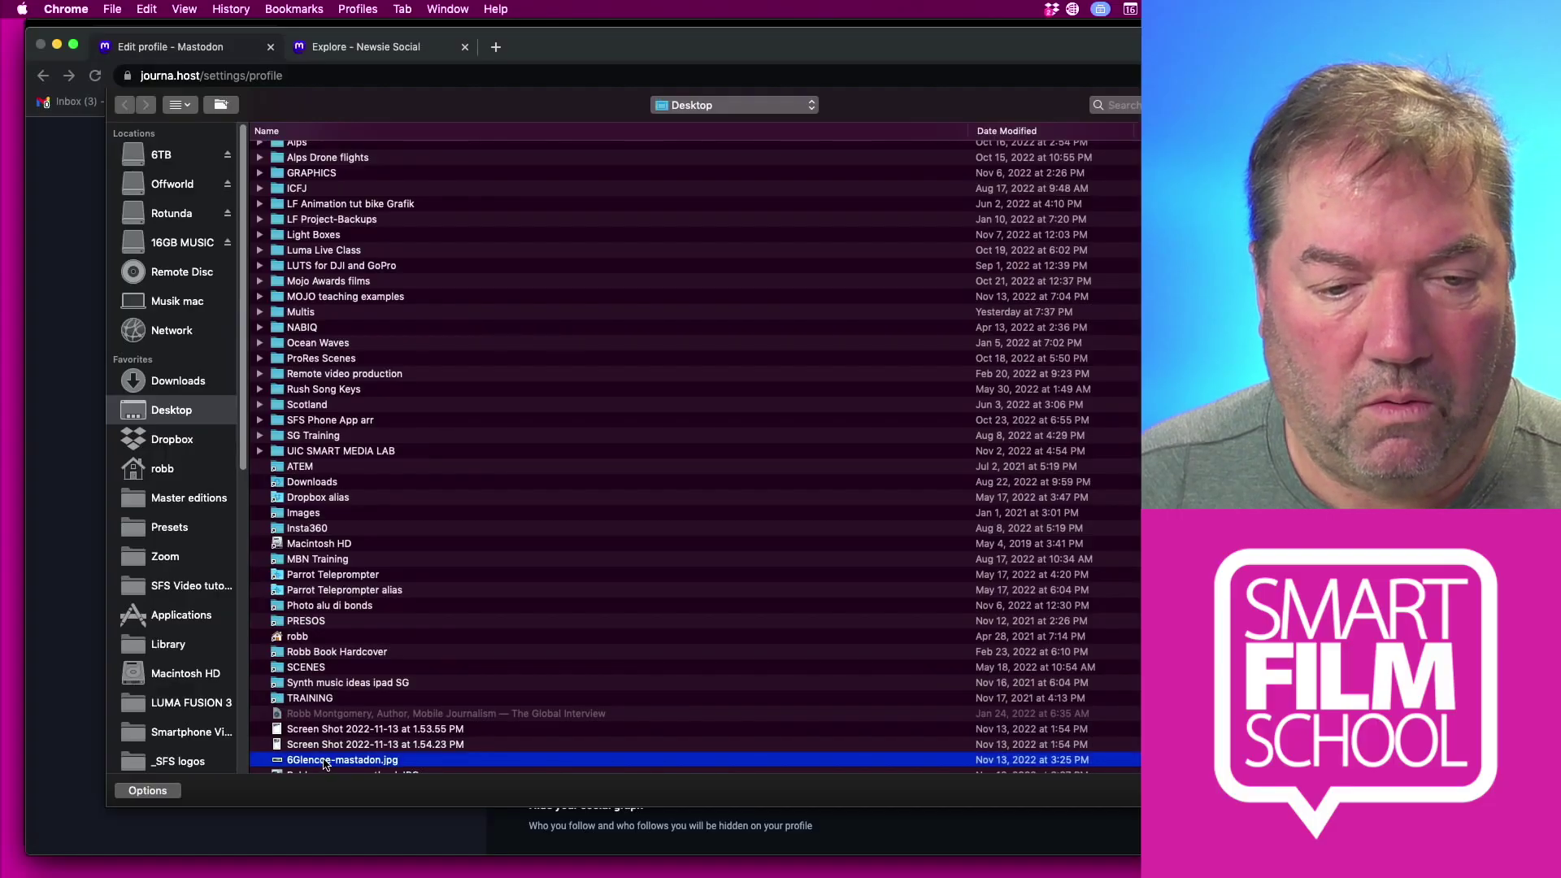
pyautogui.doubleClick(323, 761)
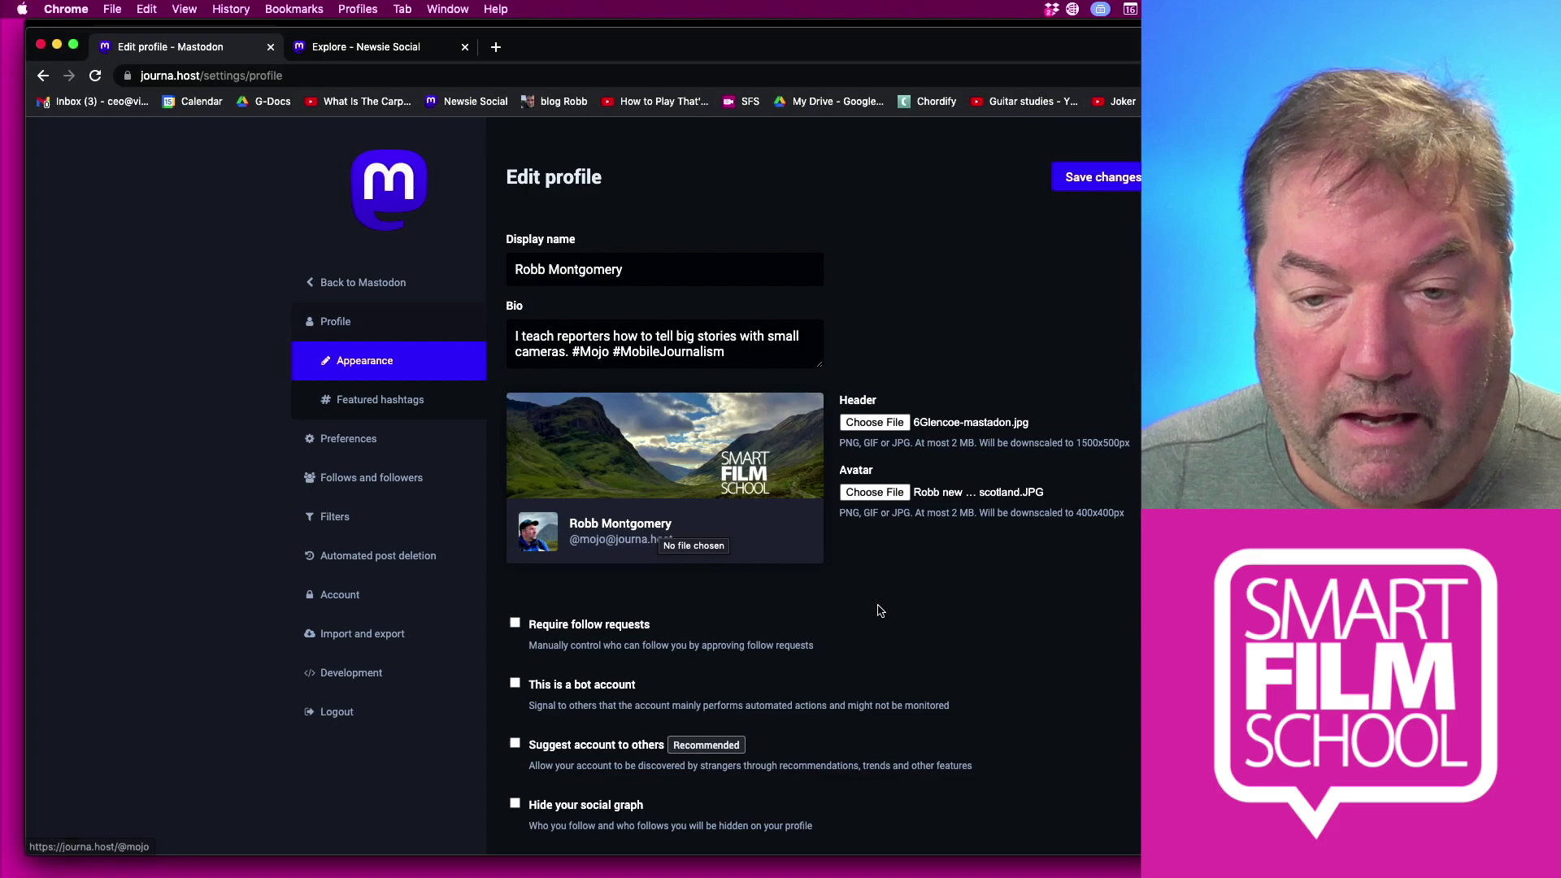
pyautogui.scroll(-3, 877, 610)
pyautogui.scroll(-5, 877, 610)
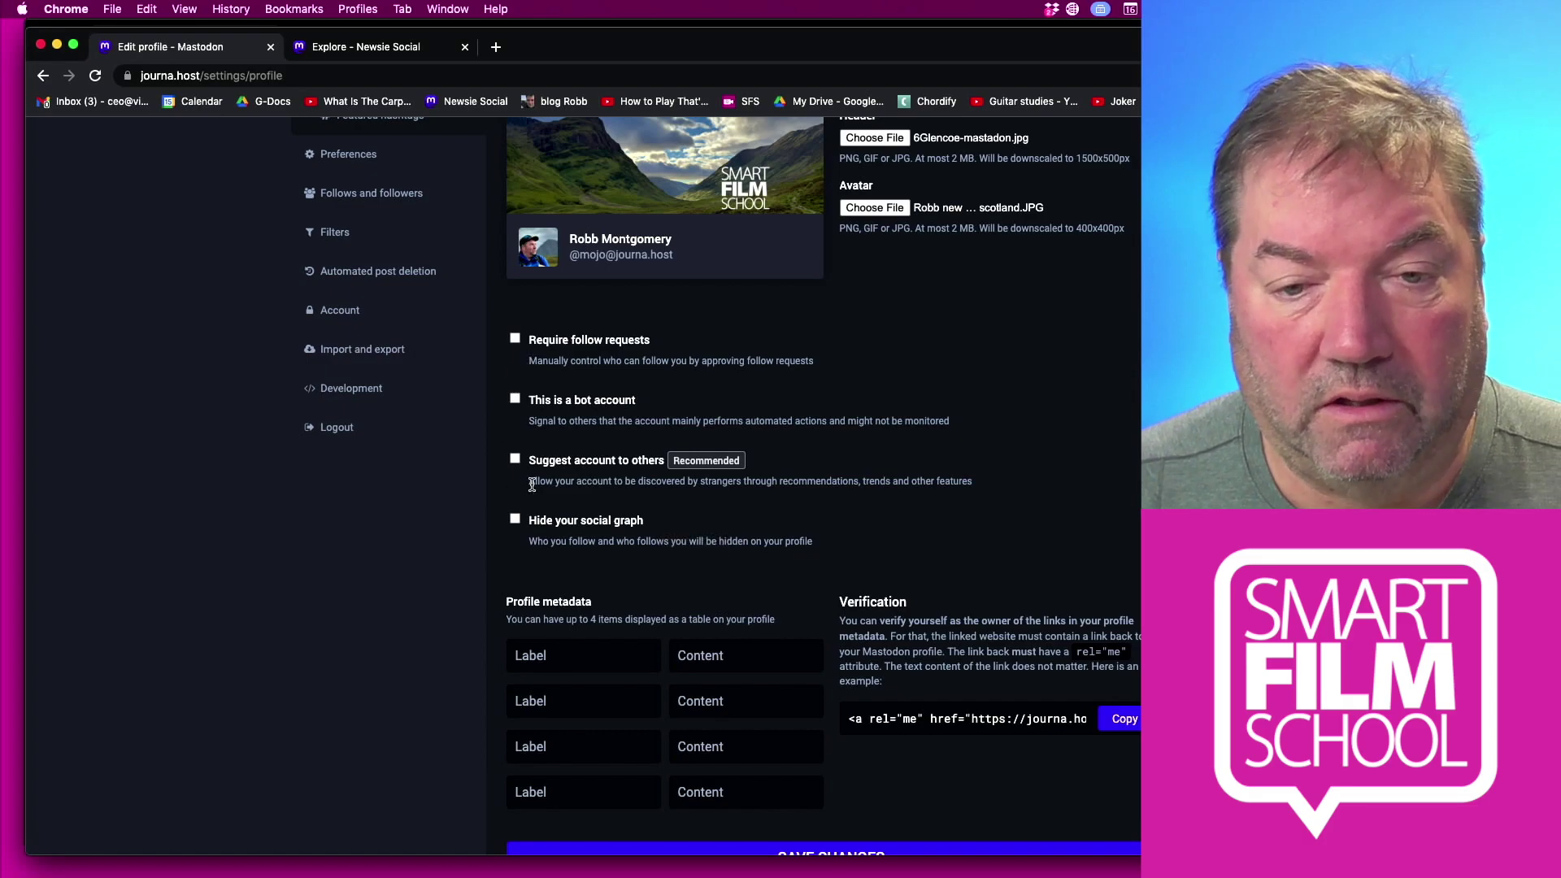
pyautogui.click(513, 460)
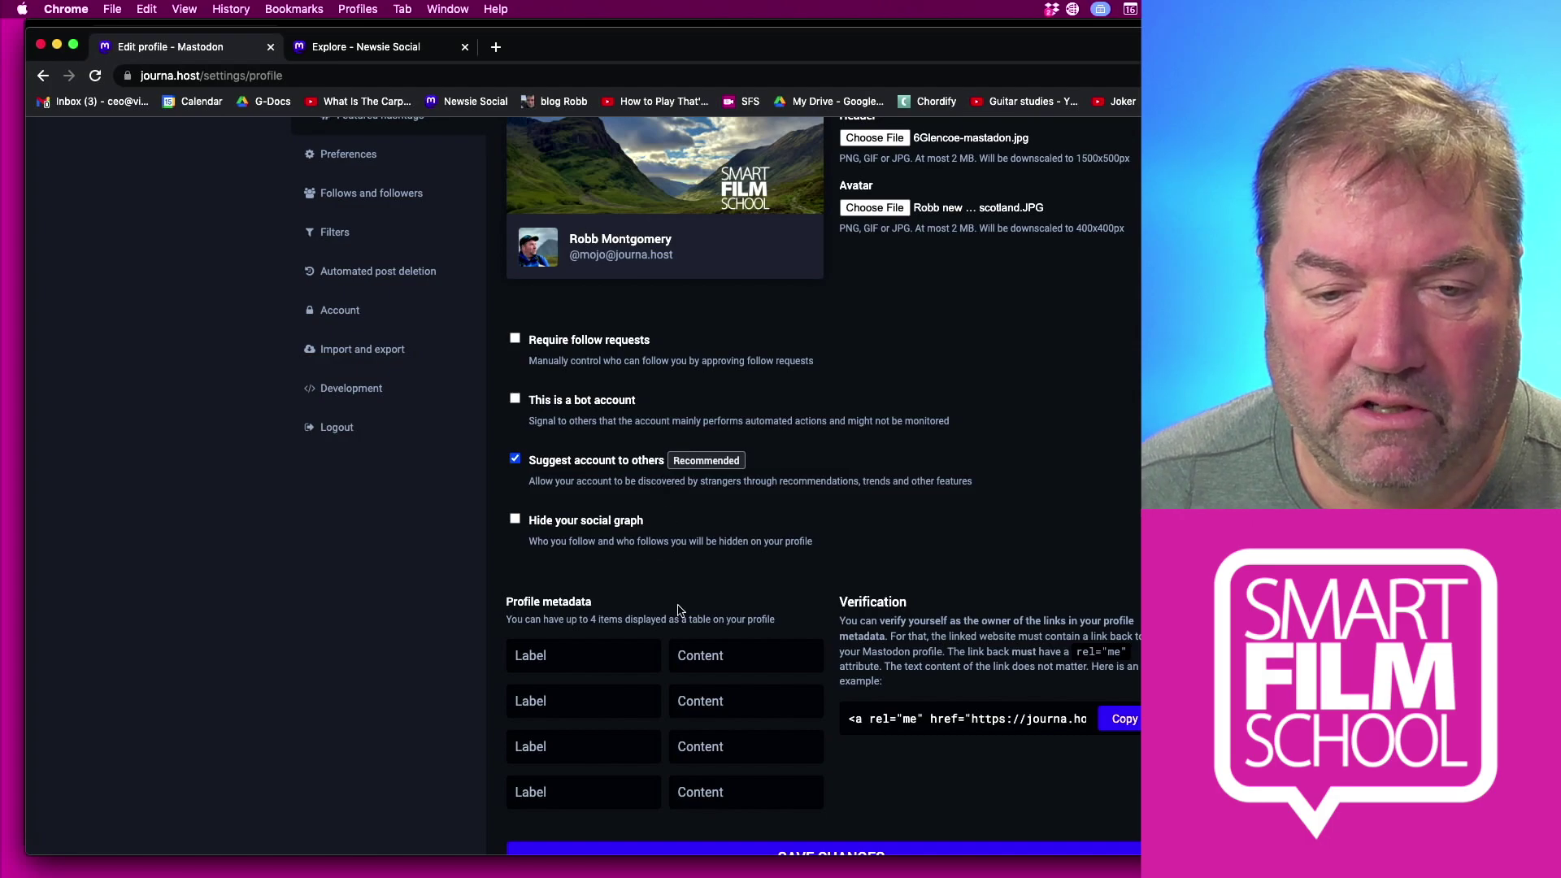
pyautogui.click(570, 658)
# Label the first profile metadata row 'Contact', then move the window aside to reveal the browser behind
pyautogui.scroll(-3, 736, 561)
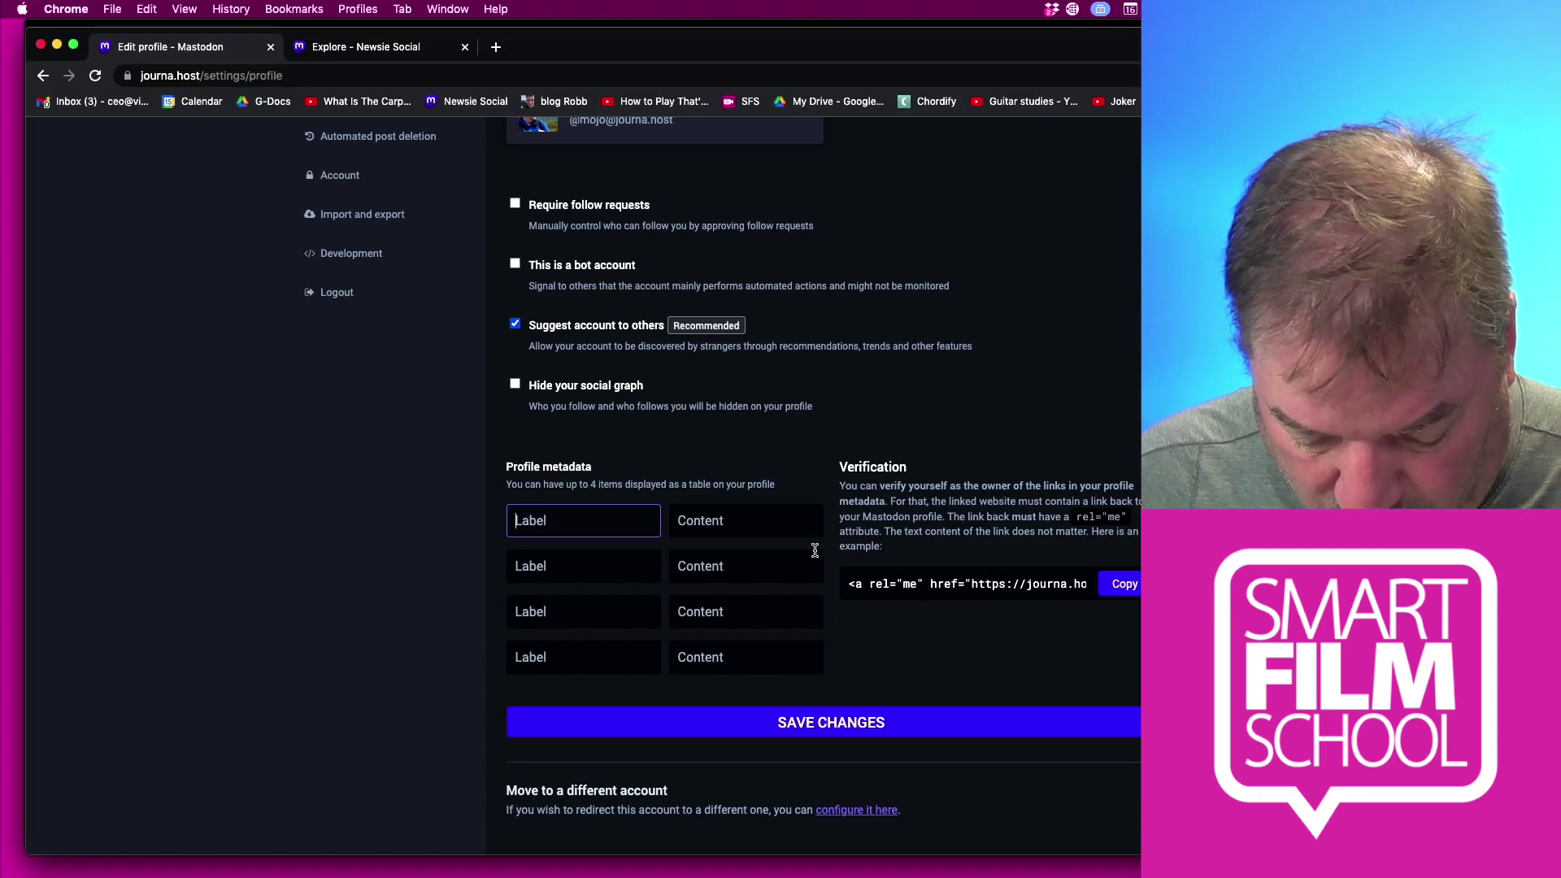
pyautogui.write('Contact')
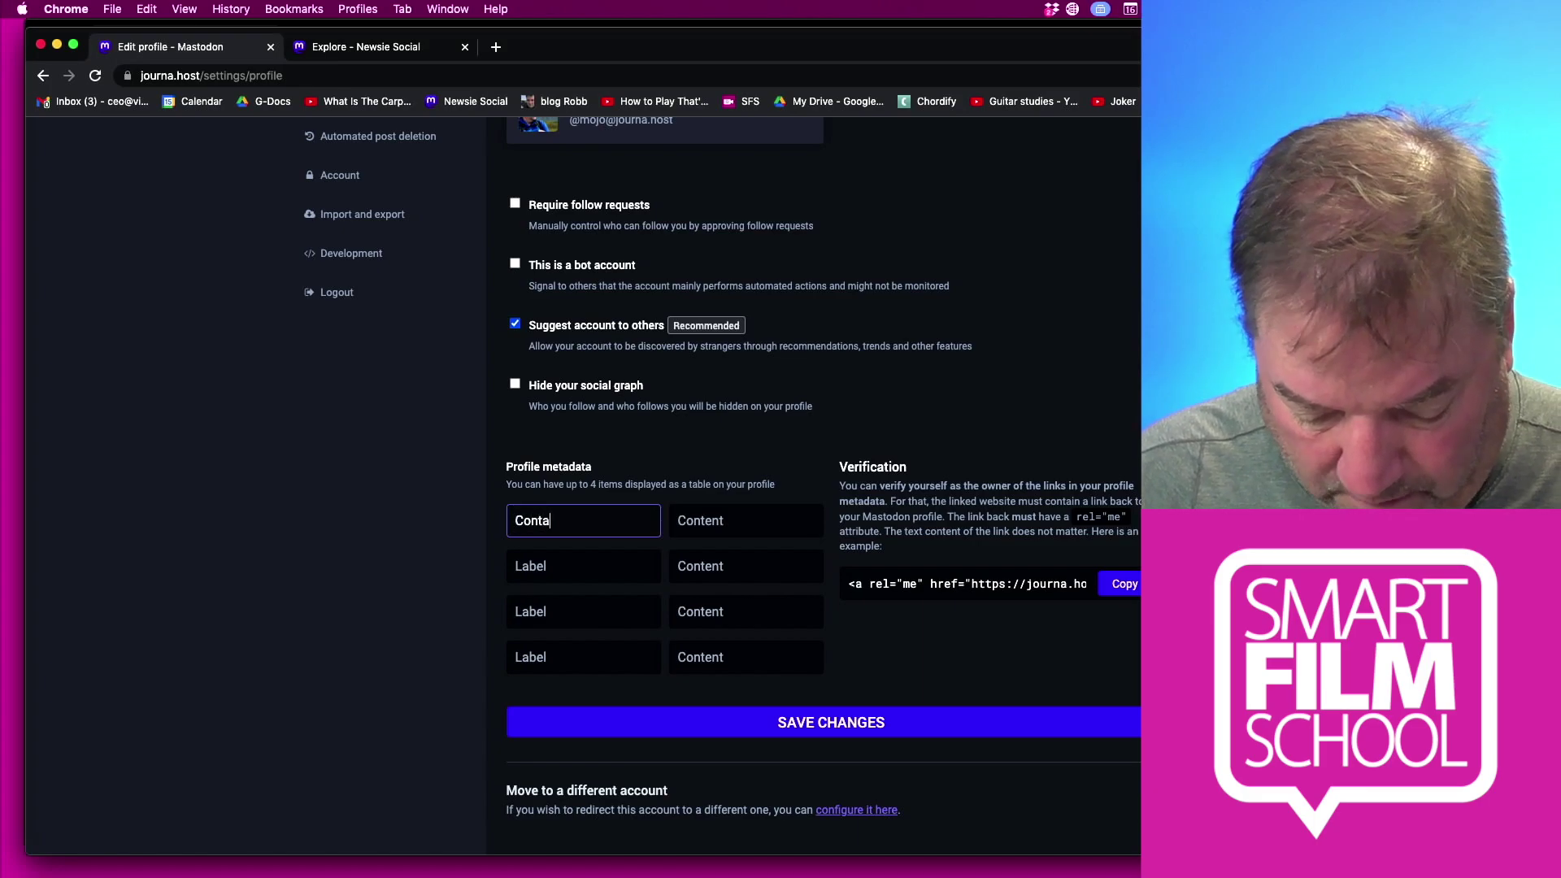
pyautogui.click(745, 520)
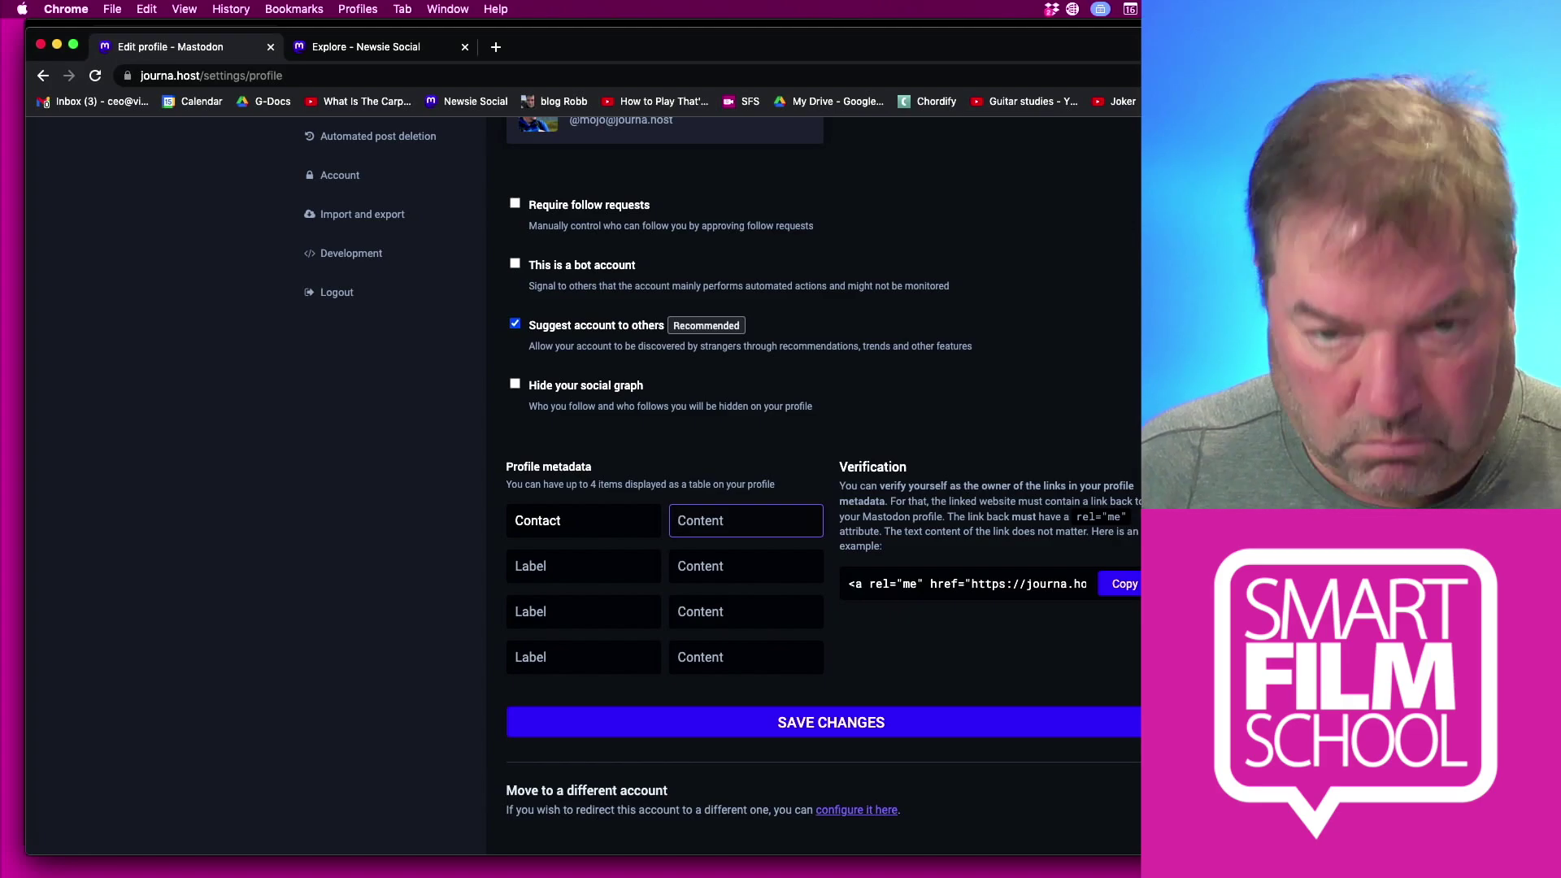
pyautogui.moveTo(660, 59)
pyautogui.mouseDown()
pyautogui.moveTo(652, 102)
pyautogui.moveTo(659, 72)
pyautogui.mouseUp()
# Bring the other browser window forward and switch to the personal WordPress website tab
pyautogui.click(771, 36)
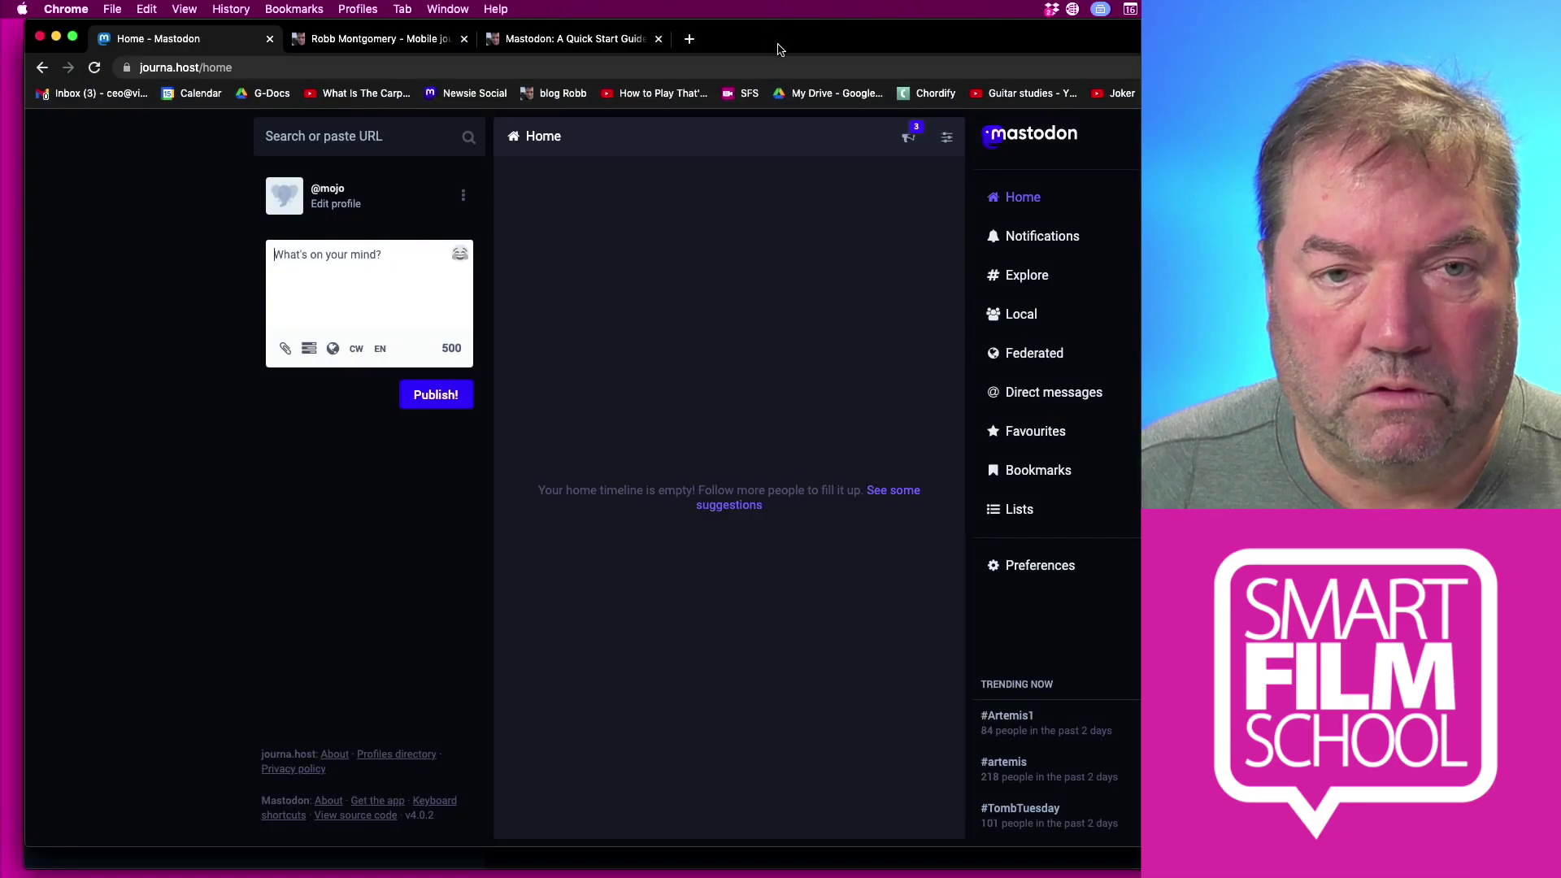
pyautogui.click(414, 40)
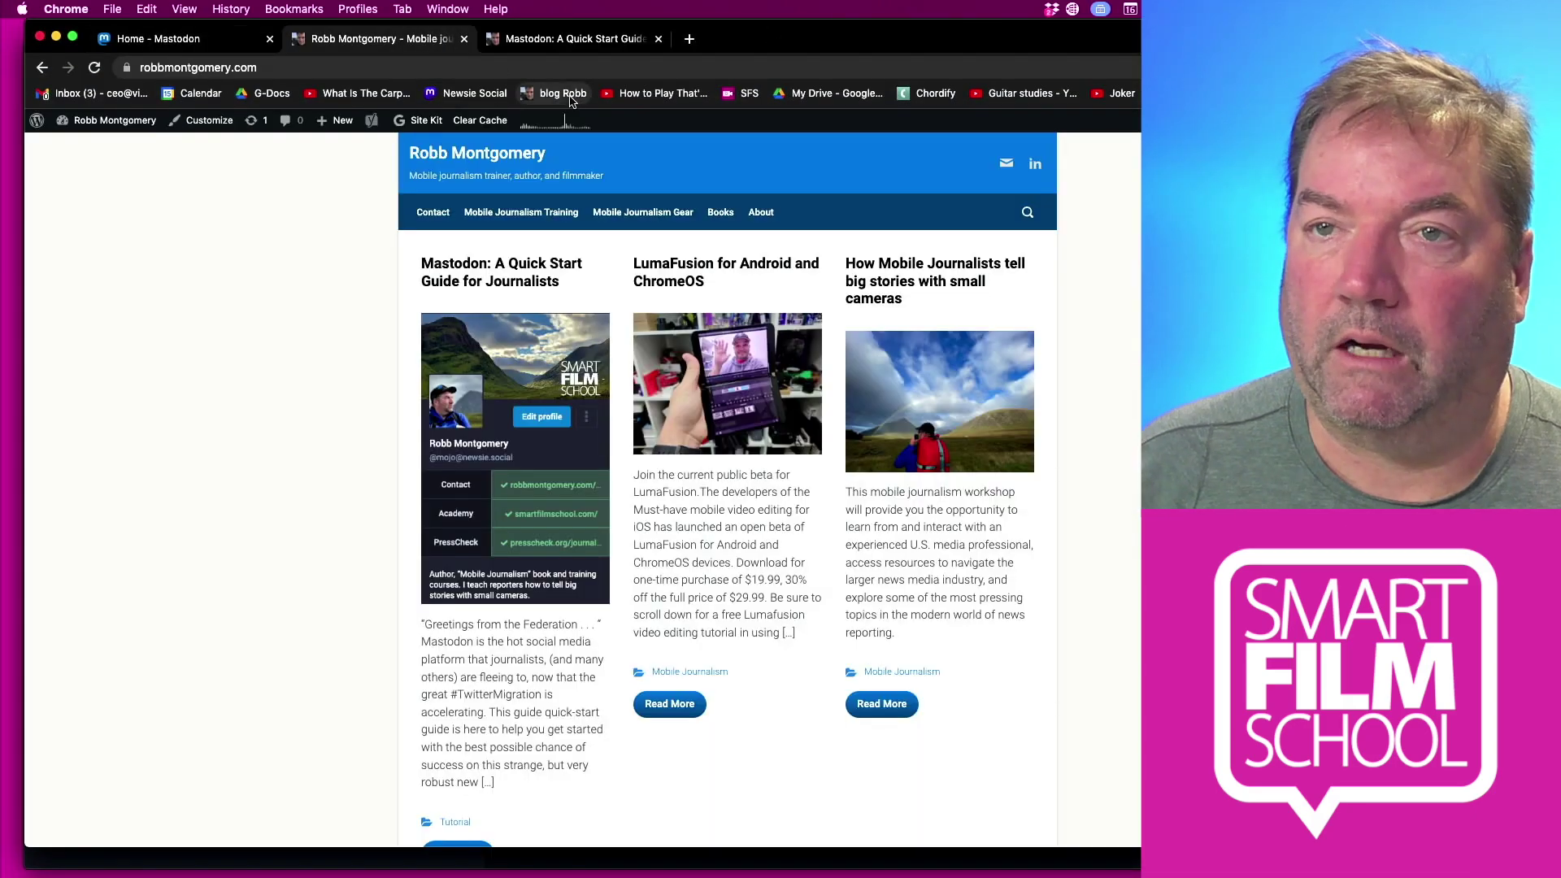
pyautogui.click(264, 66)
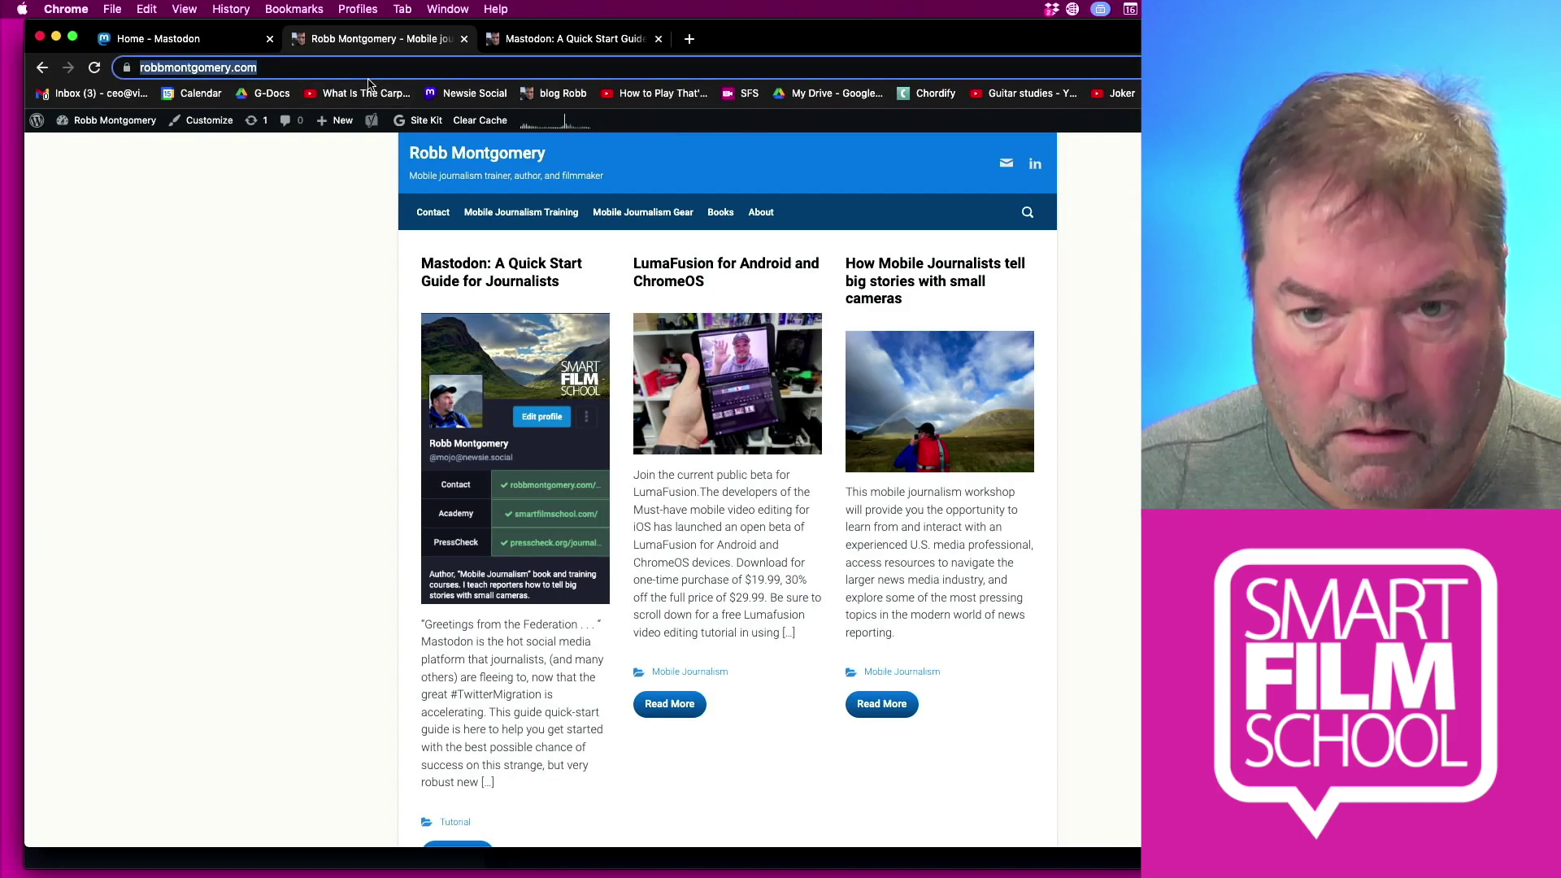
# Open the site's Contact page, copy its web address, and return to the Mastodon profile settings
pyautogui.click(431, 215)
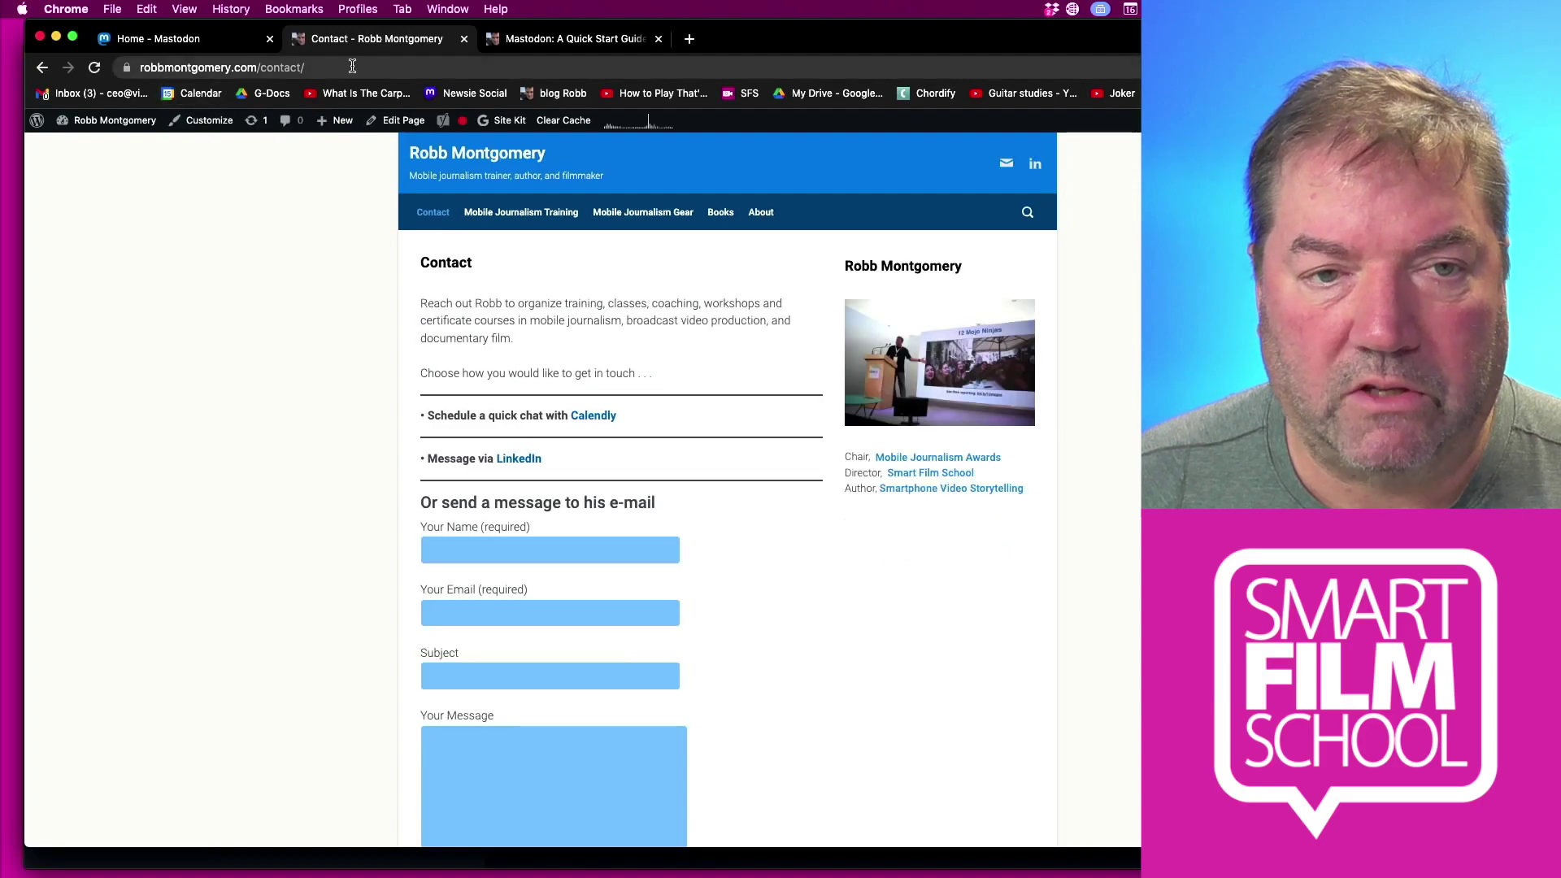
pyautogui.click(352, 66)
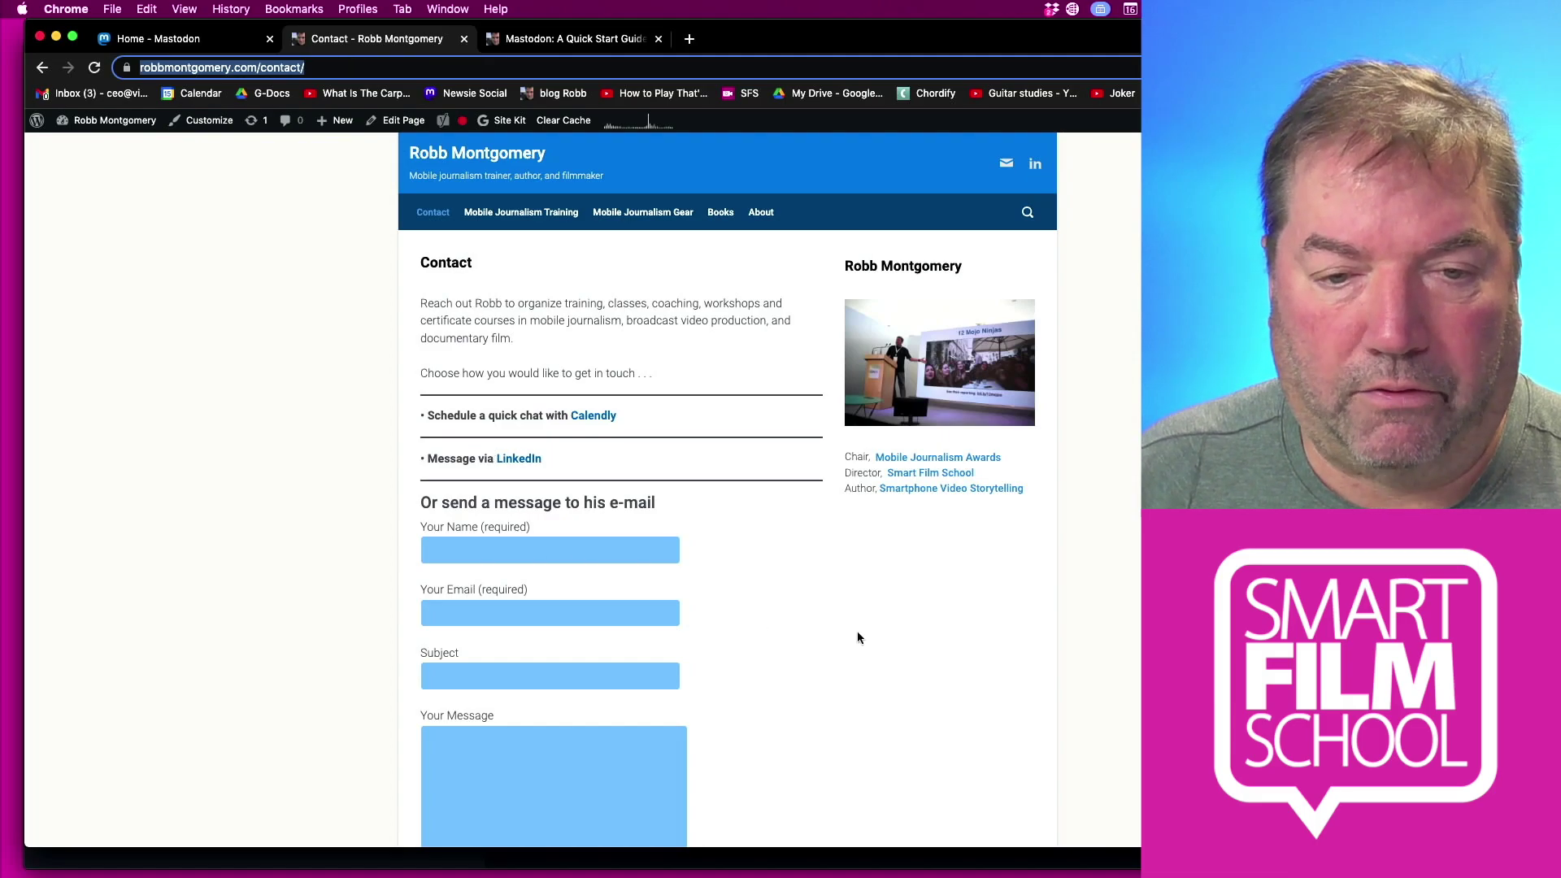
pyautogui.scroll(-5, 855, 618)
pyautogui.scroll(5, 860, 607)
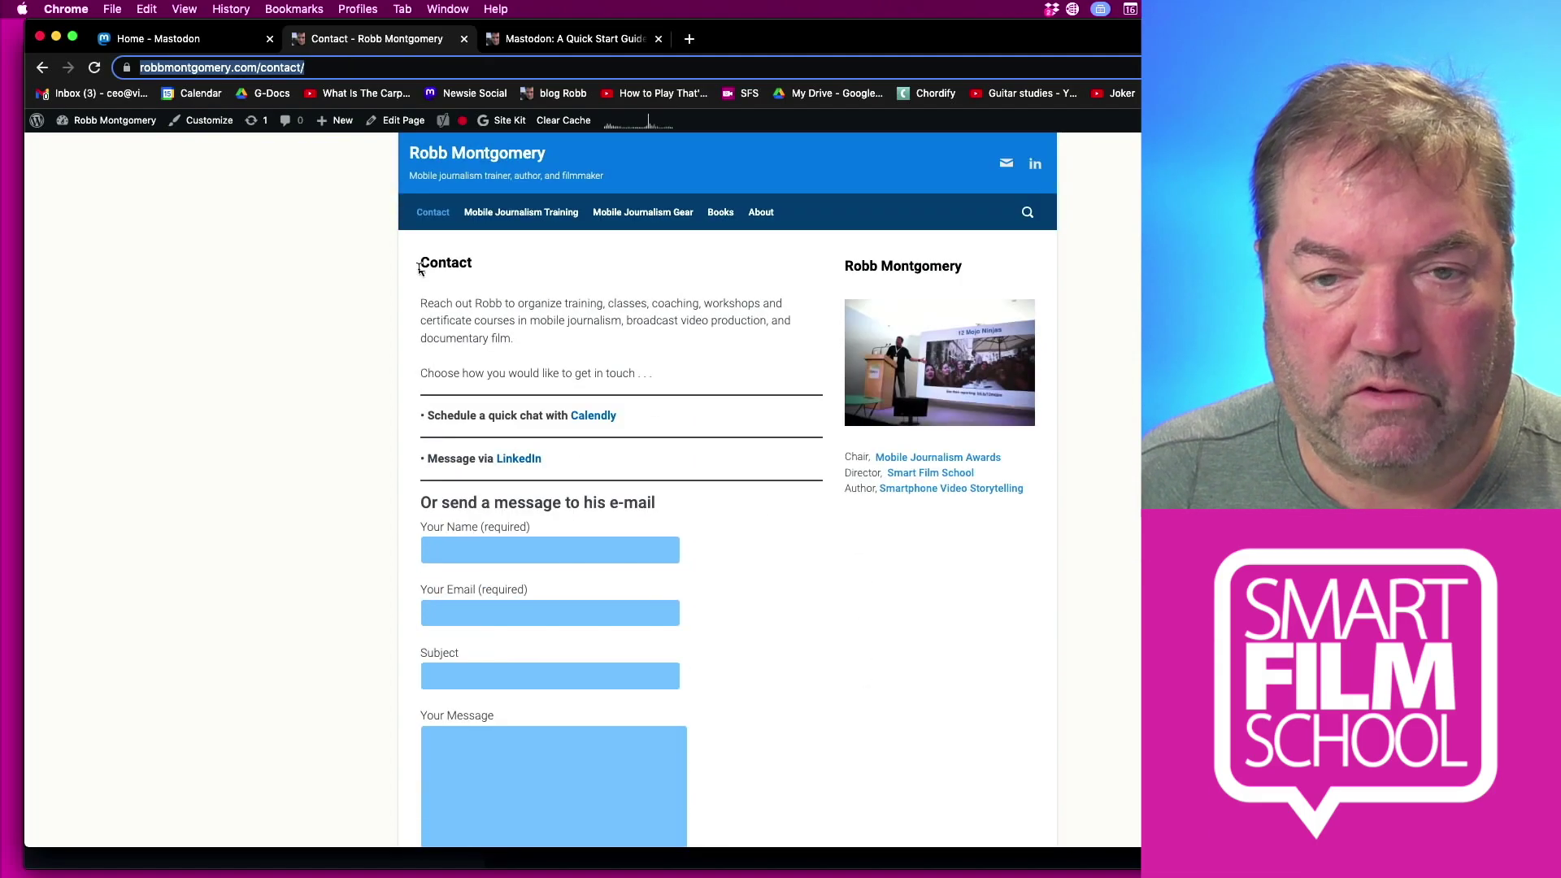
pyautogui.click(215, 41)
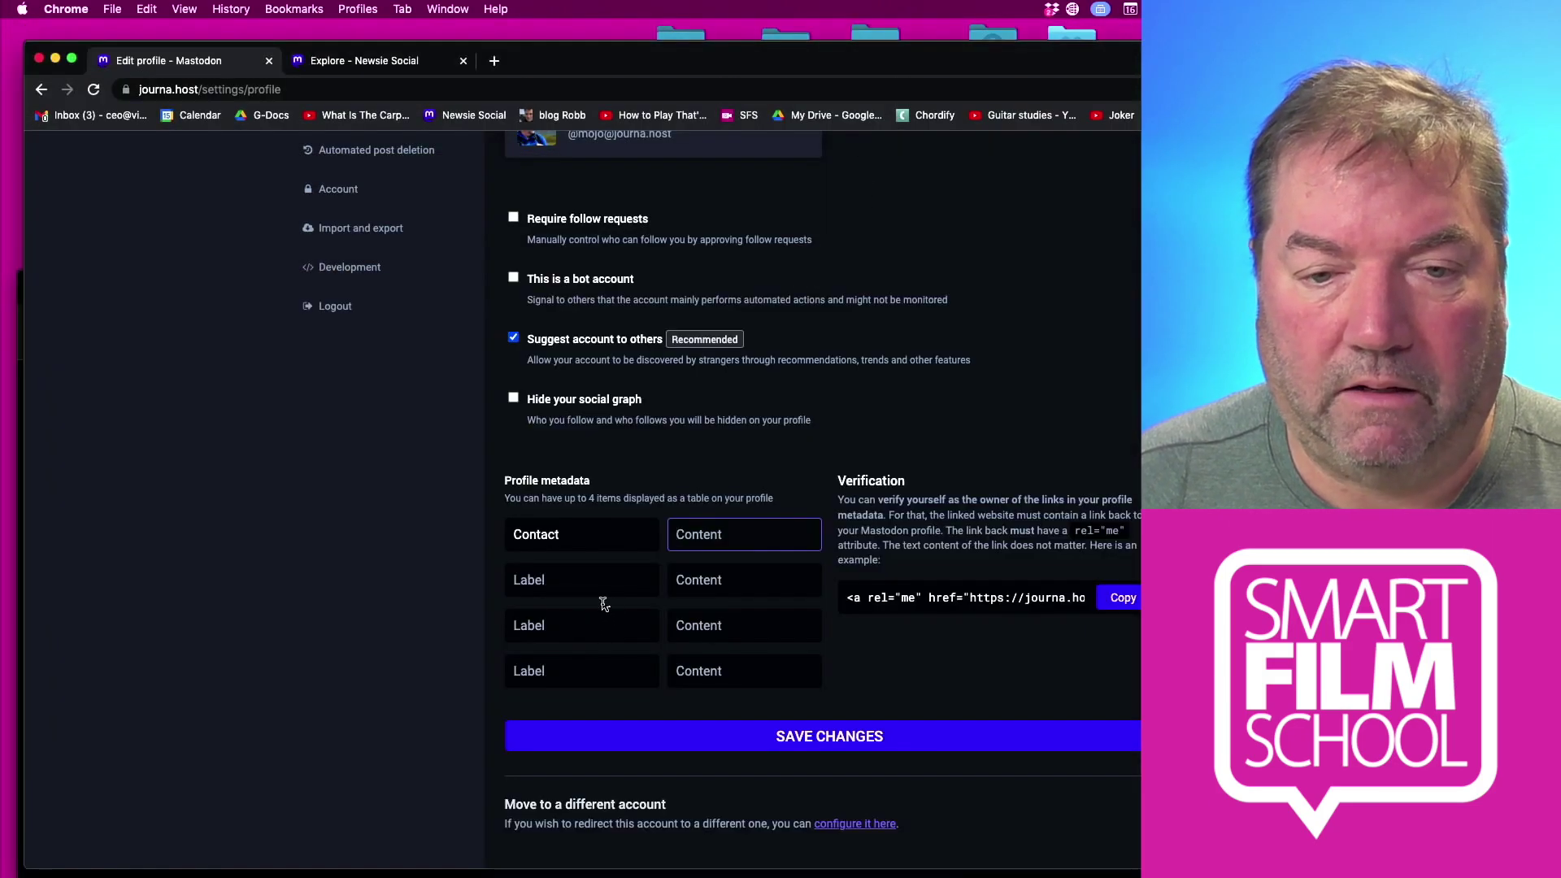
# Paste the website's Contact page address as the Contact row's content and copy the rel=me verification code
pyautogui.click(698, 534)
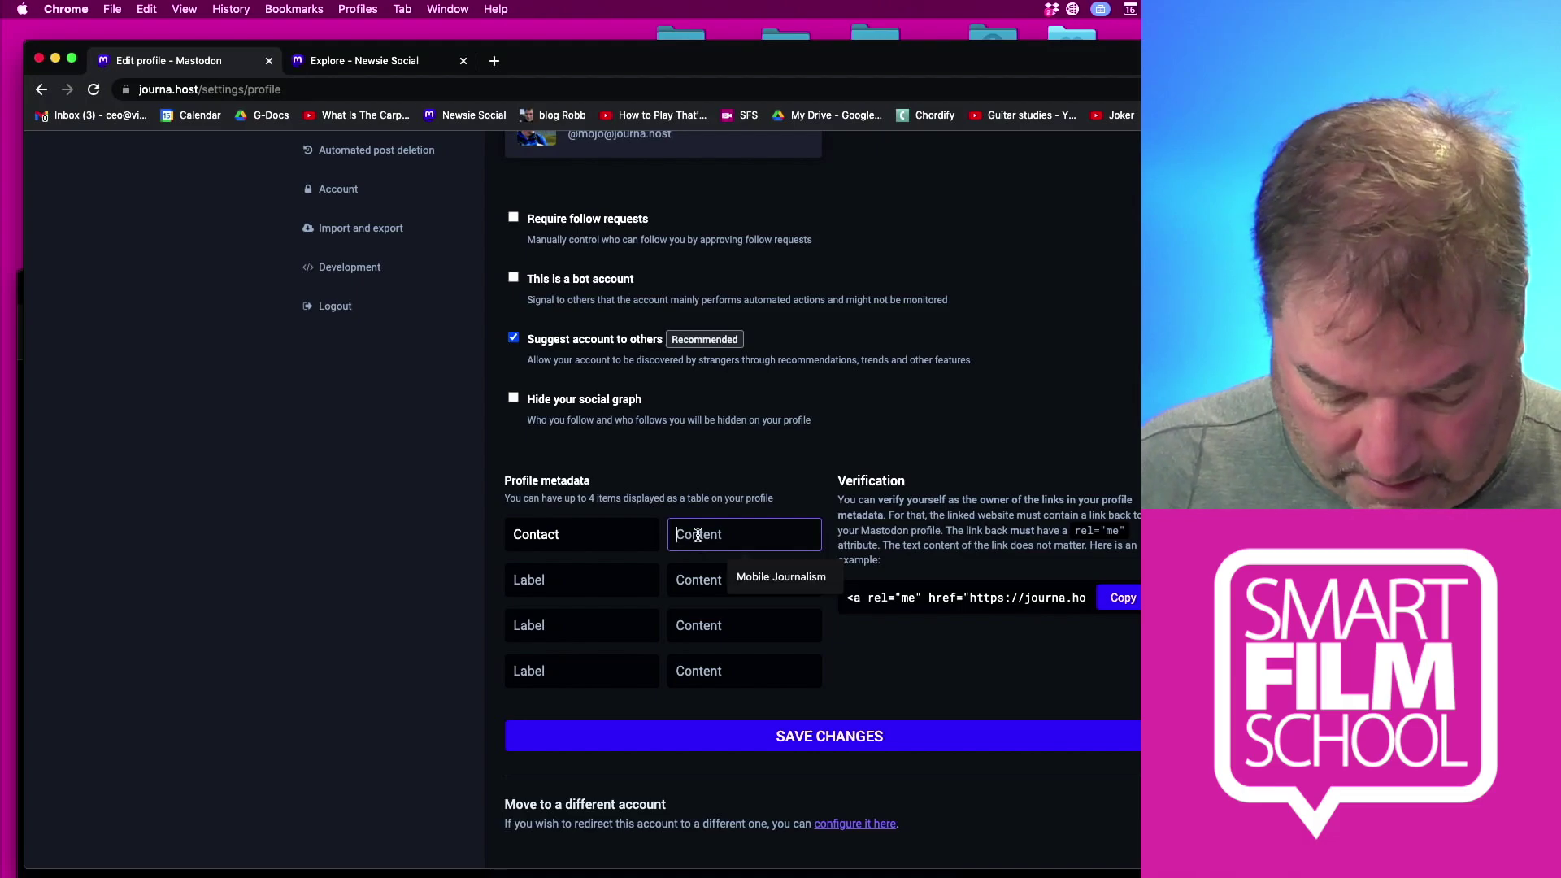
pyautogui.press('super+v')
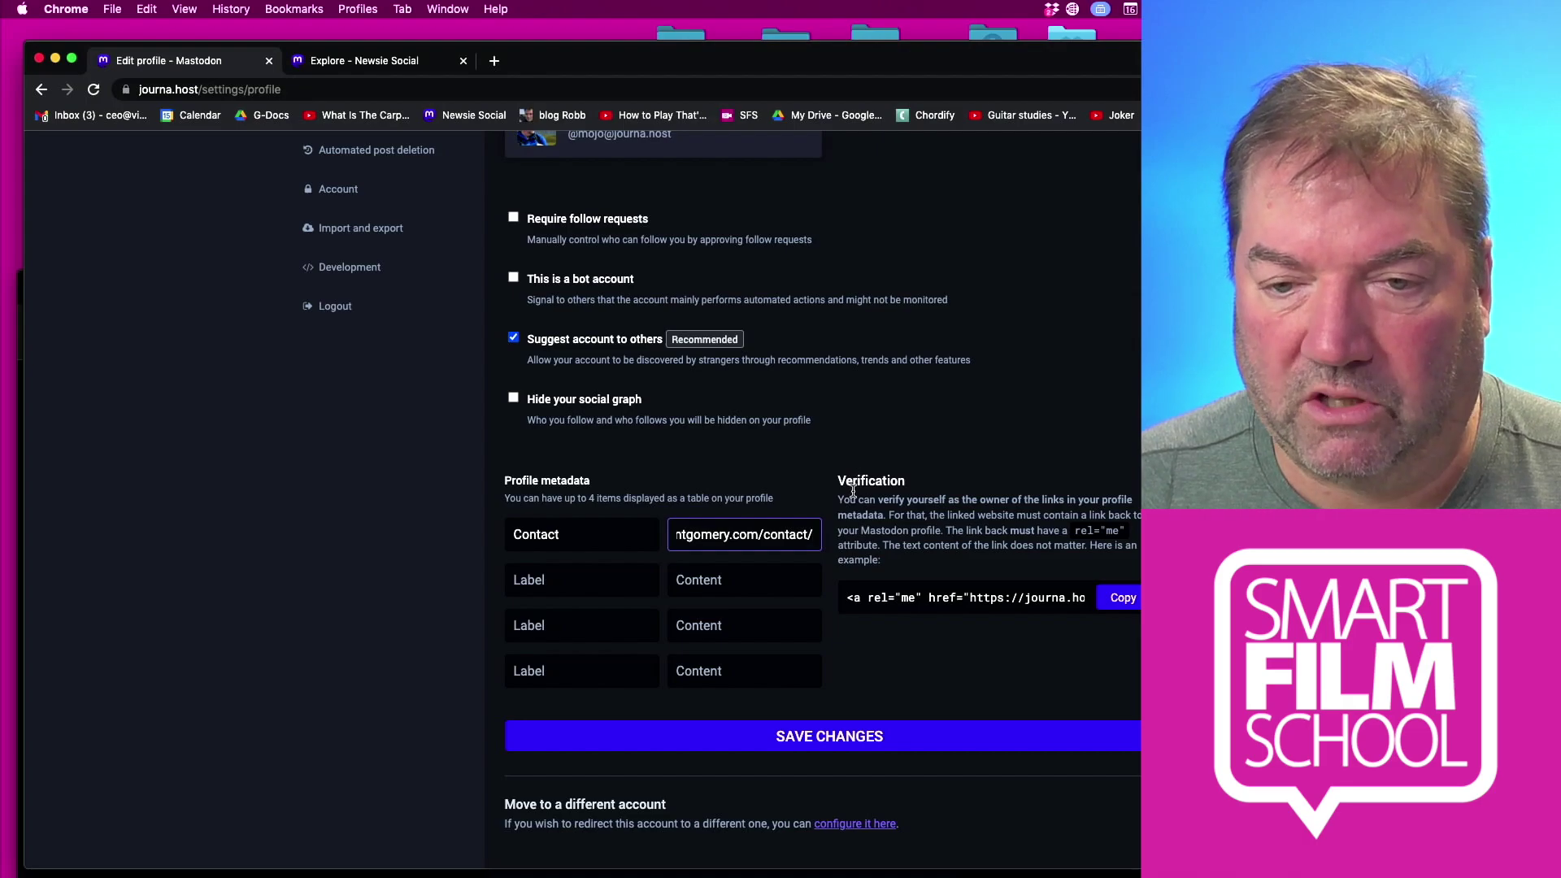
pyautogui.moveTo(848, 599)
pyautogui.mouseDown()
pyautogui.moveTo(1108, 605)
pyautogui.moveTo(819, 605)
pyautogui.moveTo(1085, 600)
pyautogui.moveTo(843, 596)
pyautogui.mouseUp()
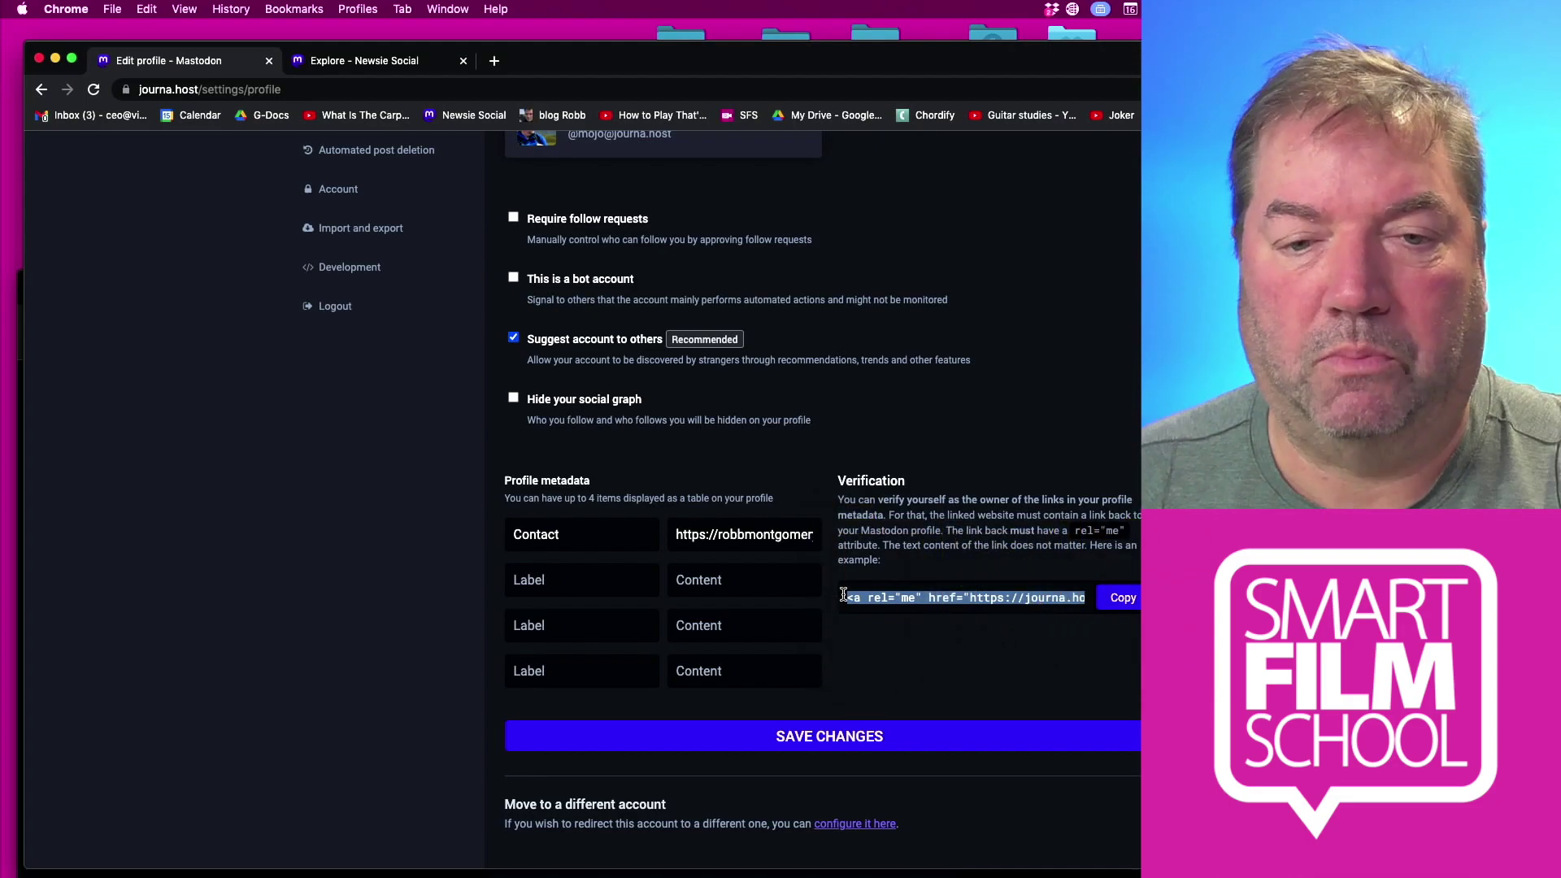
pyautogui.click(1122, 600)
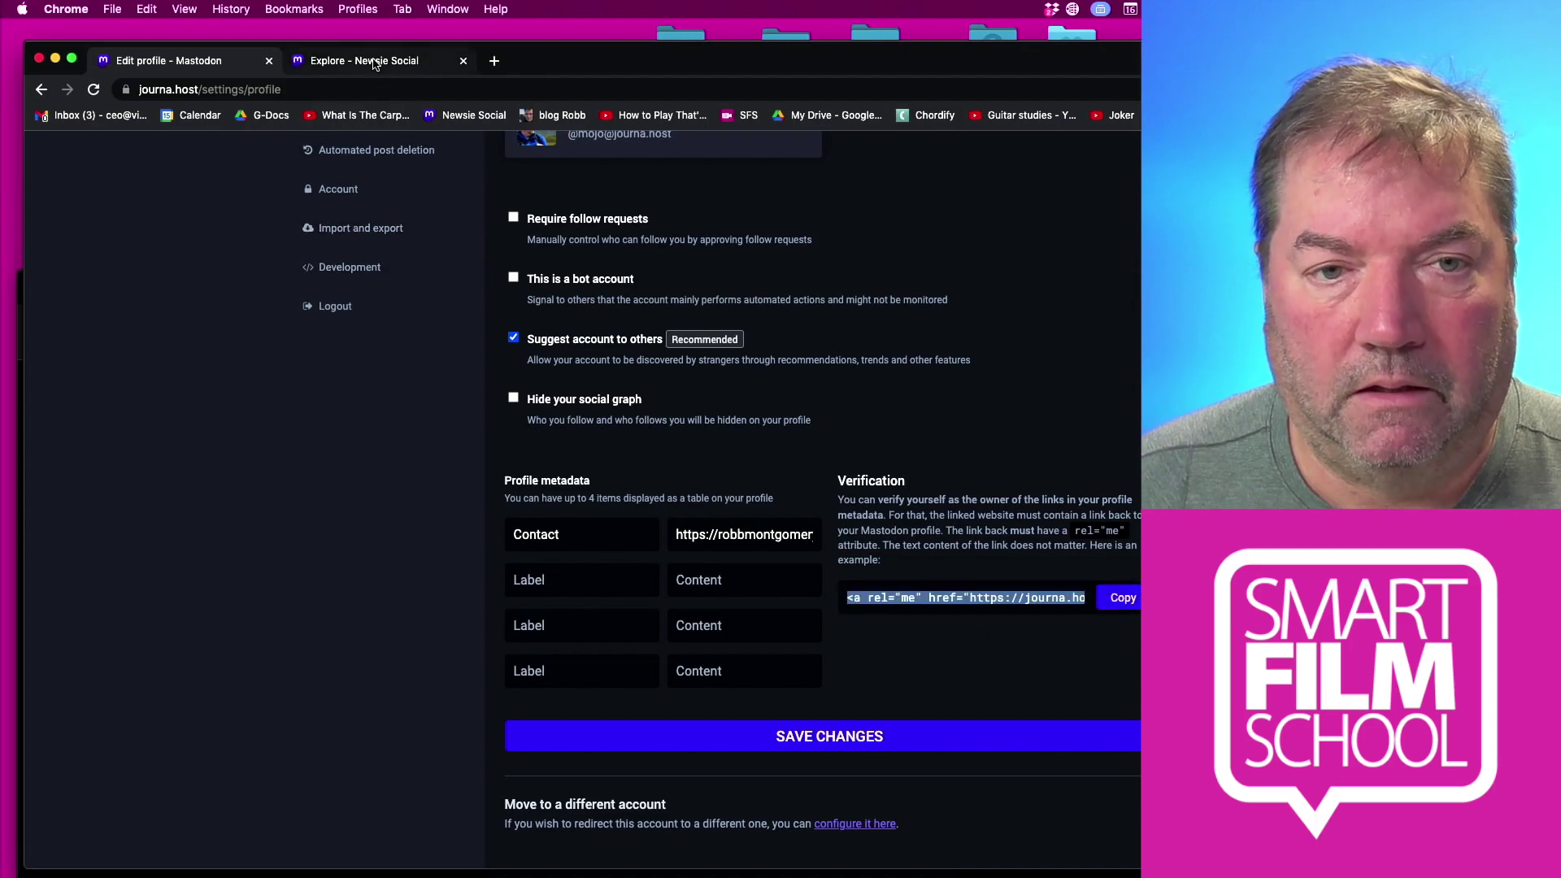
# Bring the WordPress site window forward through the Window menu and open the Contact page in the editor
pyautogui.moveTo(619, 41)
pyautogui.mouseDown()
pyautogui.moveTo(615, 135)
pyautogui.moveTo(609, 23)
pyautogui.mouseUp()
pyautogui.click(461, 8)
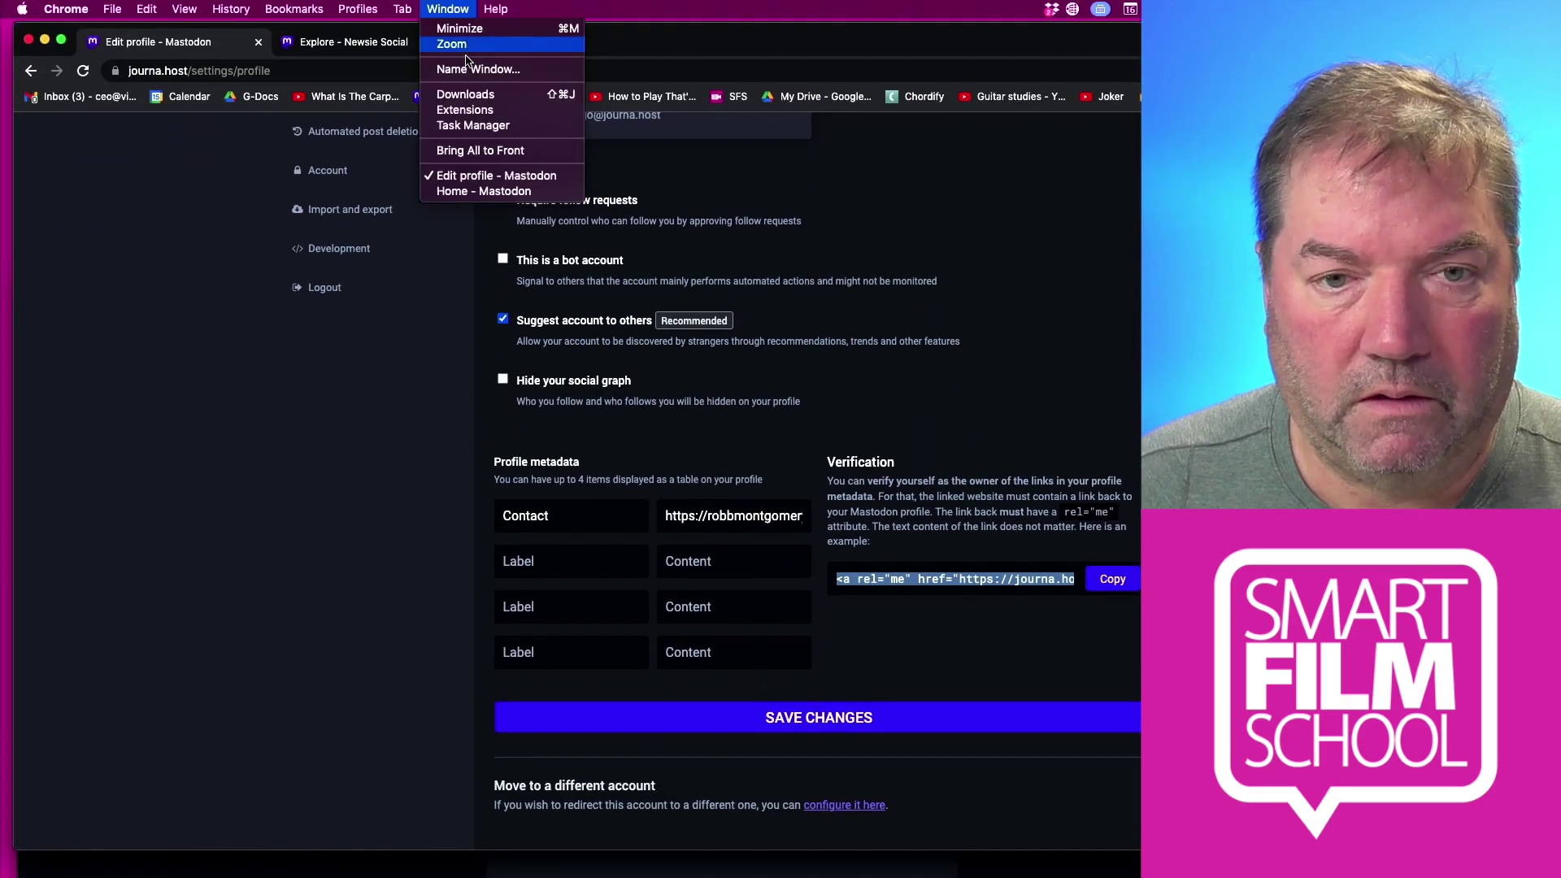
pyautogui.click(488, 192)
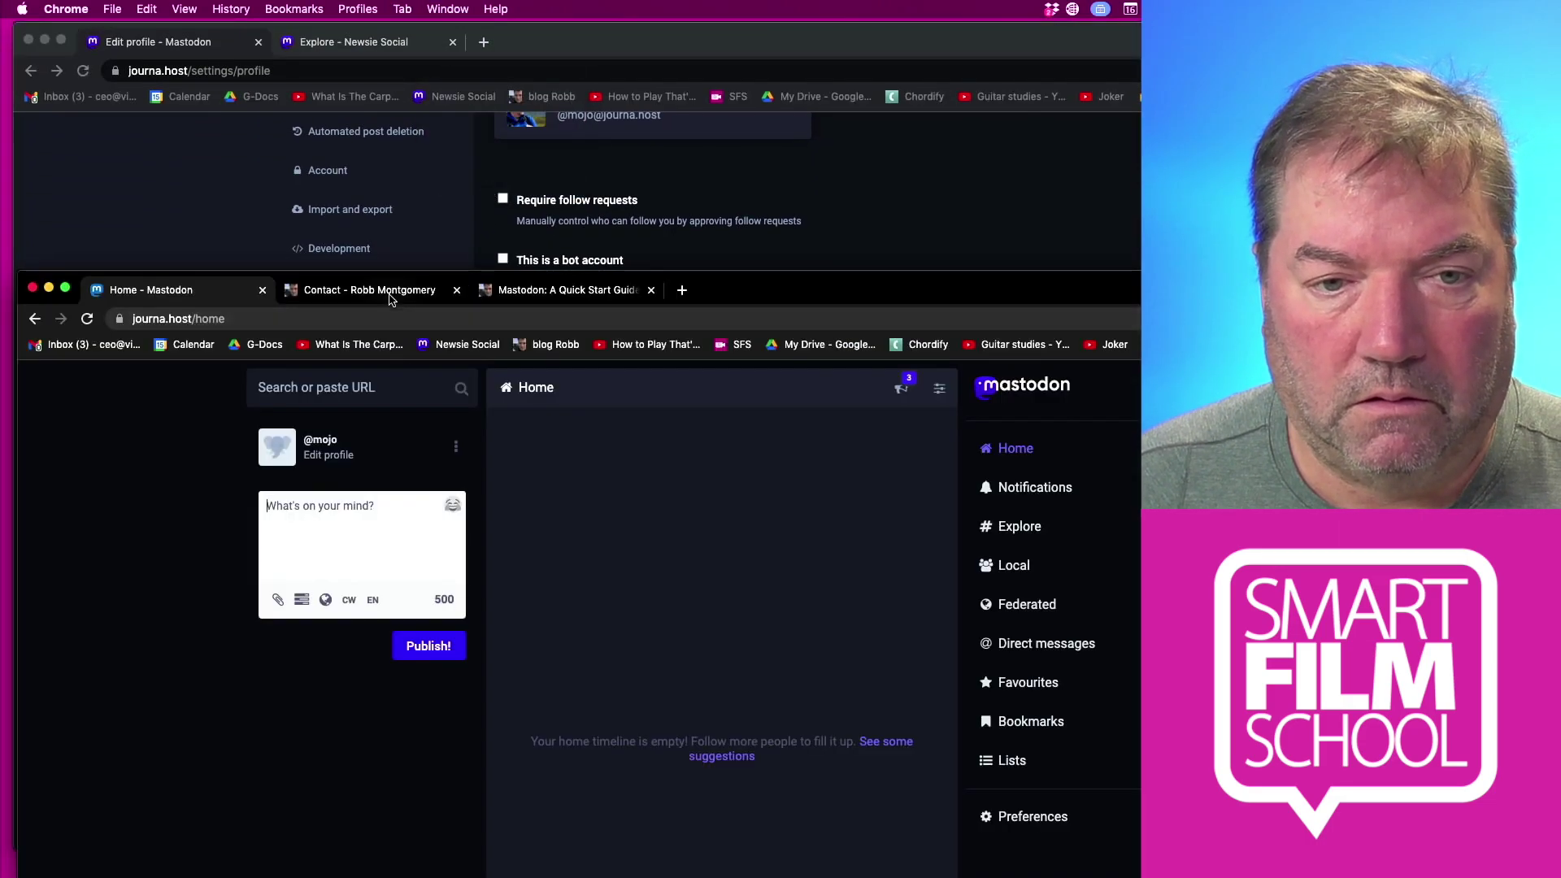
pyautogui.click(396, 295)
pyautogui.moveTo(776, 294); pyautogui.dragTo(776, 129)
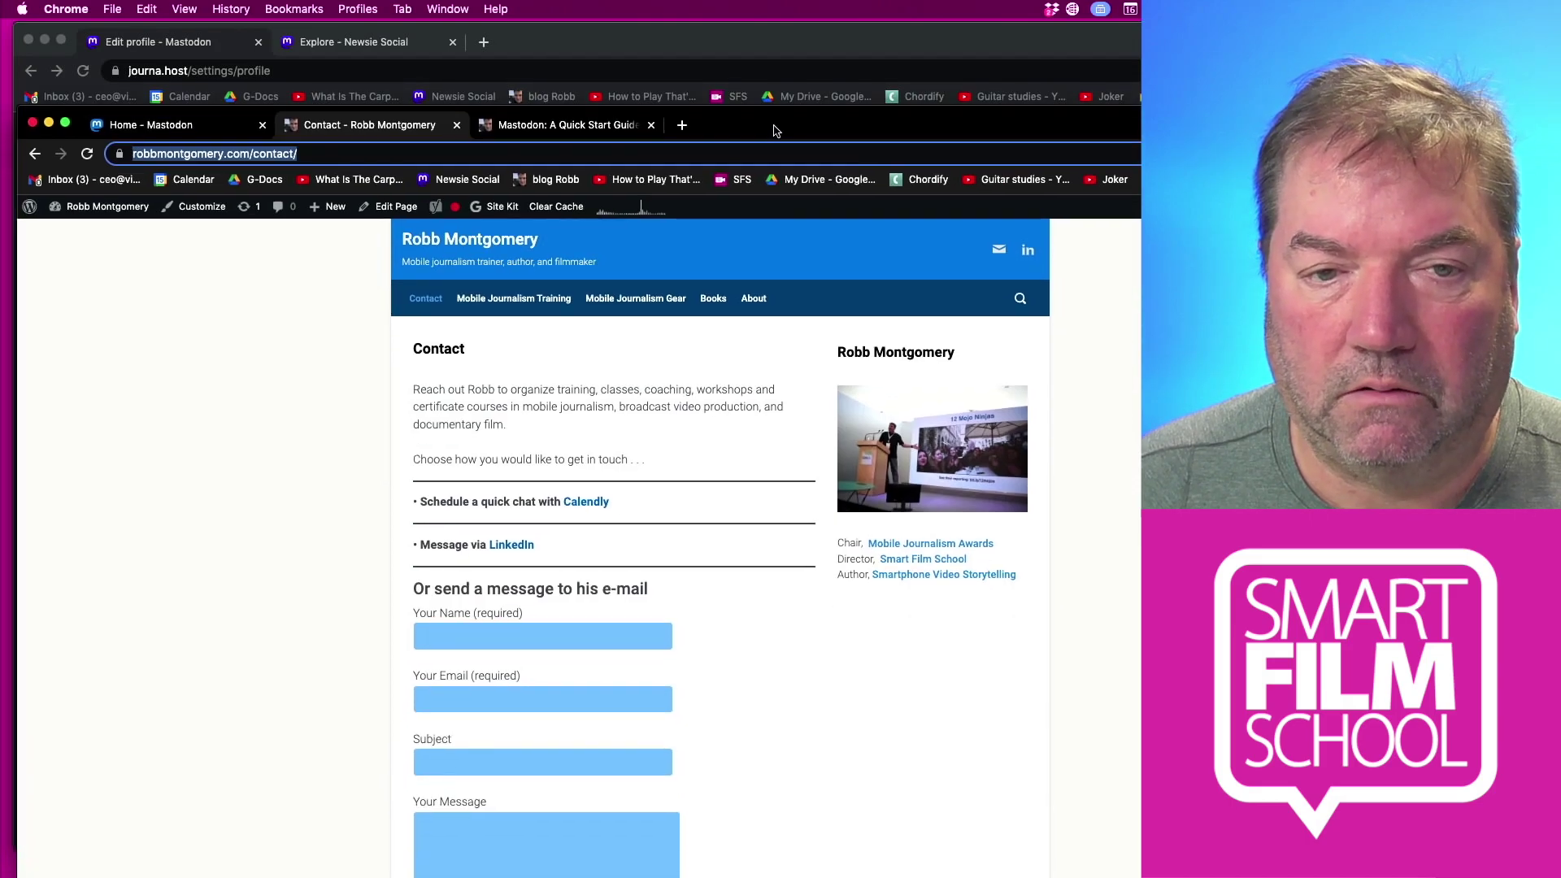
pyautogui.click(392, 213)
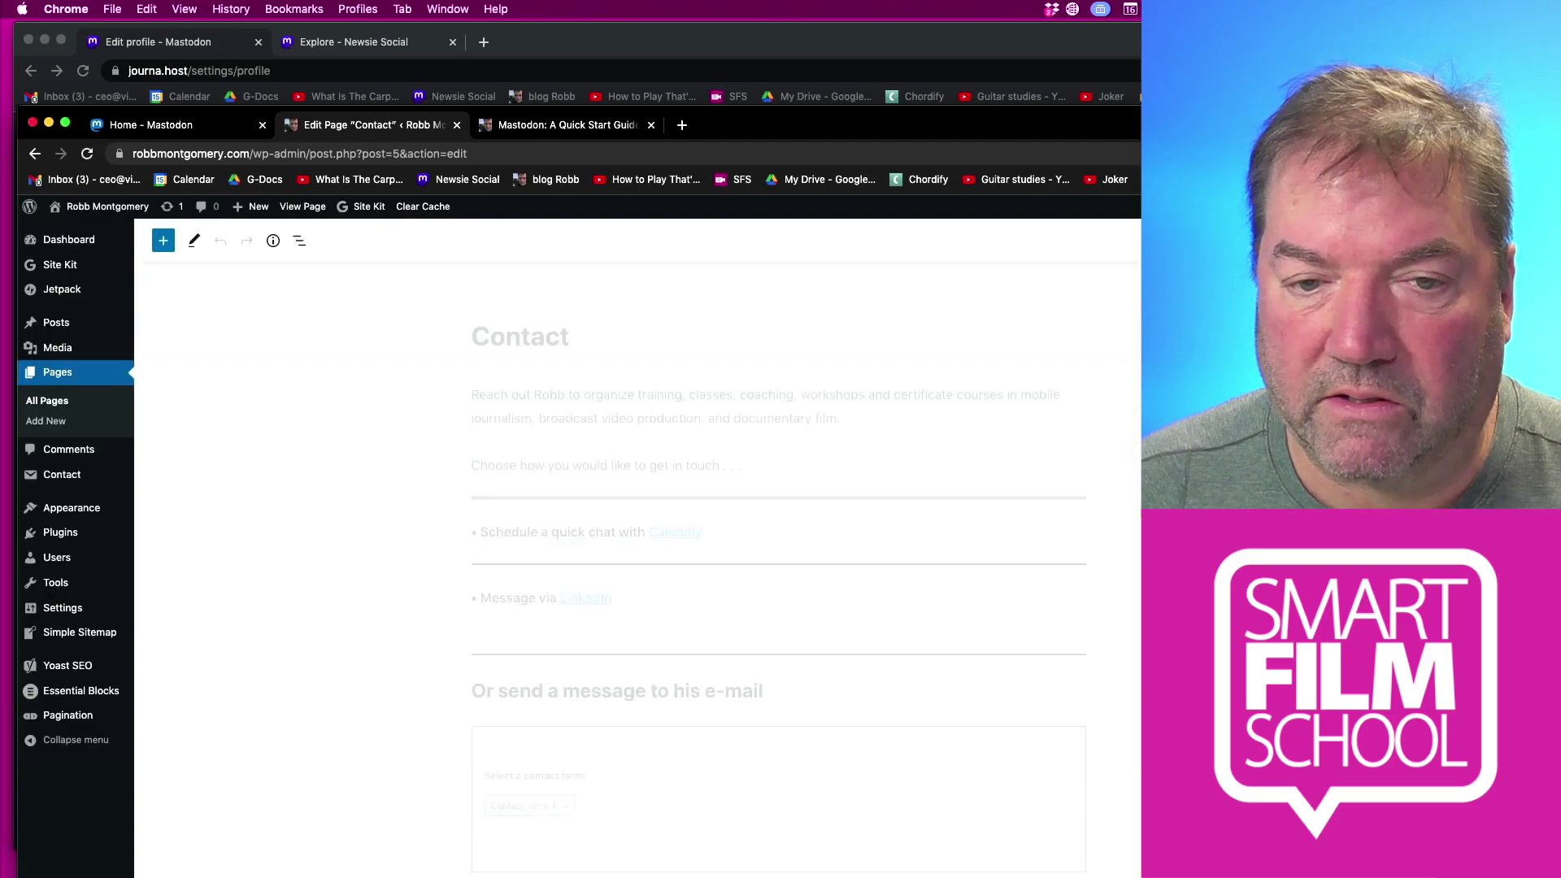
# Add a Custom HTML block to the Contact page and paste the journa.host rel=me link code
pyautogui.scroll(-5, 778, 569)
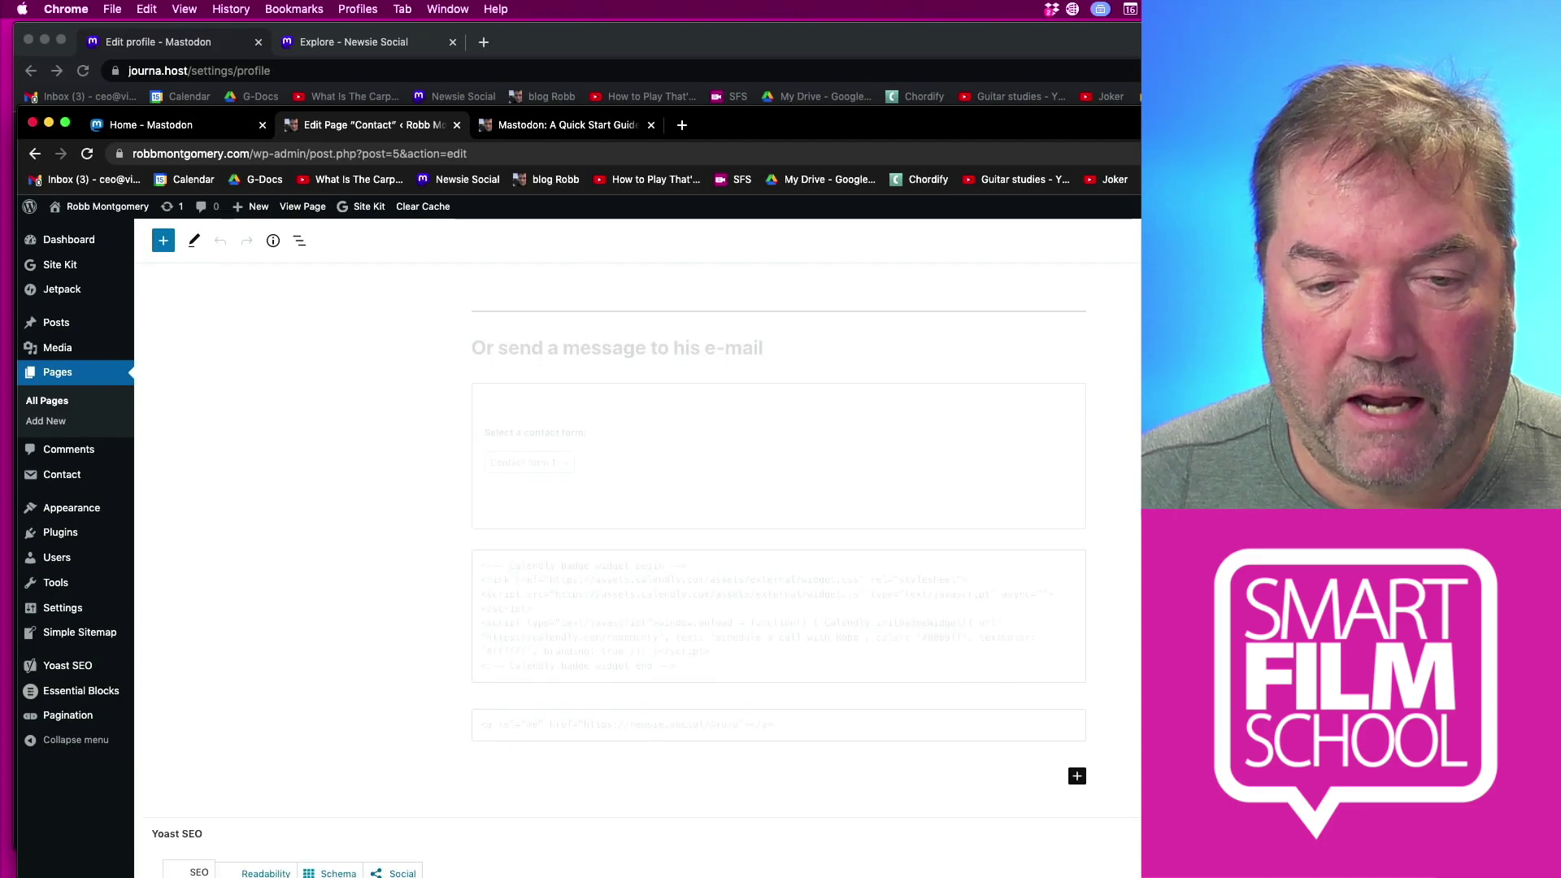
pyautogui.click(701, 736)
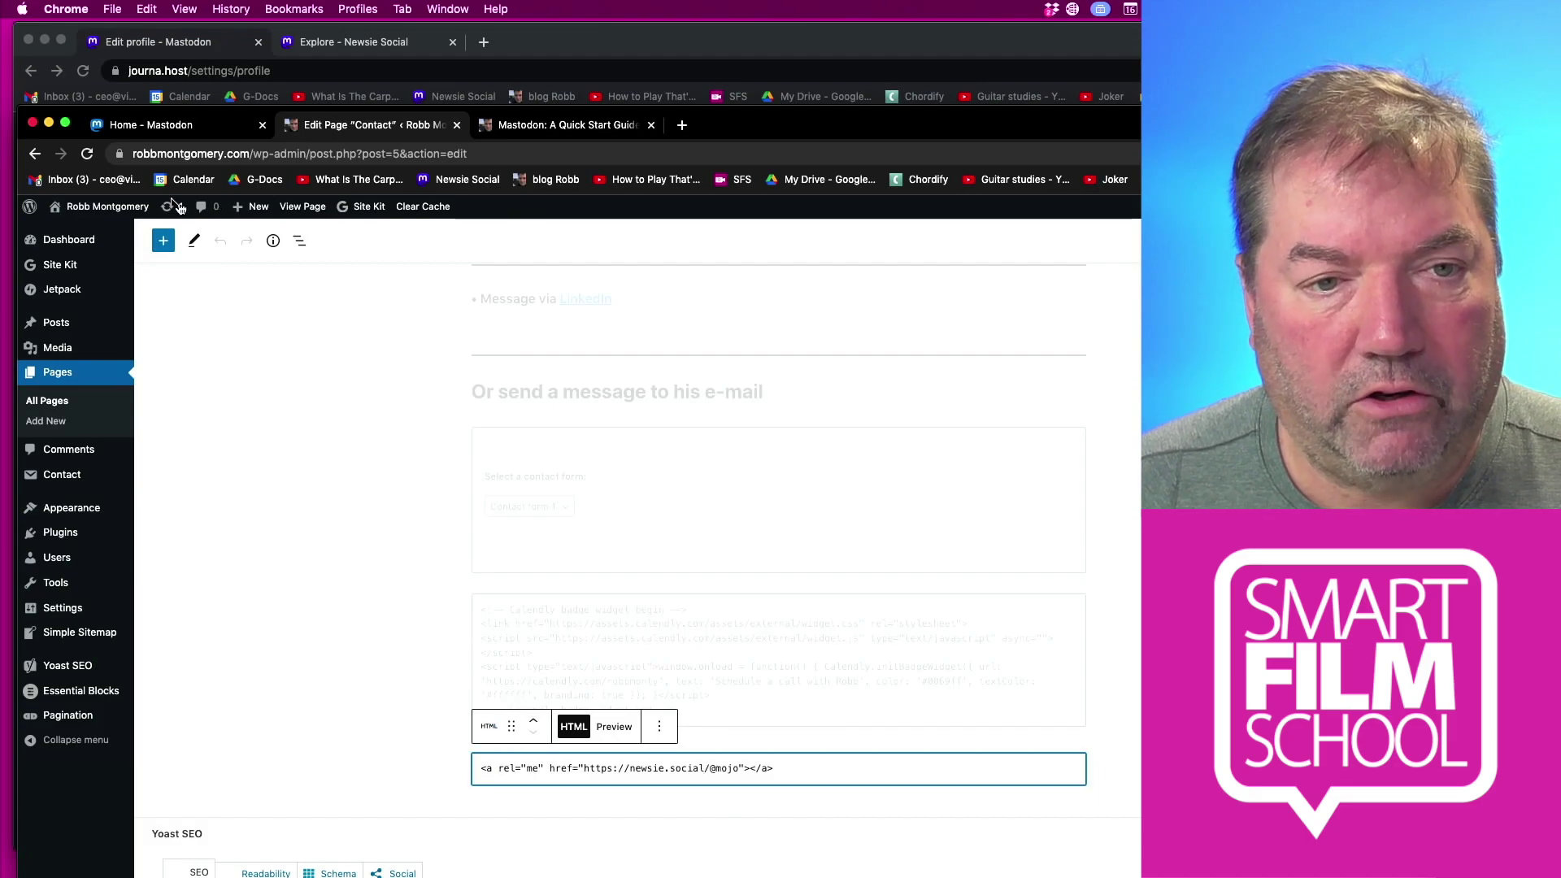
pyautogui.click(162, 240)
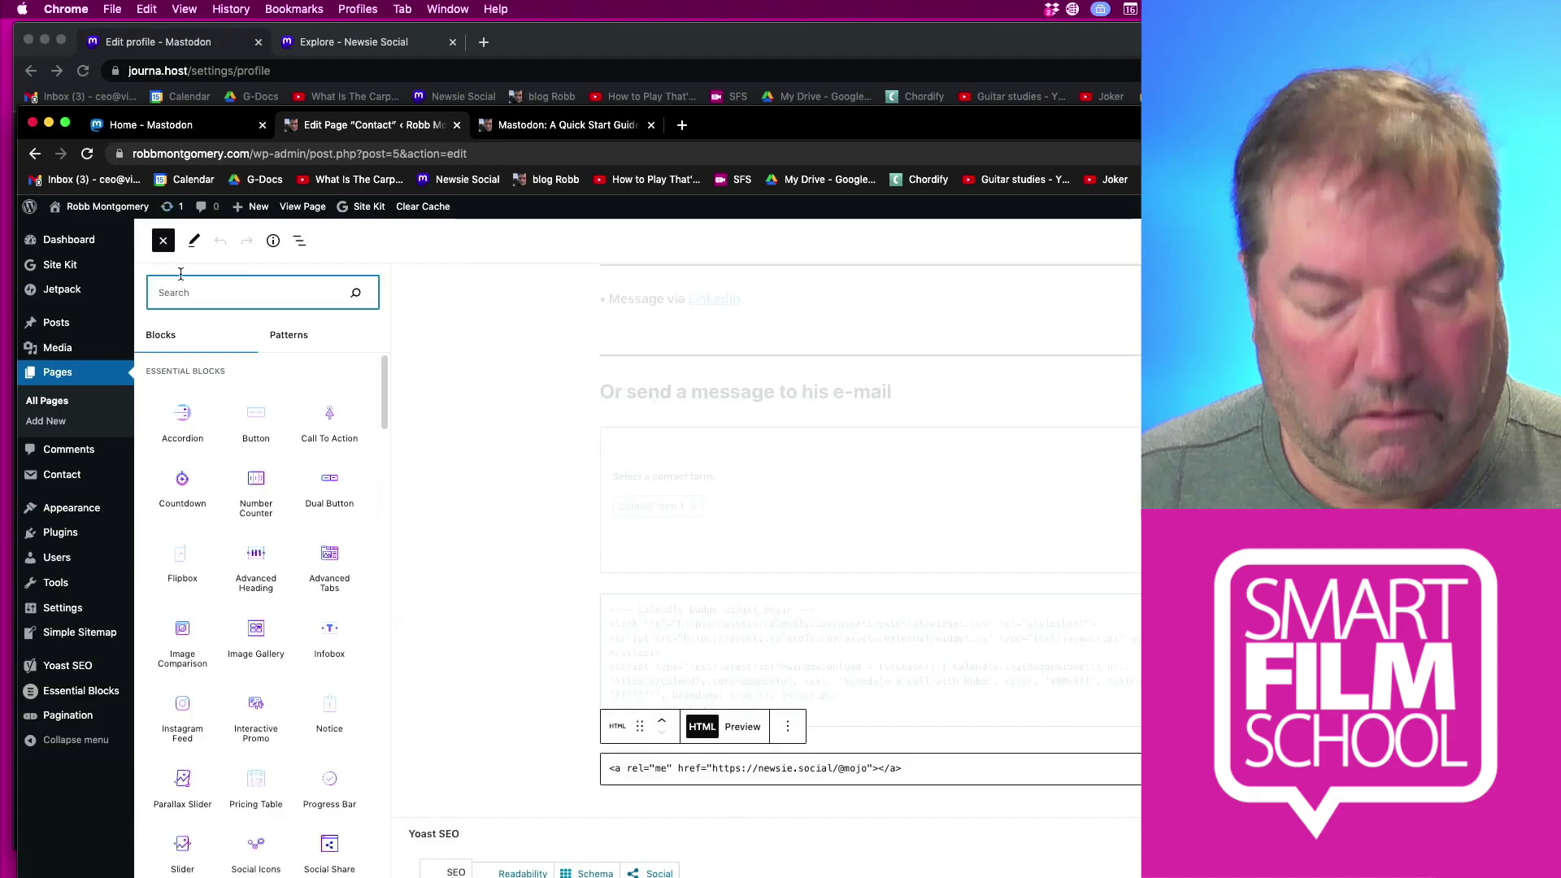
pyautogui.write('html')
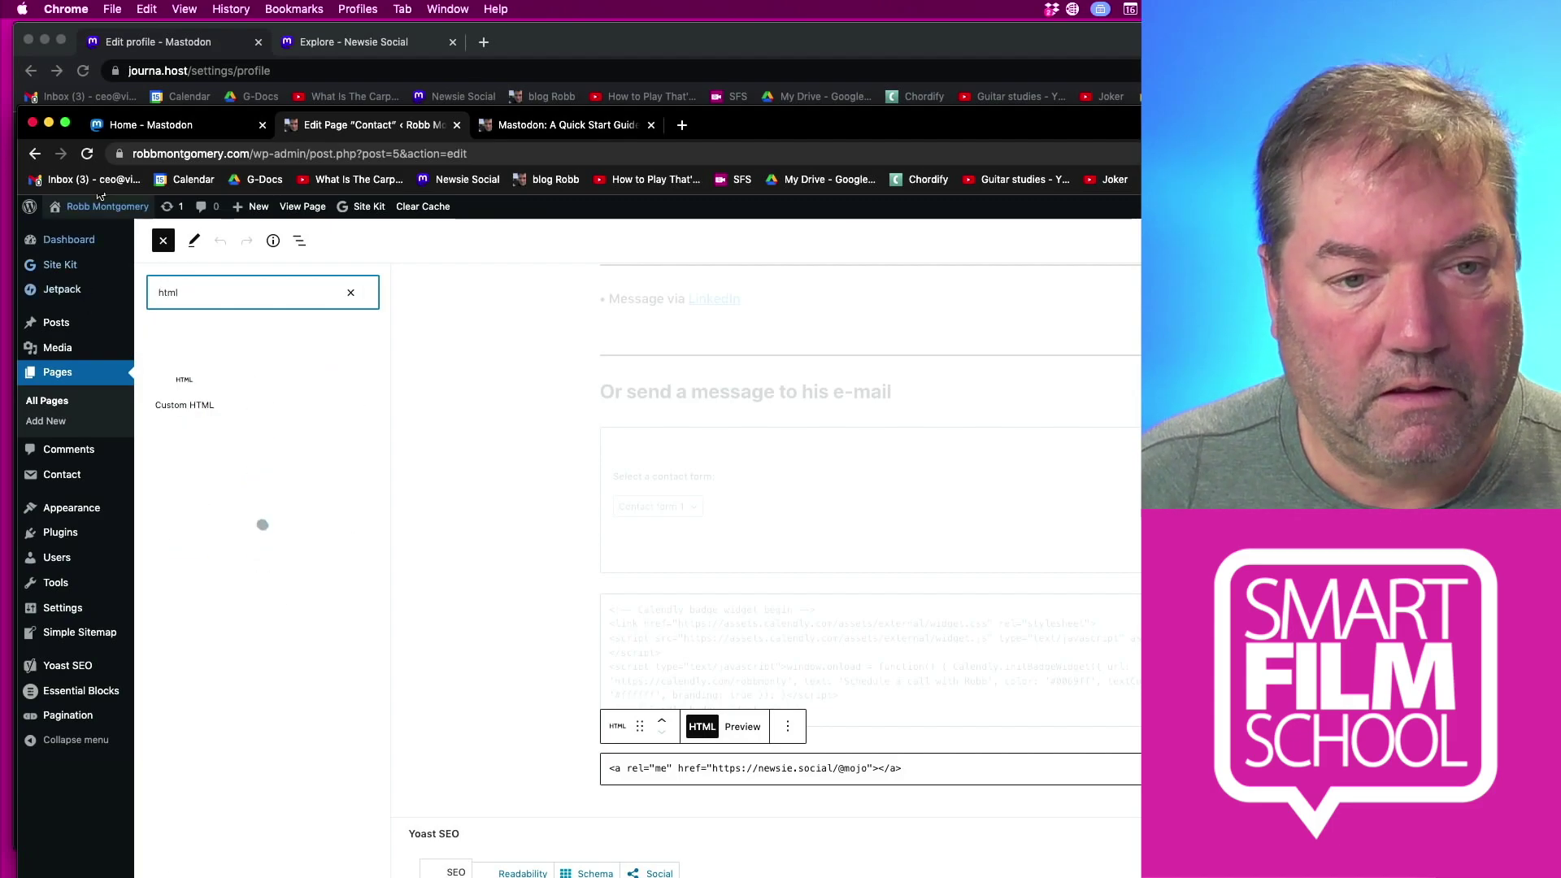
pyautogui.click(194, 407)
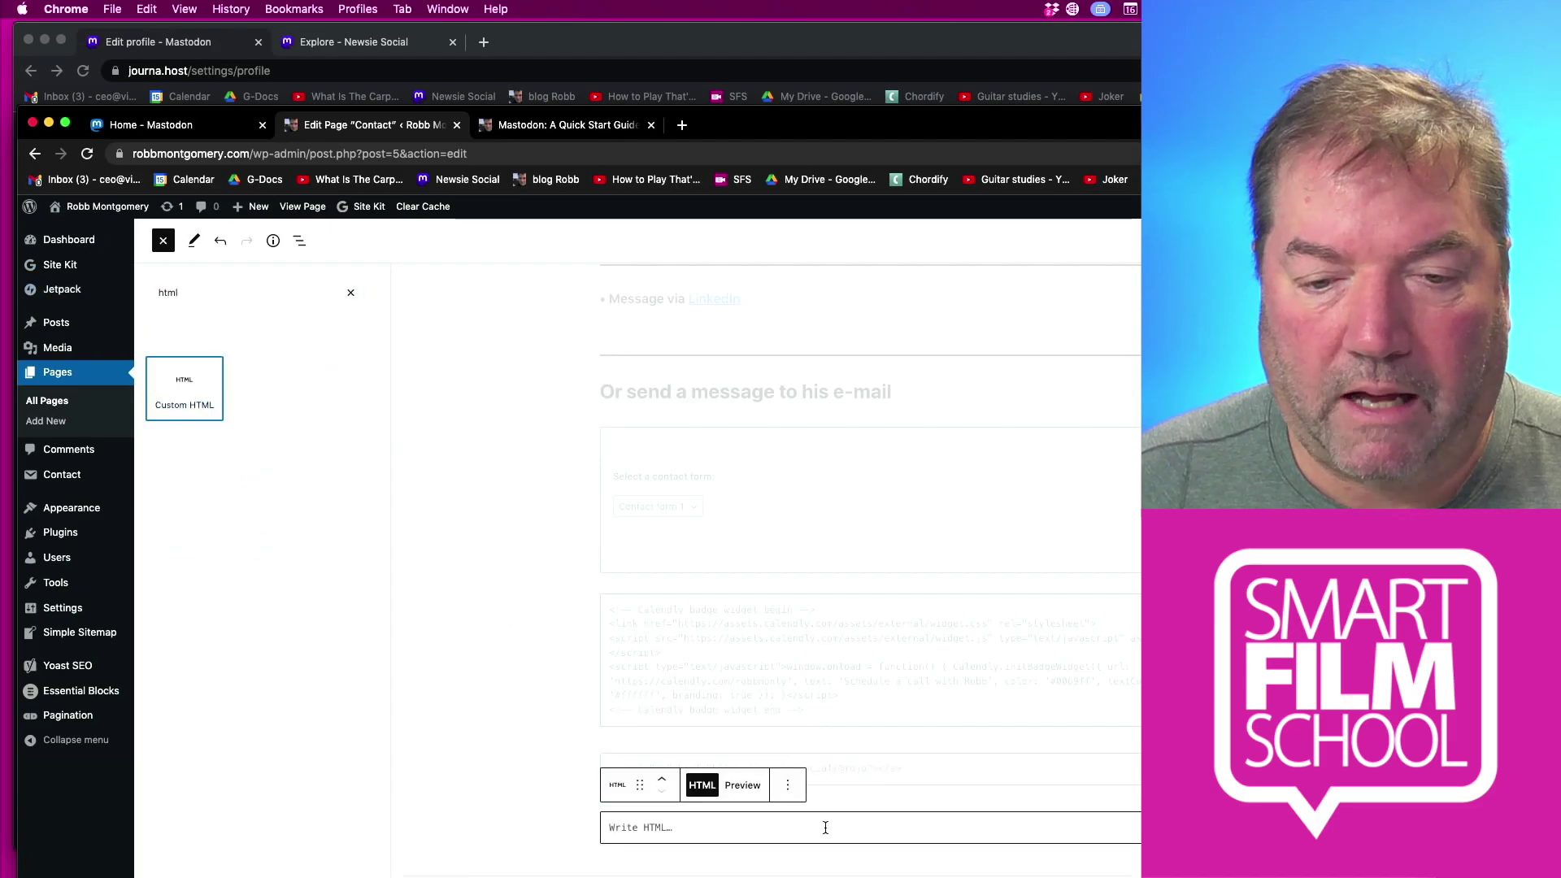
pyautogui.click(656, 826)
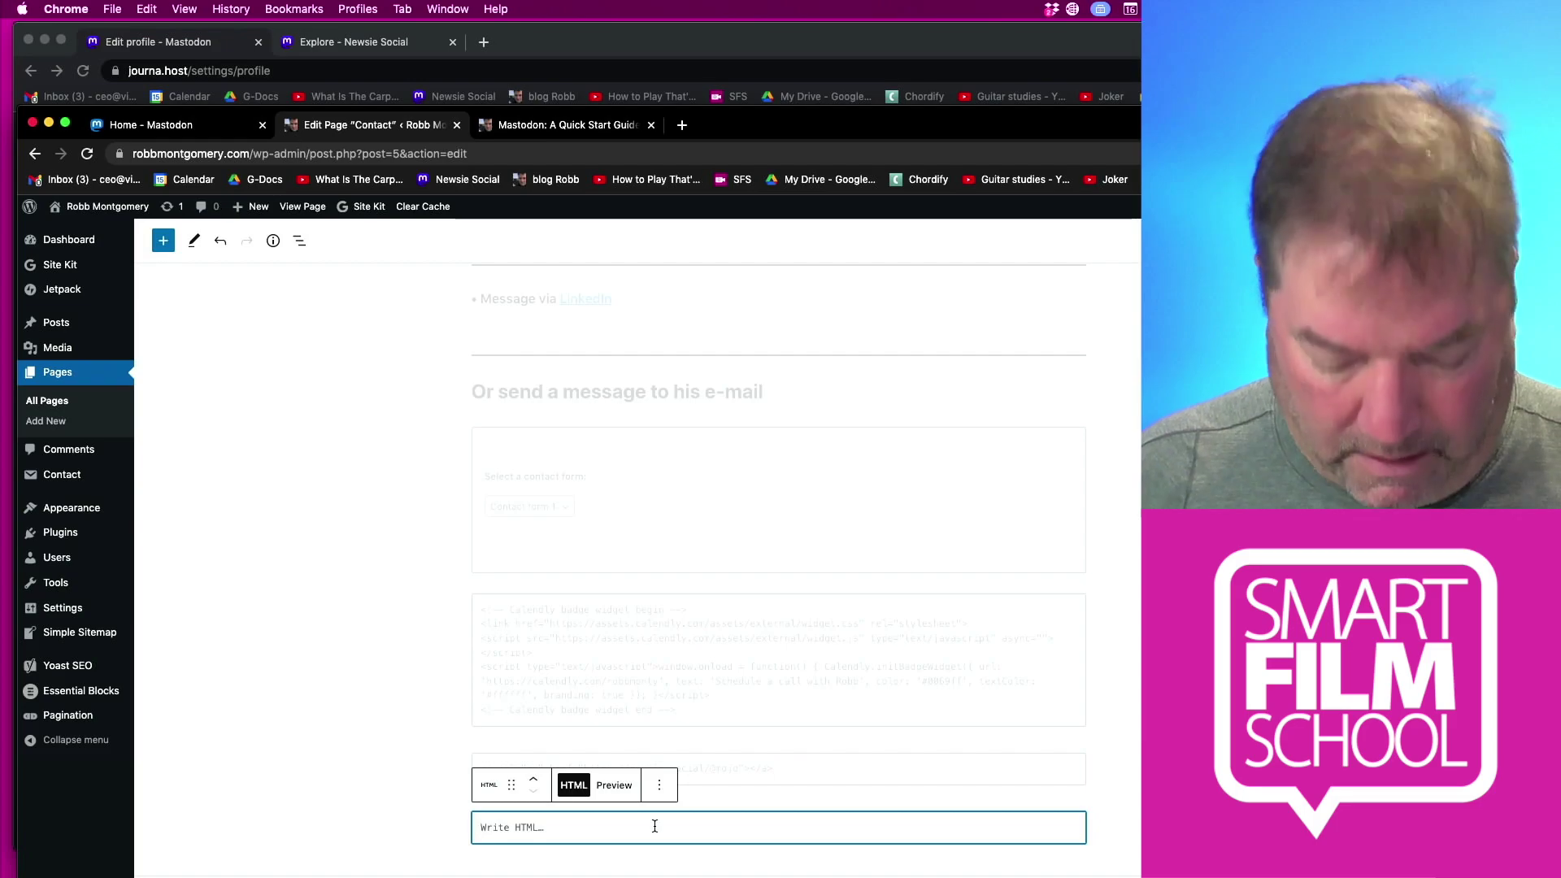
pyautogui.write('<a rel="me" href="https://journa.host/@mojo">Mastodon</a>')
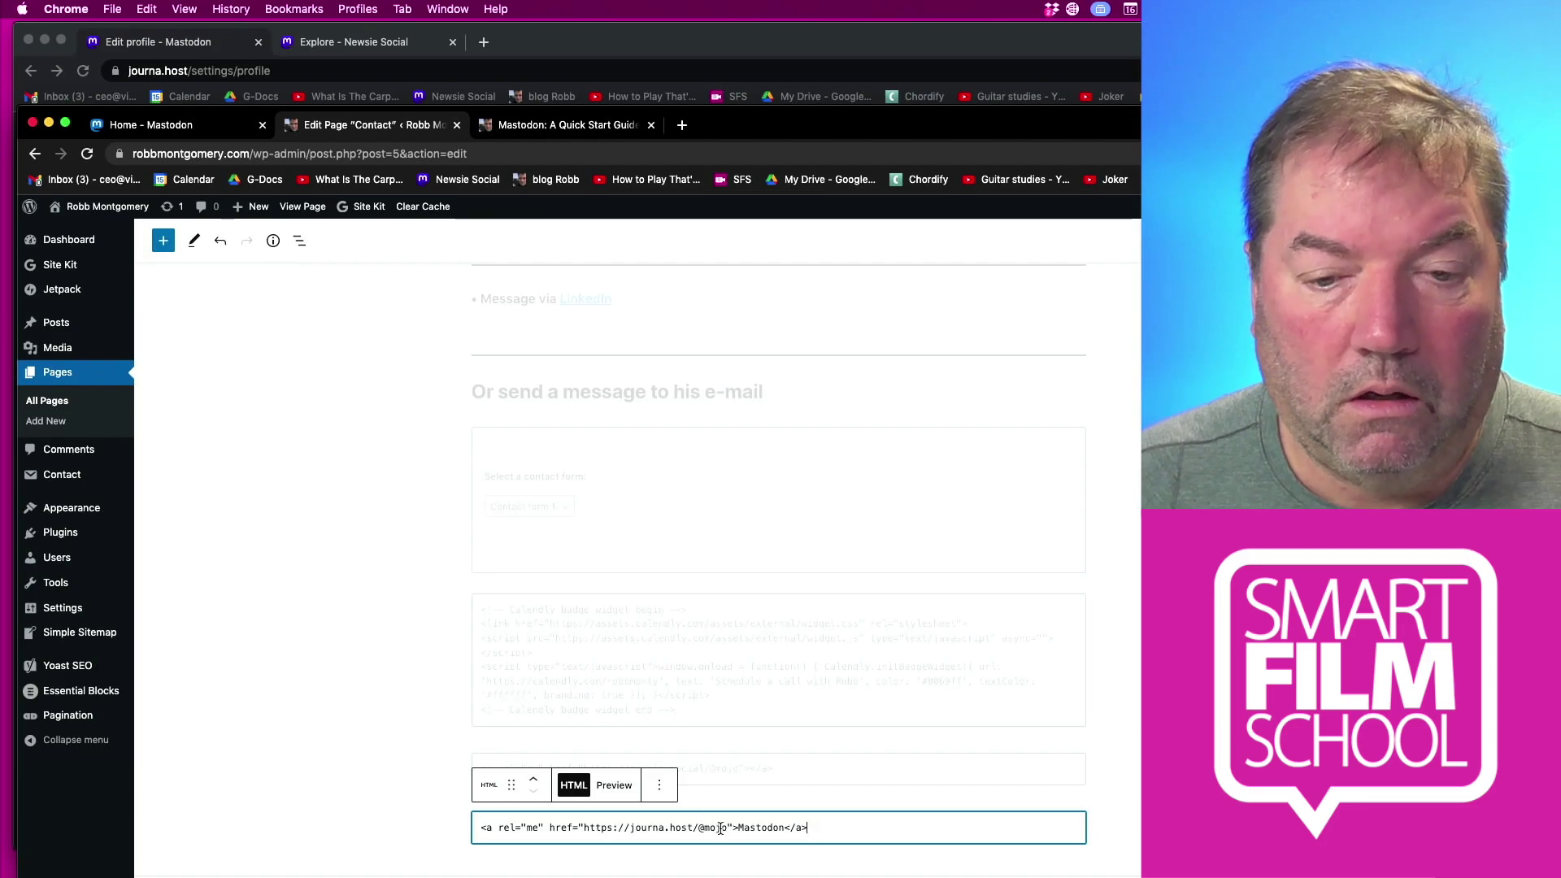
# Change the link text to 'Follow me on Mastodon' and preview how it renders
pyautogui.moveTo(786, 828); pyautogui.dragTo(761, 829)
pyautogui.click(616, 785)
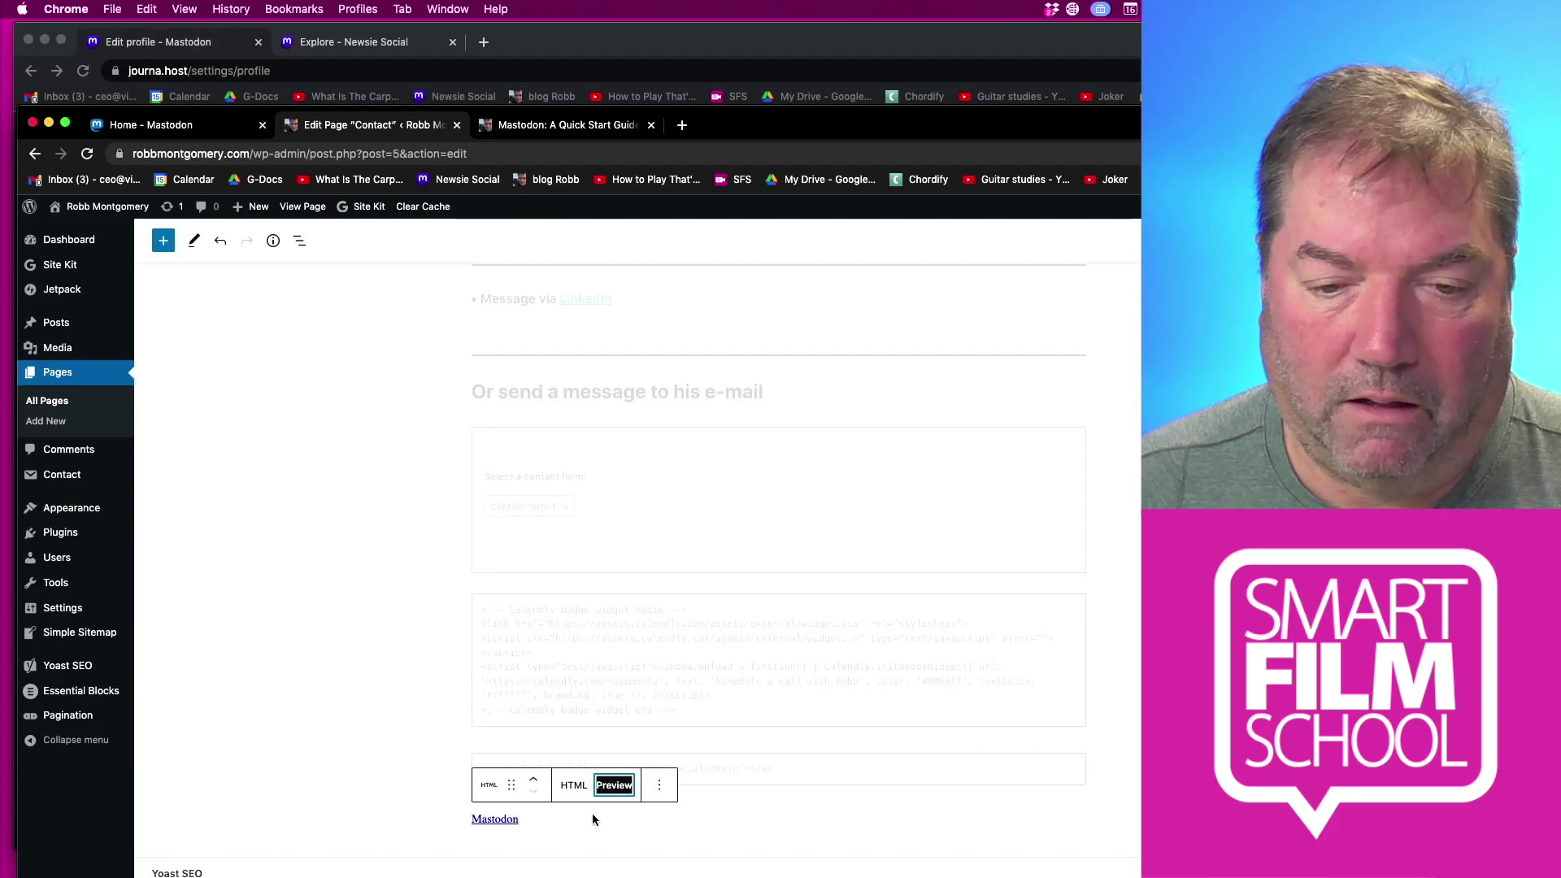
pyautogui.click(573, 785)
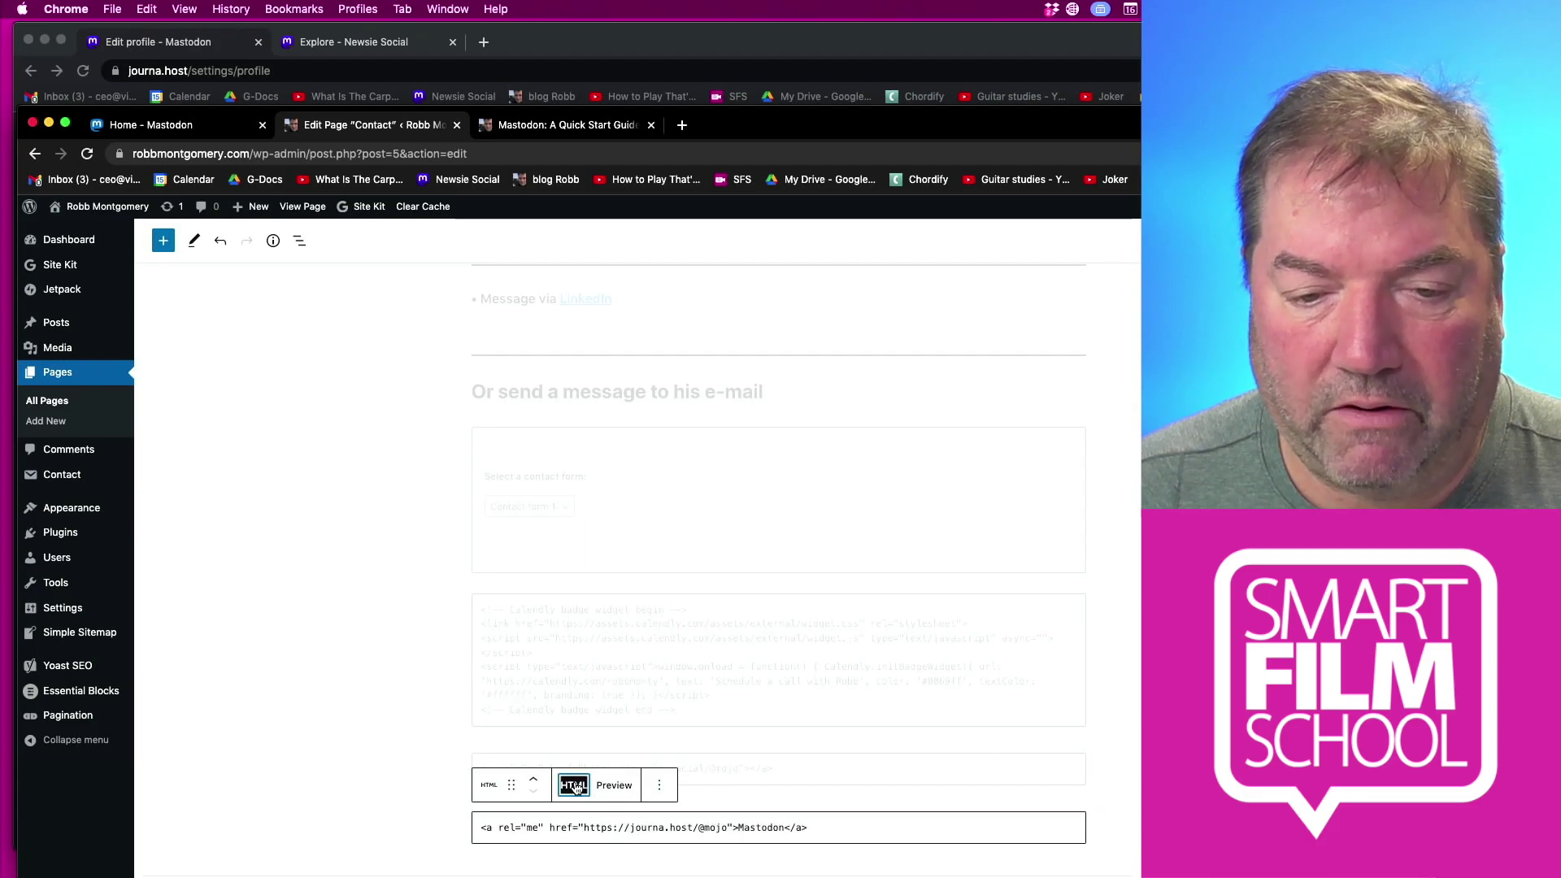
pyautogui.click(739, 828)
pyautogui.write('Foll')
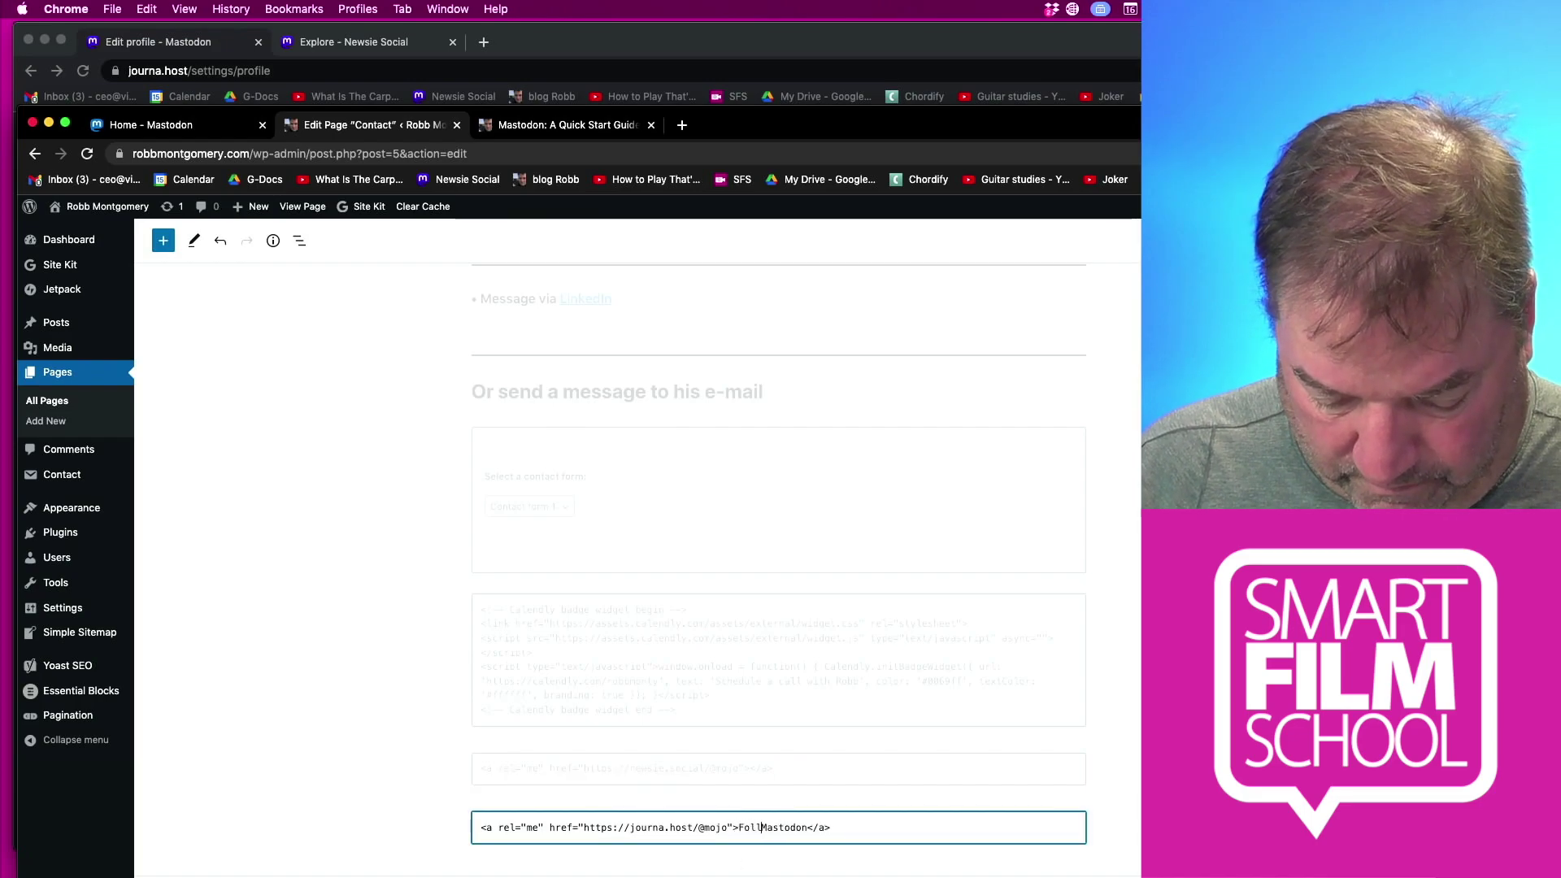
pyautogui.write('ow me on')
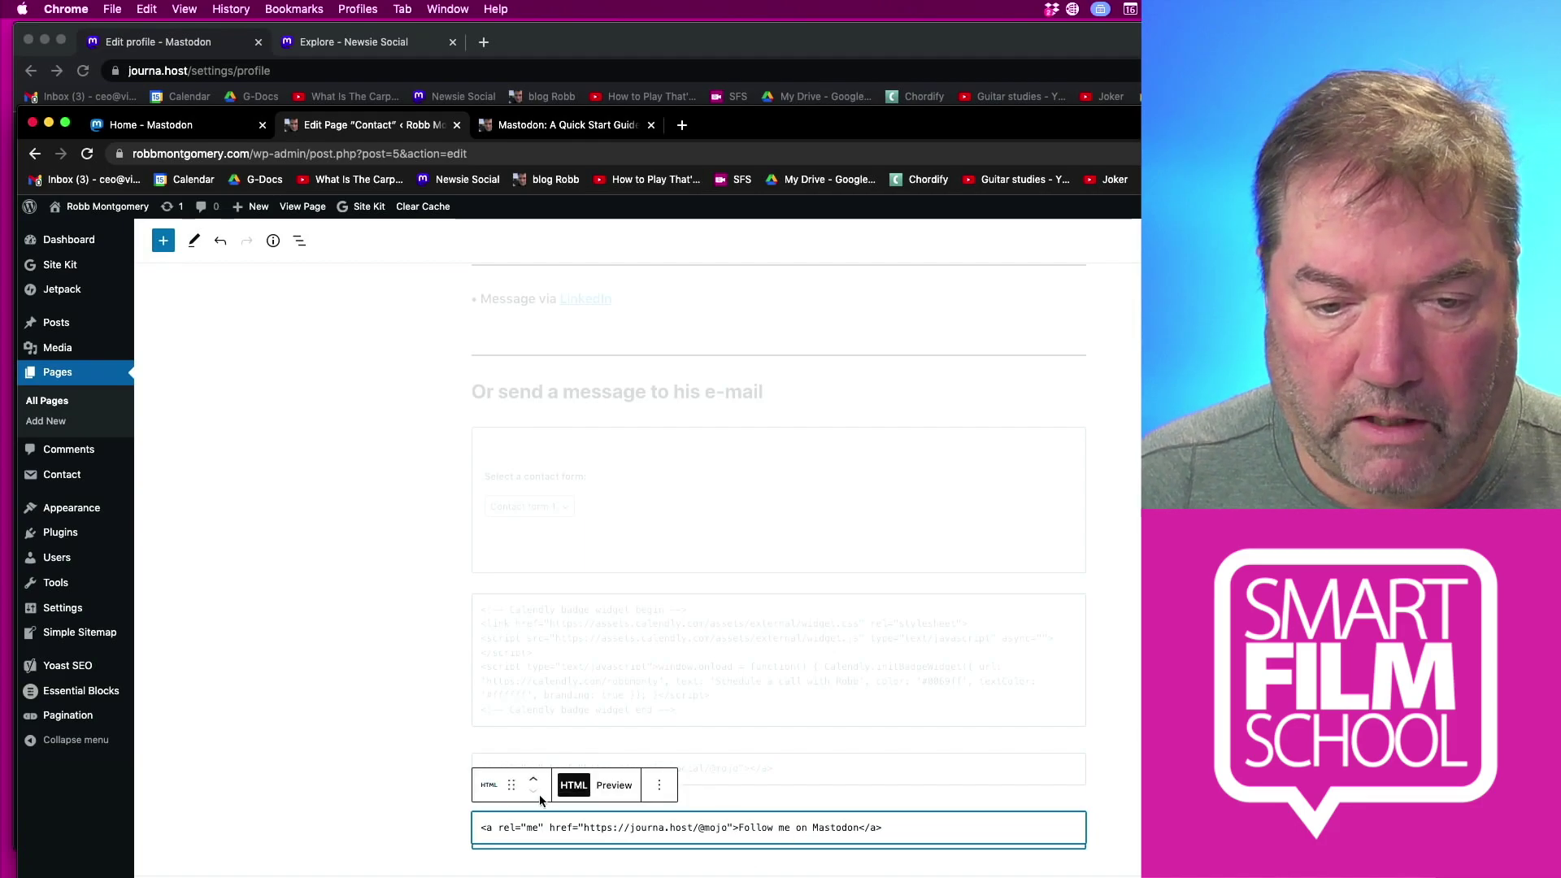
pyautogui.click(616, 786)
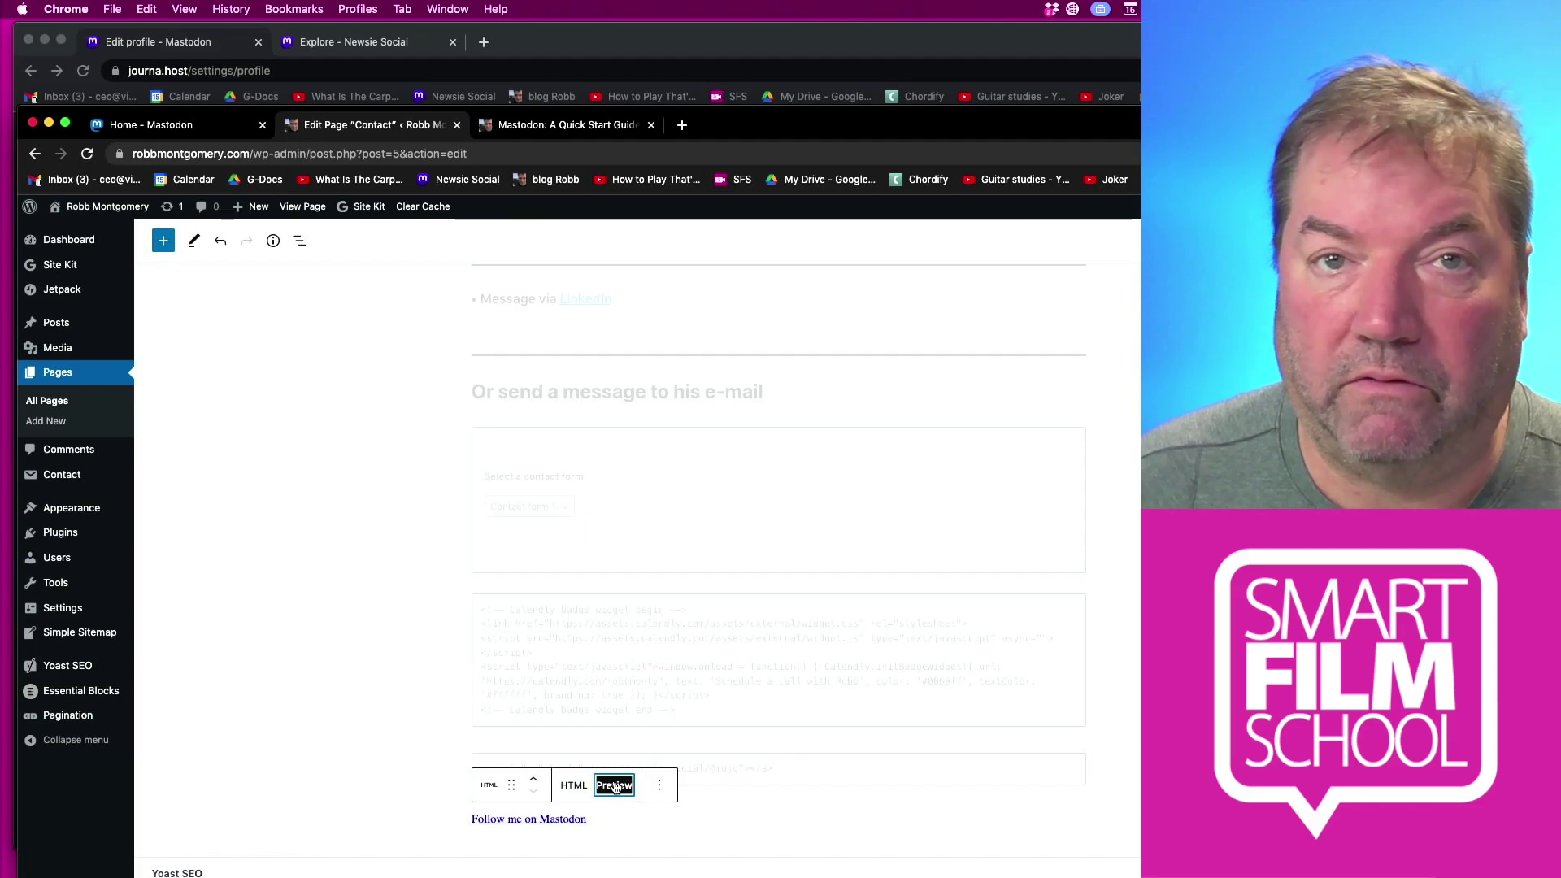
# Delete the link's visible text so the rel=me link is hidden, and preview the result
pyautogui.click(573, 786)
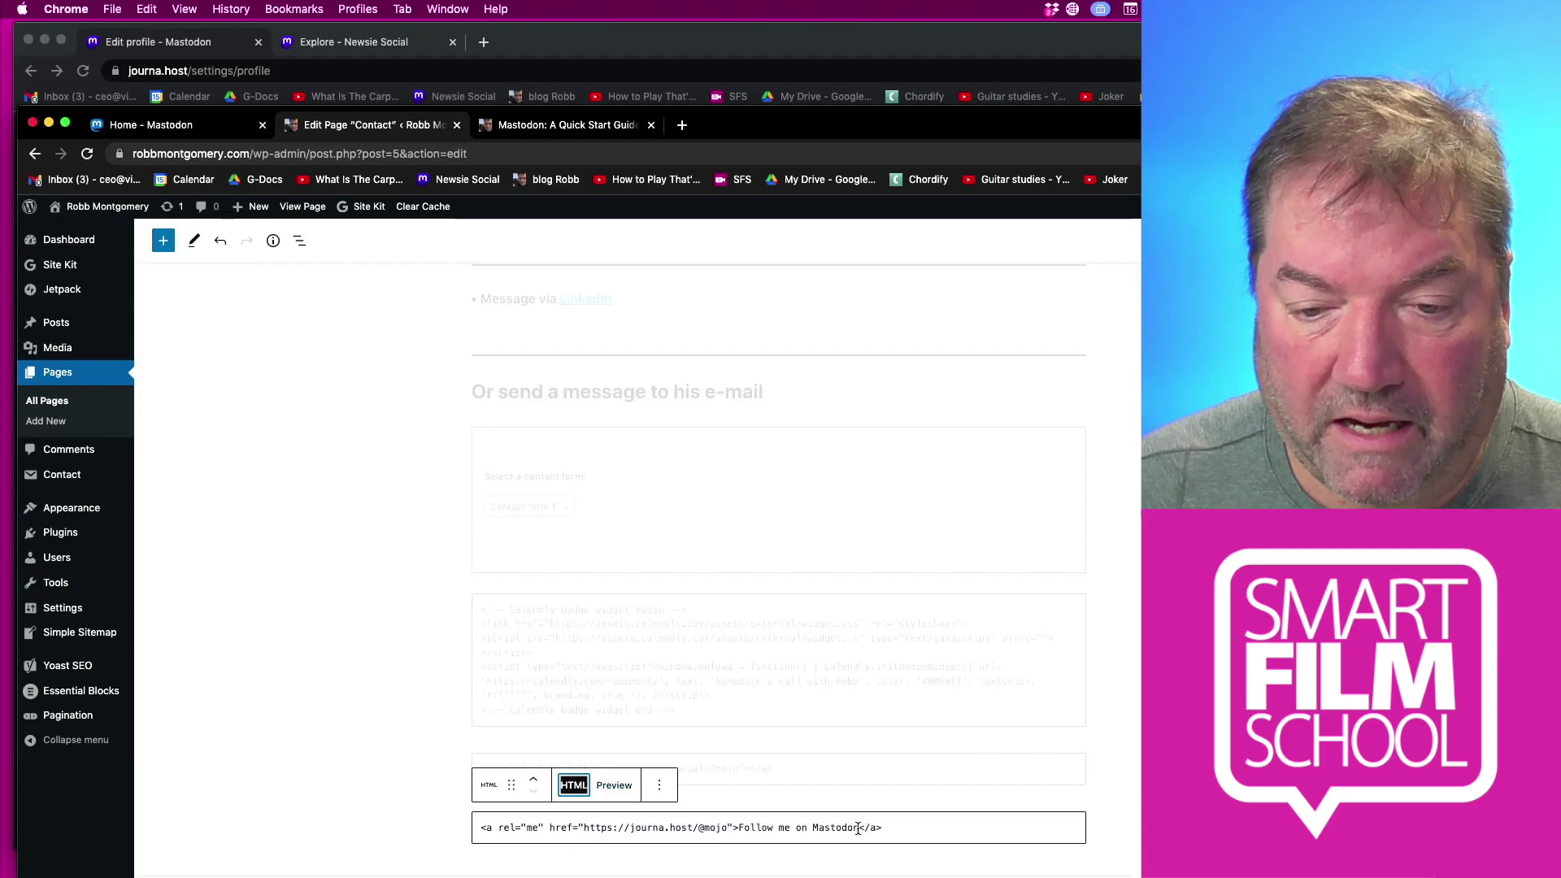
pyautogui.moveTo(859, 828); pyautogui.dragTo(740, 828)
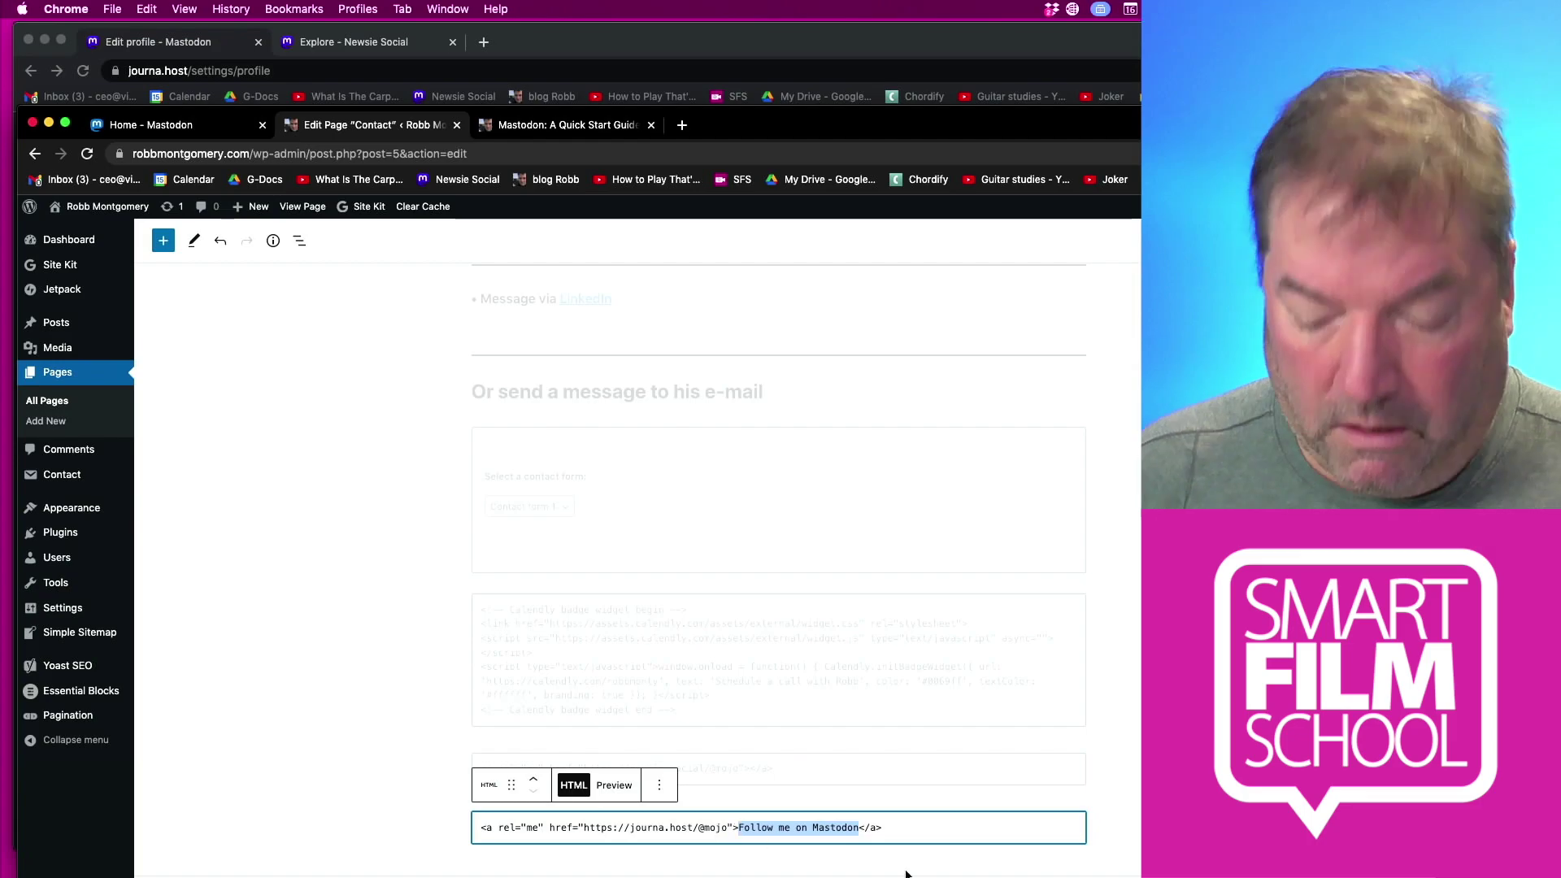
pyautogui.press('BackSpace')
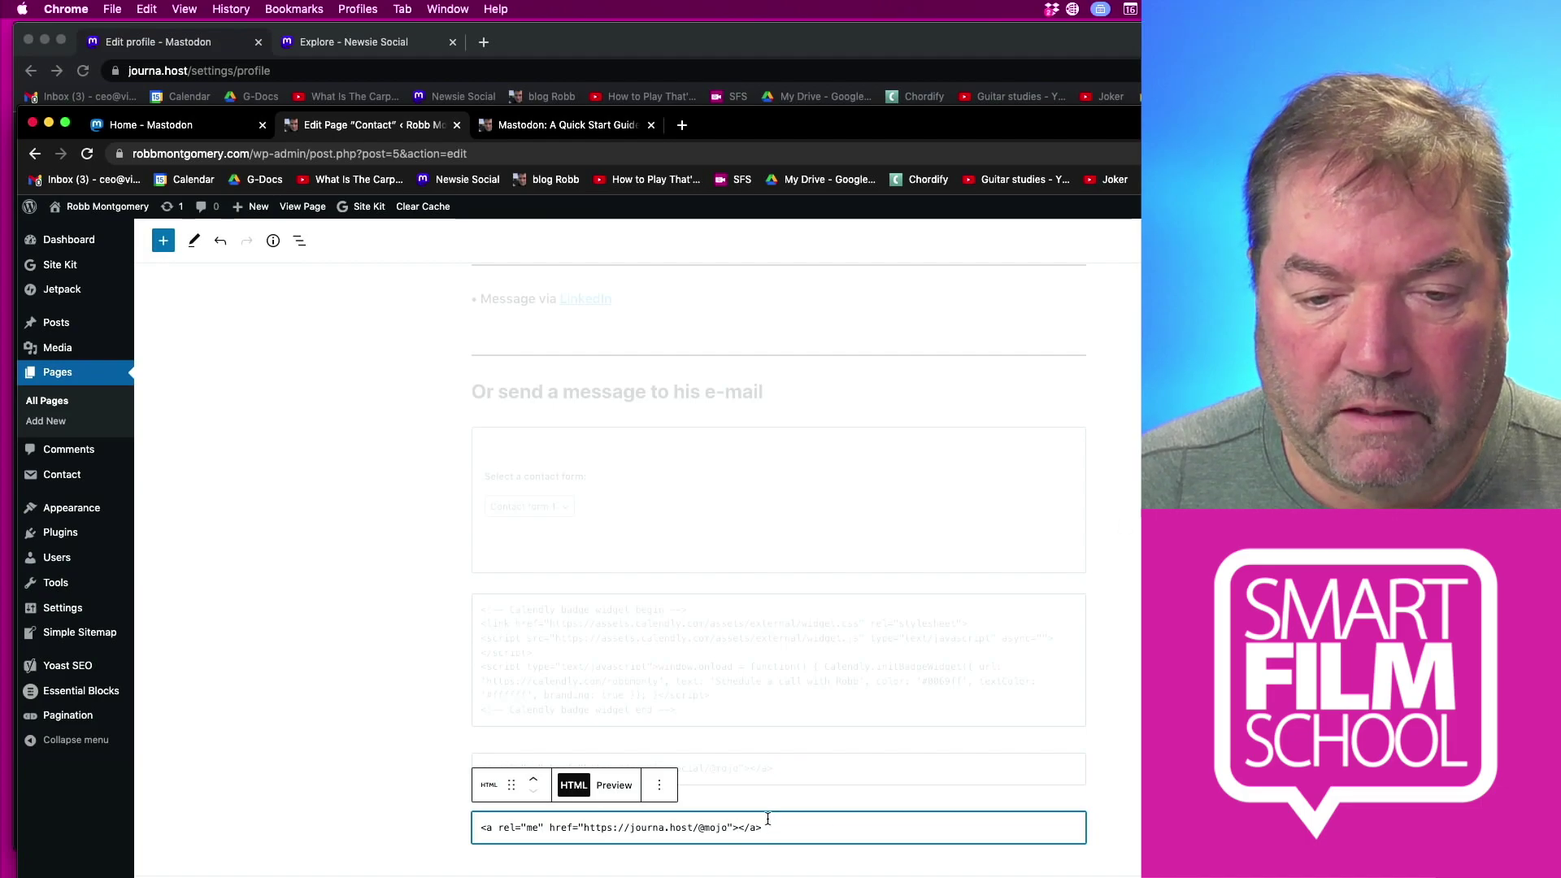
pyautogui.click(614, 785)
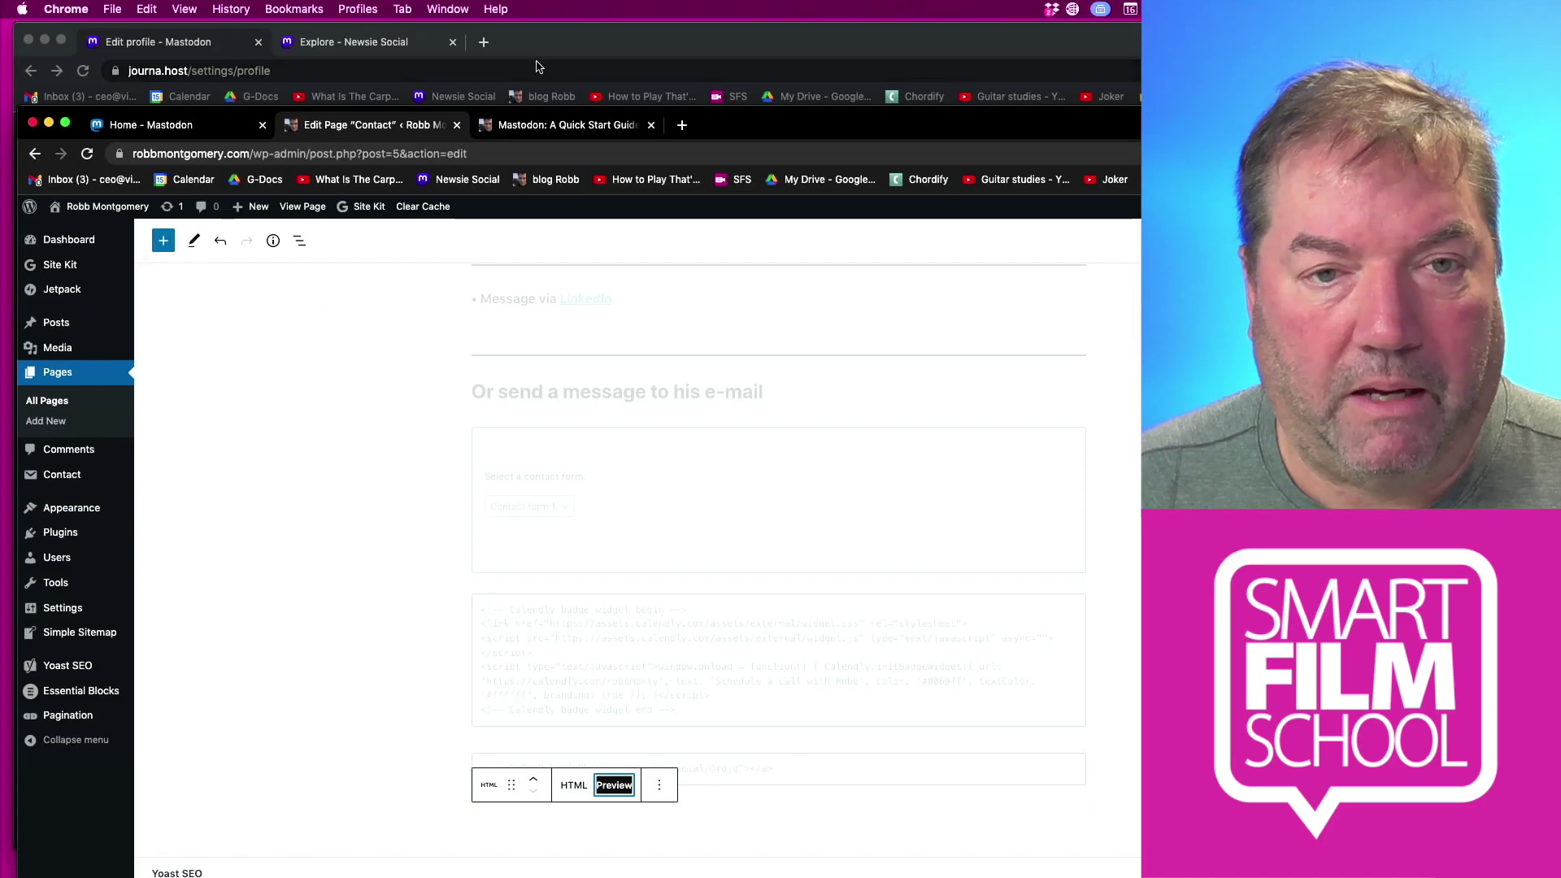
# Save the Mastodon profile with its Contact link, then open your own journa.host profile page
pyautogui.click(691, 44)
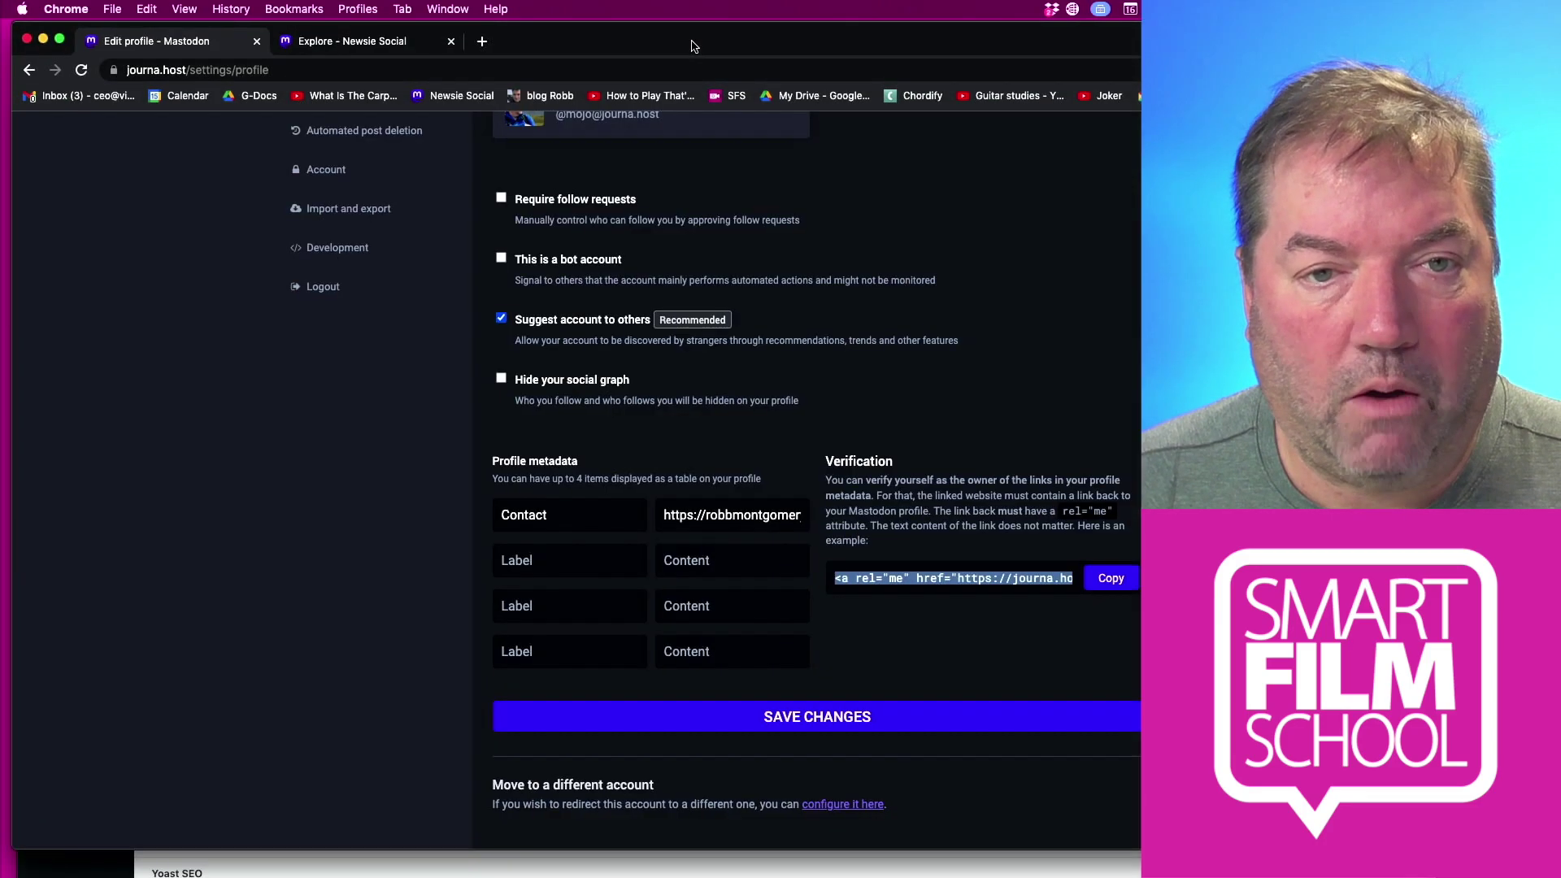
pyautogui.click(811, 721)
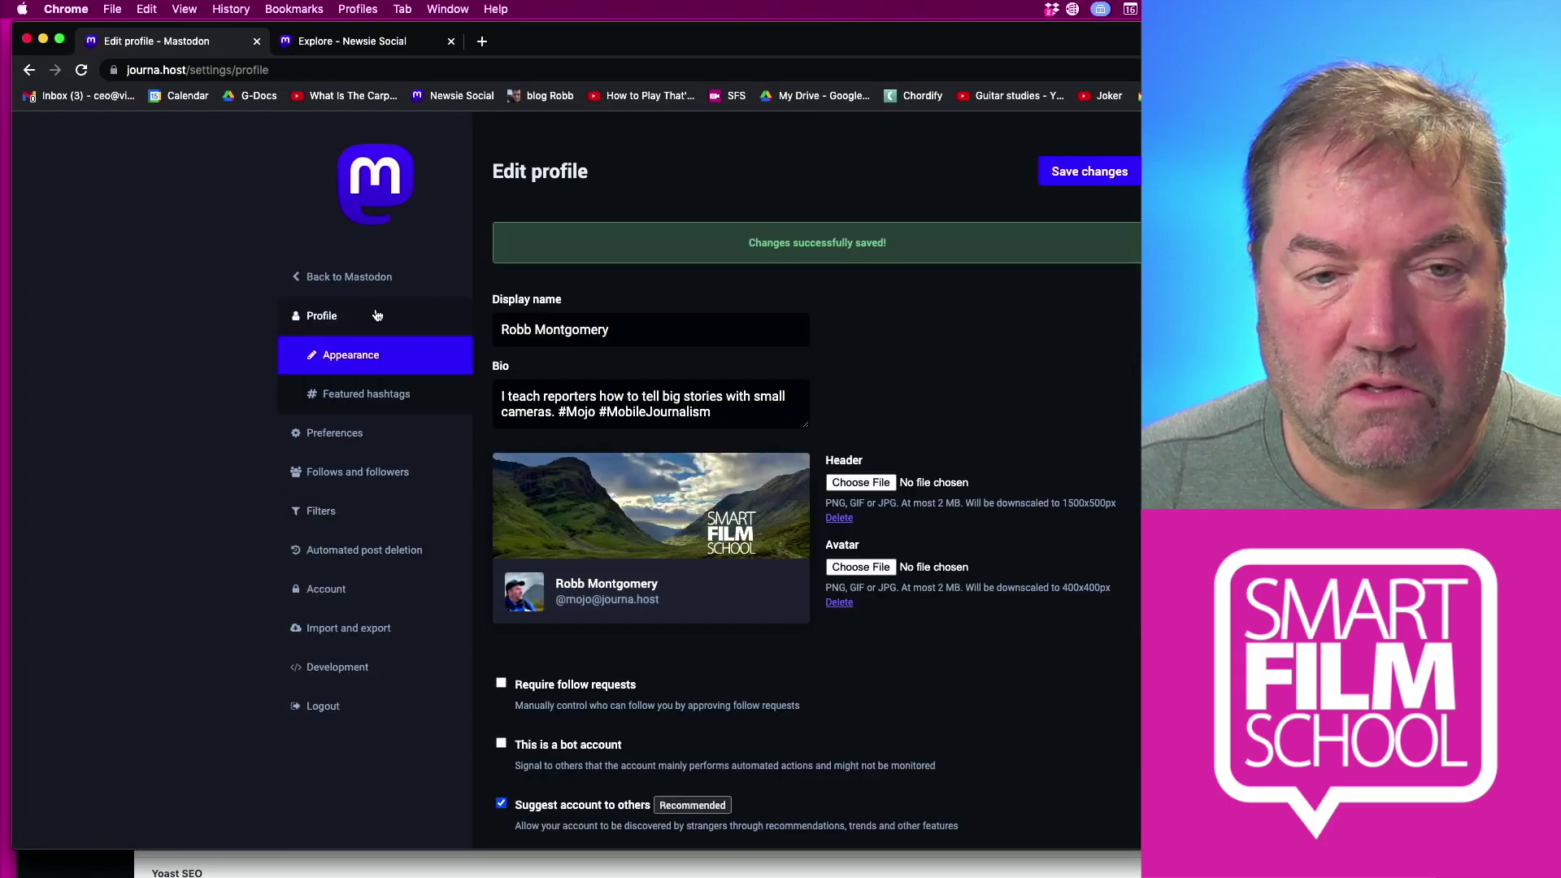
pyautogui.click(355, 277)
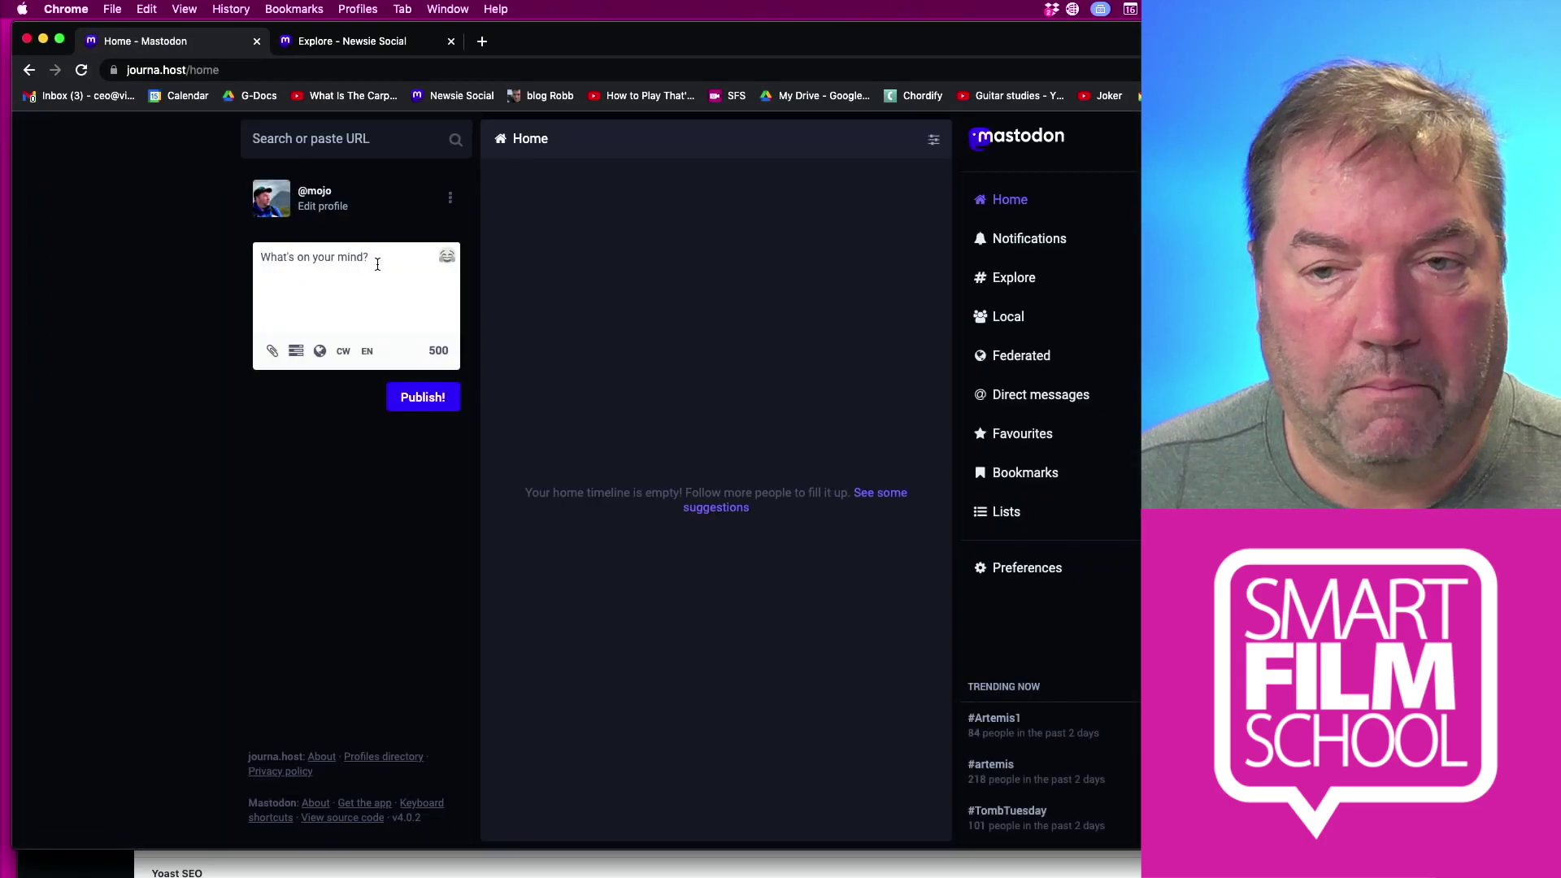
pyautogui.click(273, 203)
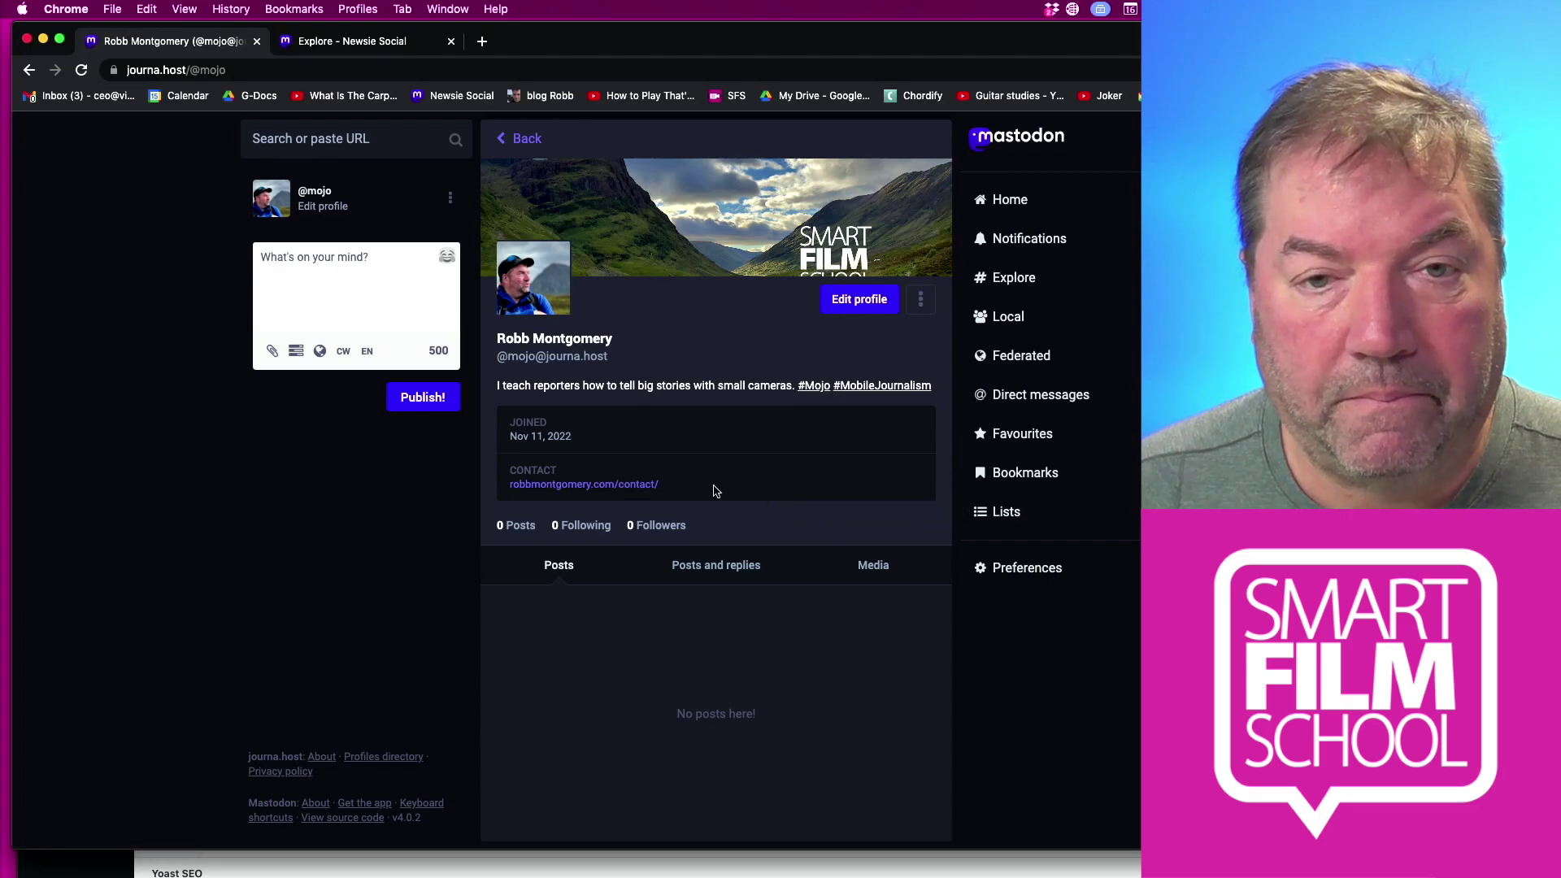
# In a private window, open the newsie.social introductions post, its author's profile, then the verified PressCheck link
pyautogui.press('super+shift+n')
pyautogui.write('newsie.social')
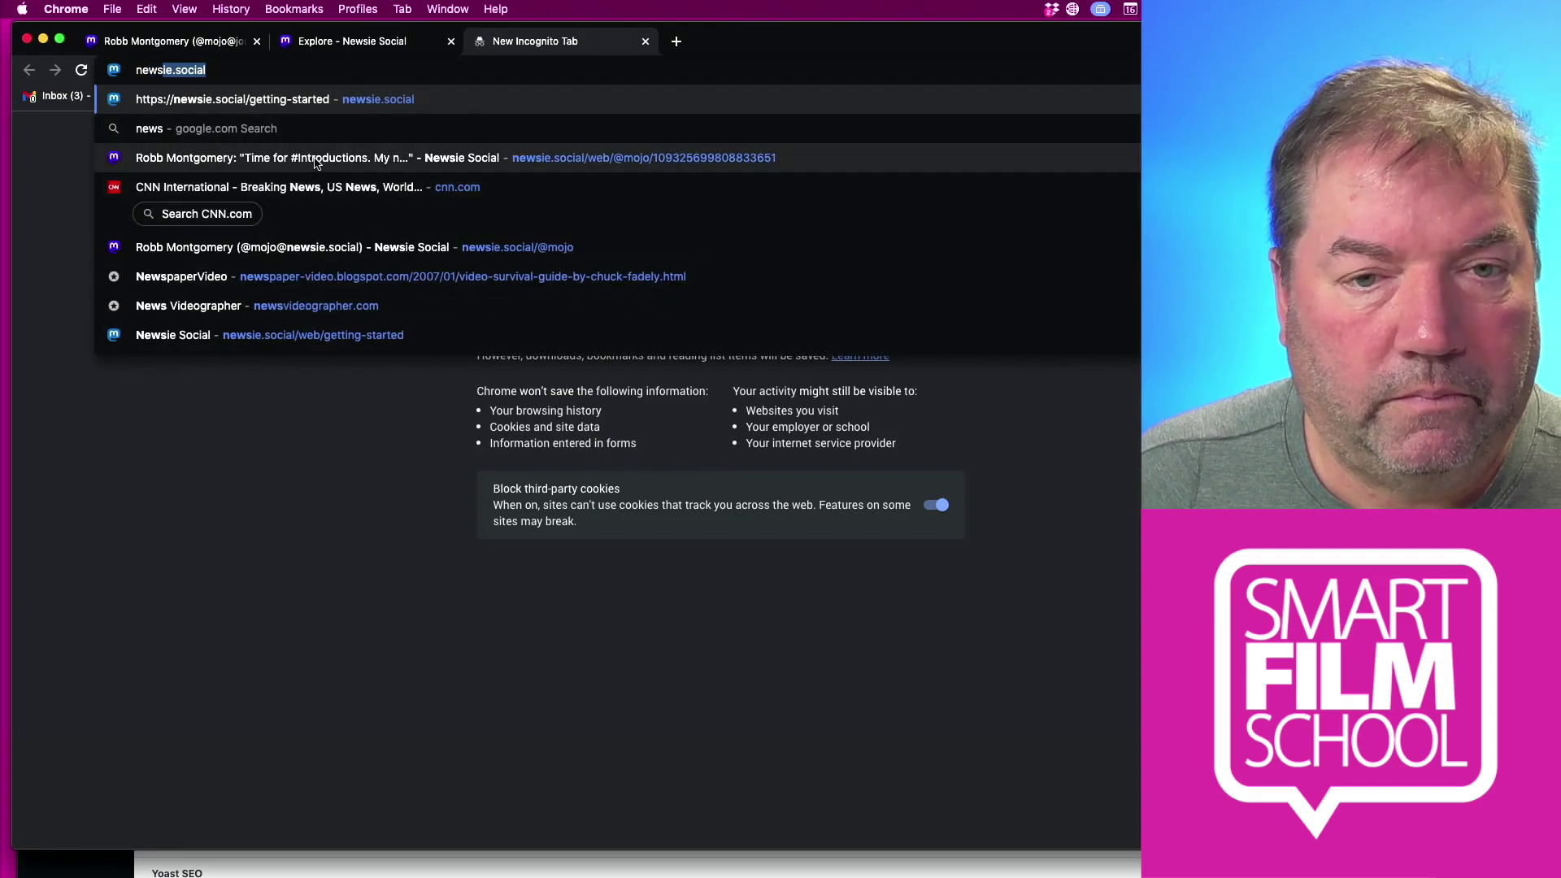
pyautogui.click(316, 161)
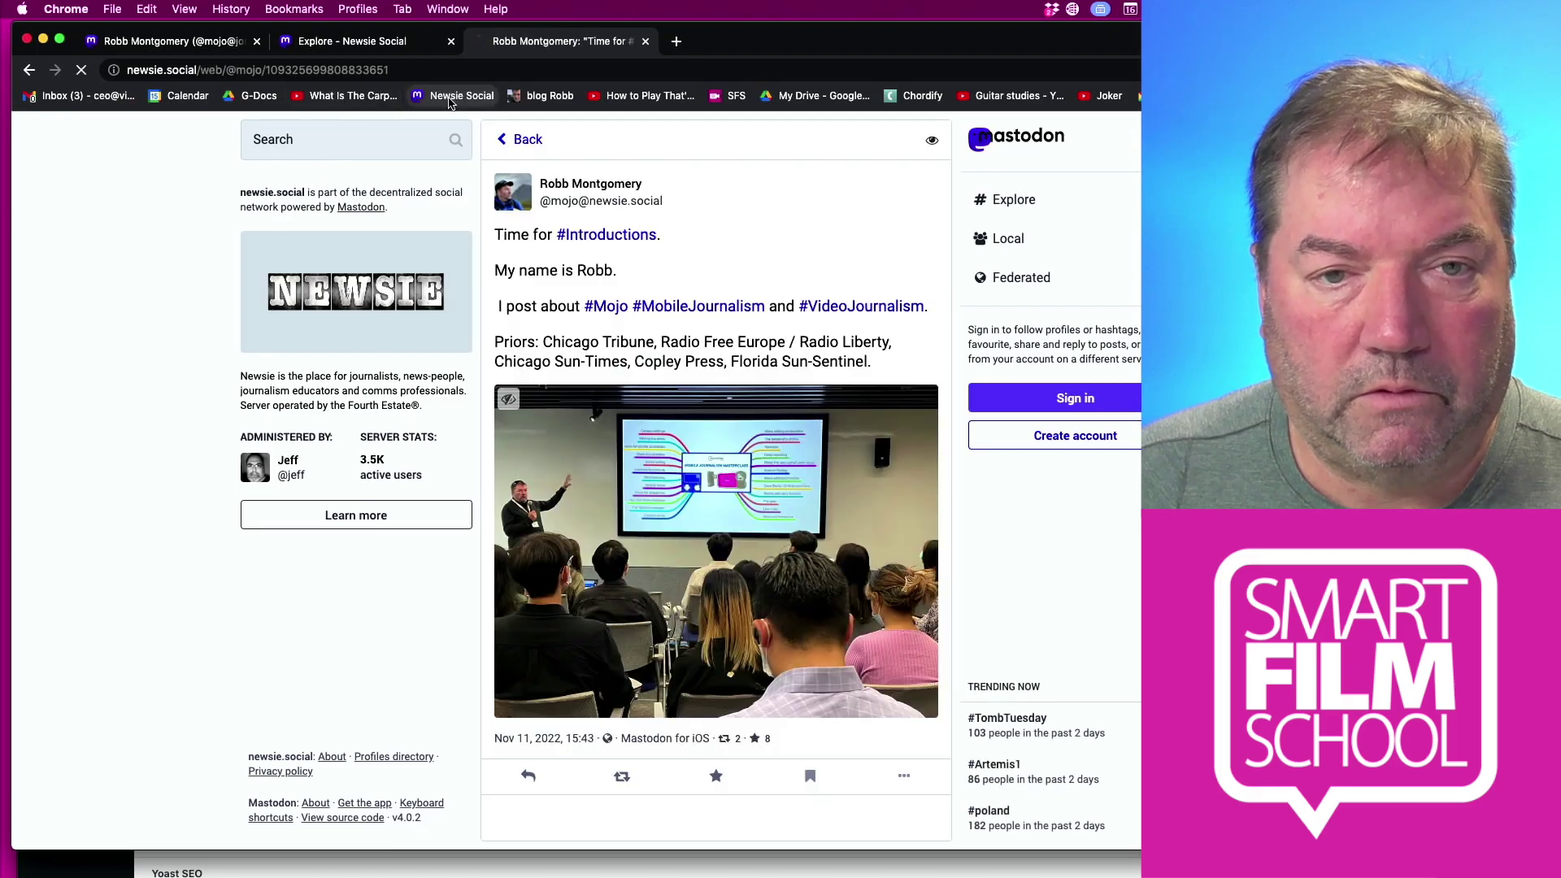
pyautogui.click(519, 193)
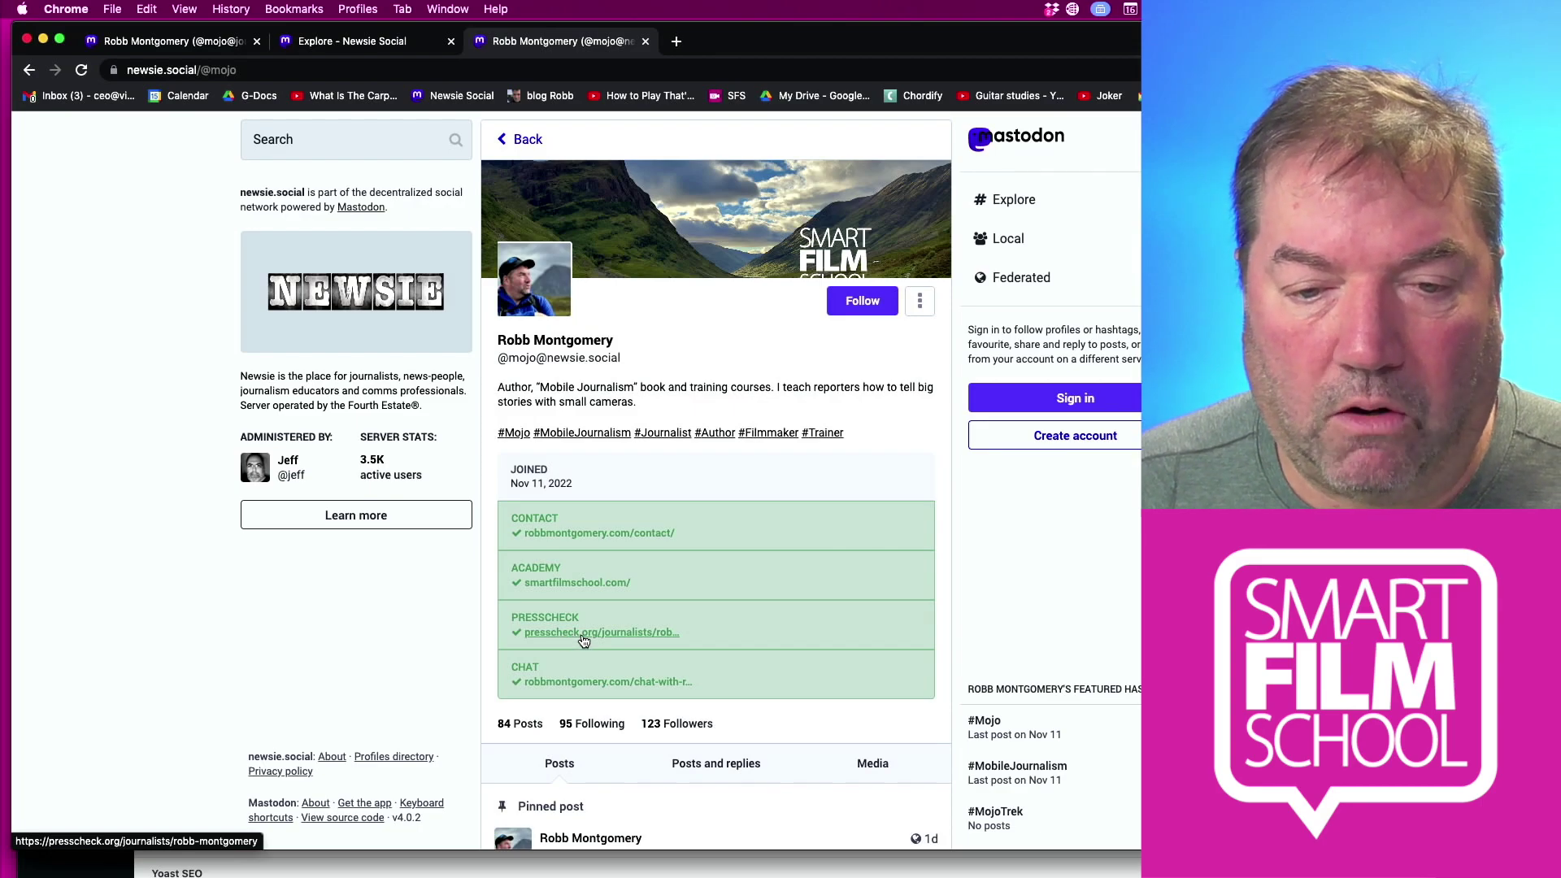
pyautogui.click(584, 639)
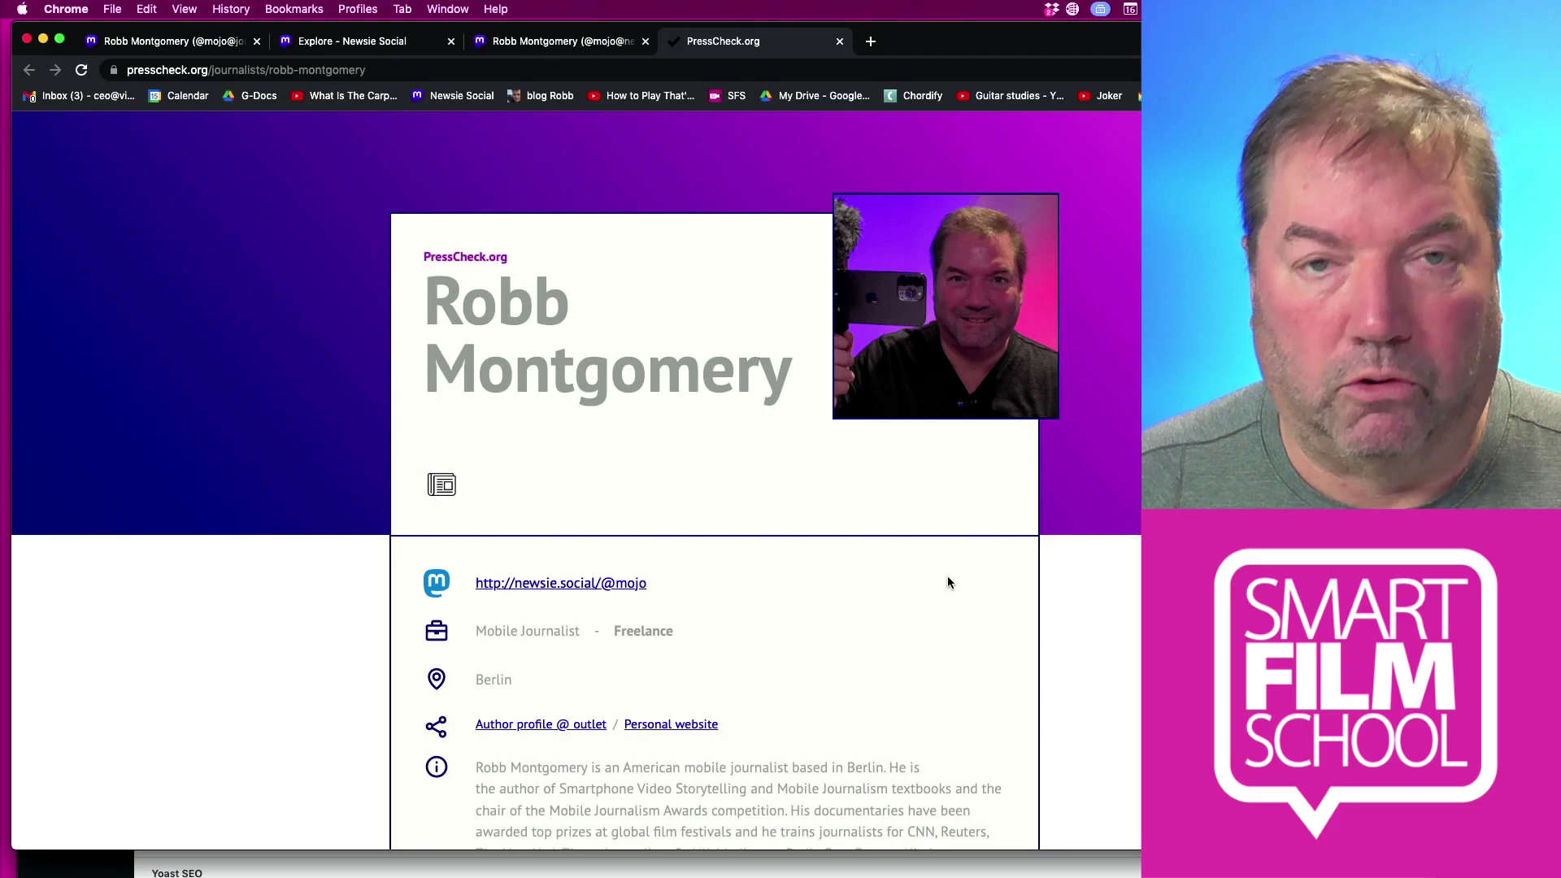
# Browse the Newest additions on the PressCheck.org home page, then return to the newsie.social profile tab
pyautogui.scroll(-3, 948, 575)
pyautogui.scroll(3, 944, 580)
pyautogui.click(461, 251)
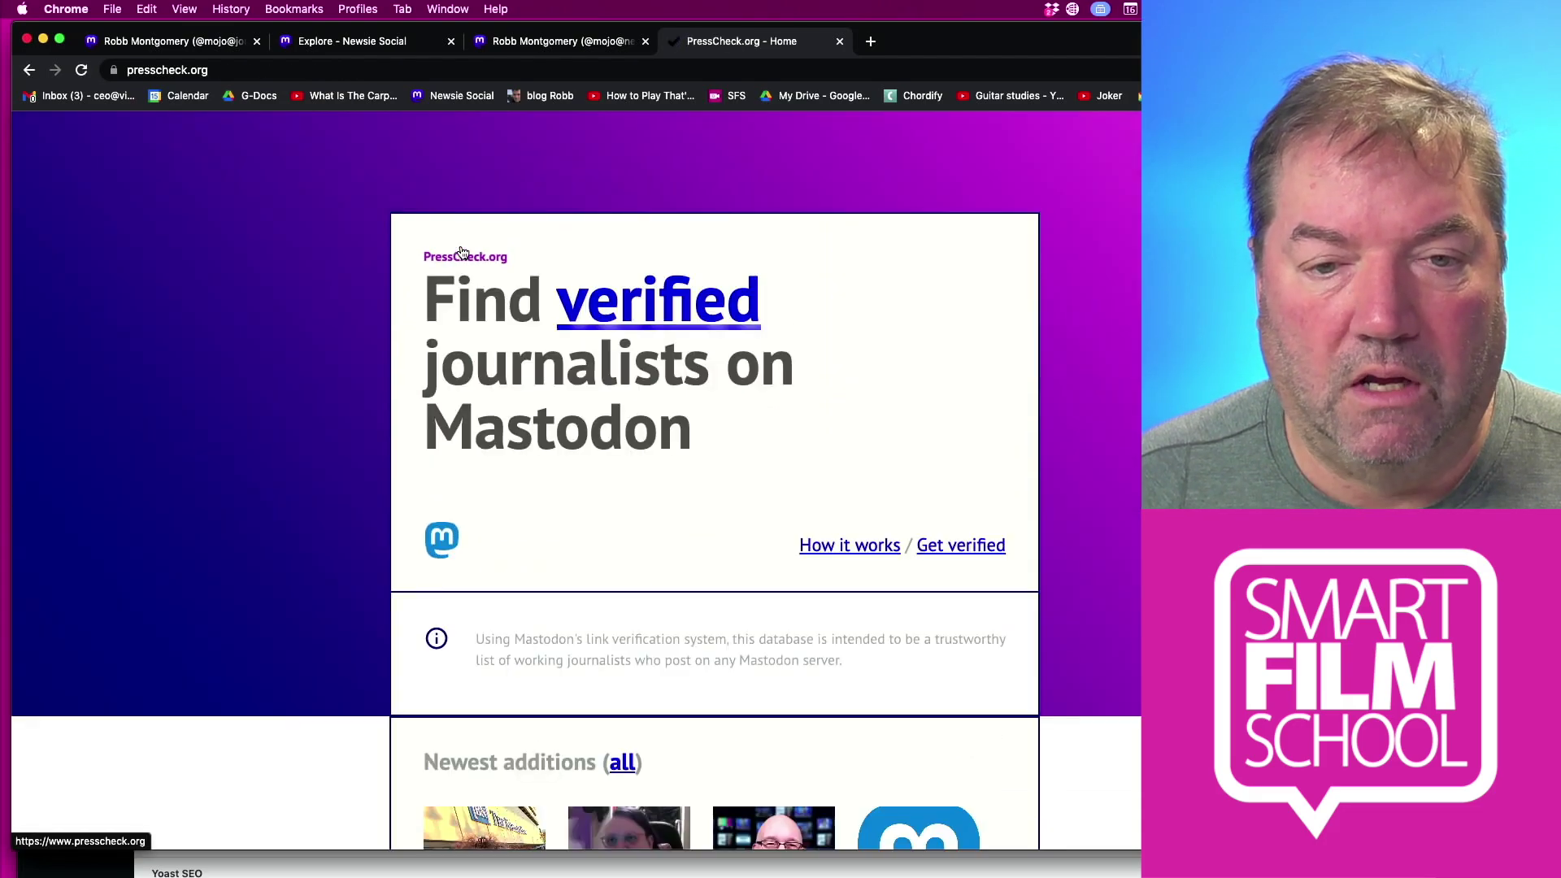
pyautogui.scroll(-6, 1062, 495)
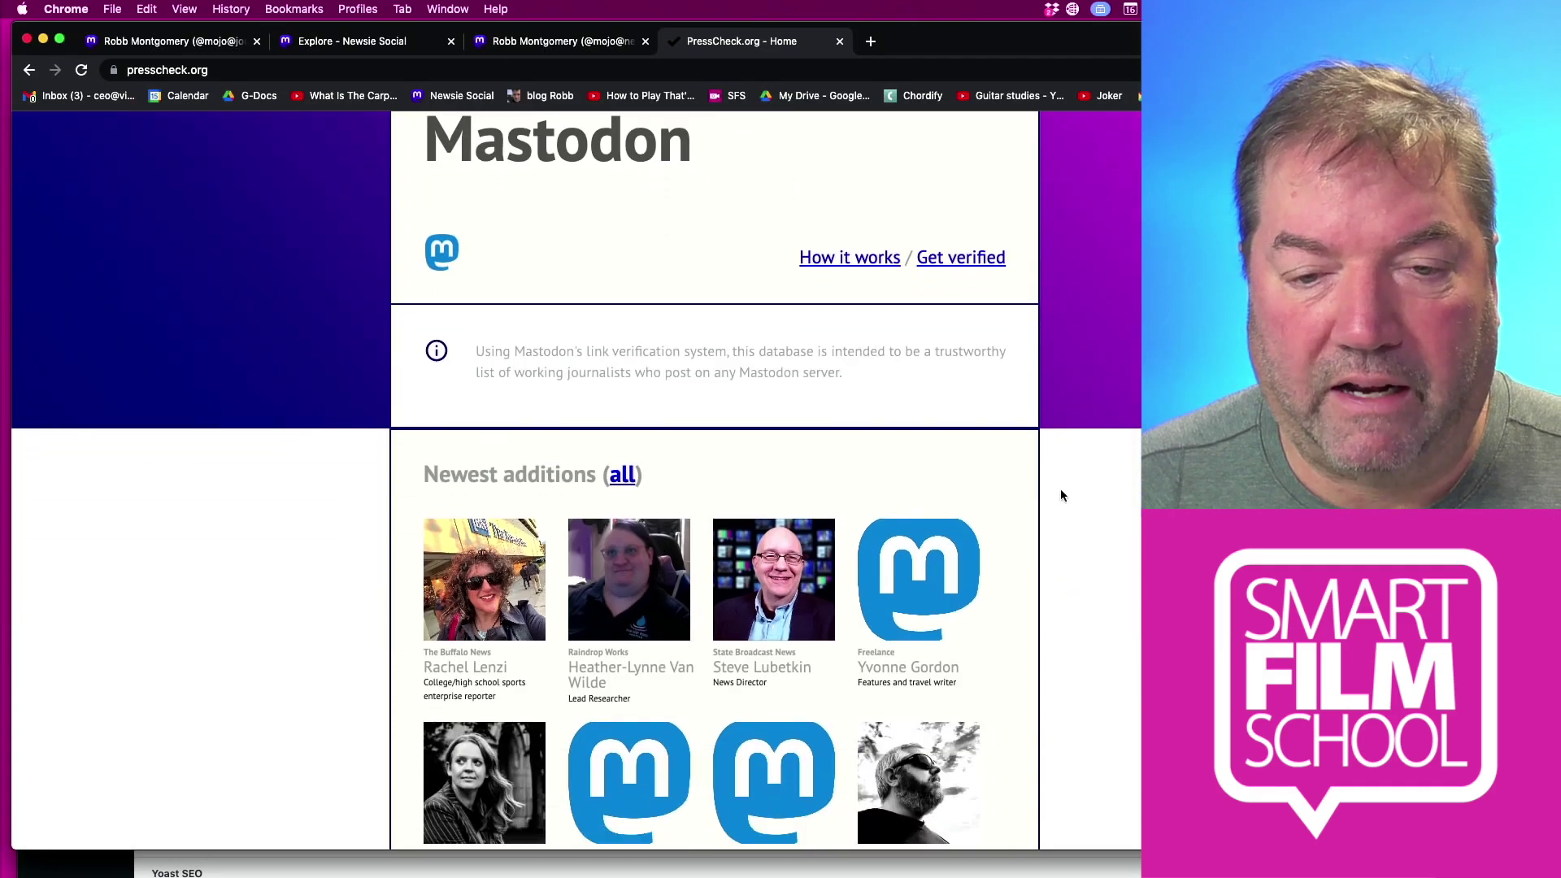
pyautogui.scroll(-2, 1060, 495)
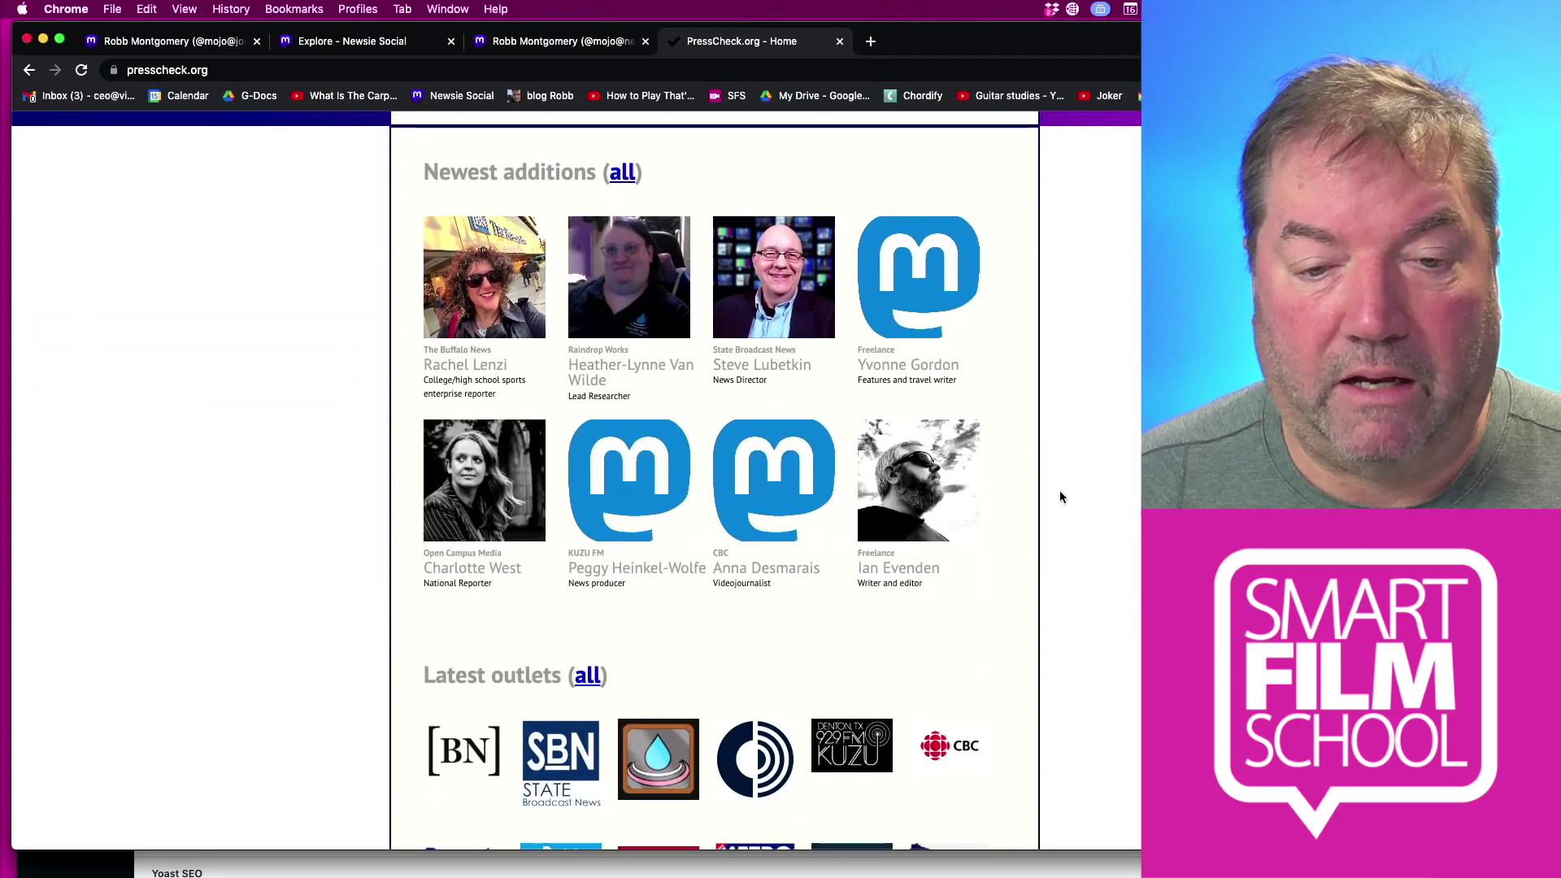
pyautogui.scroll(8, 1060, 495)
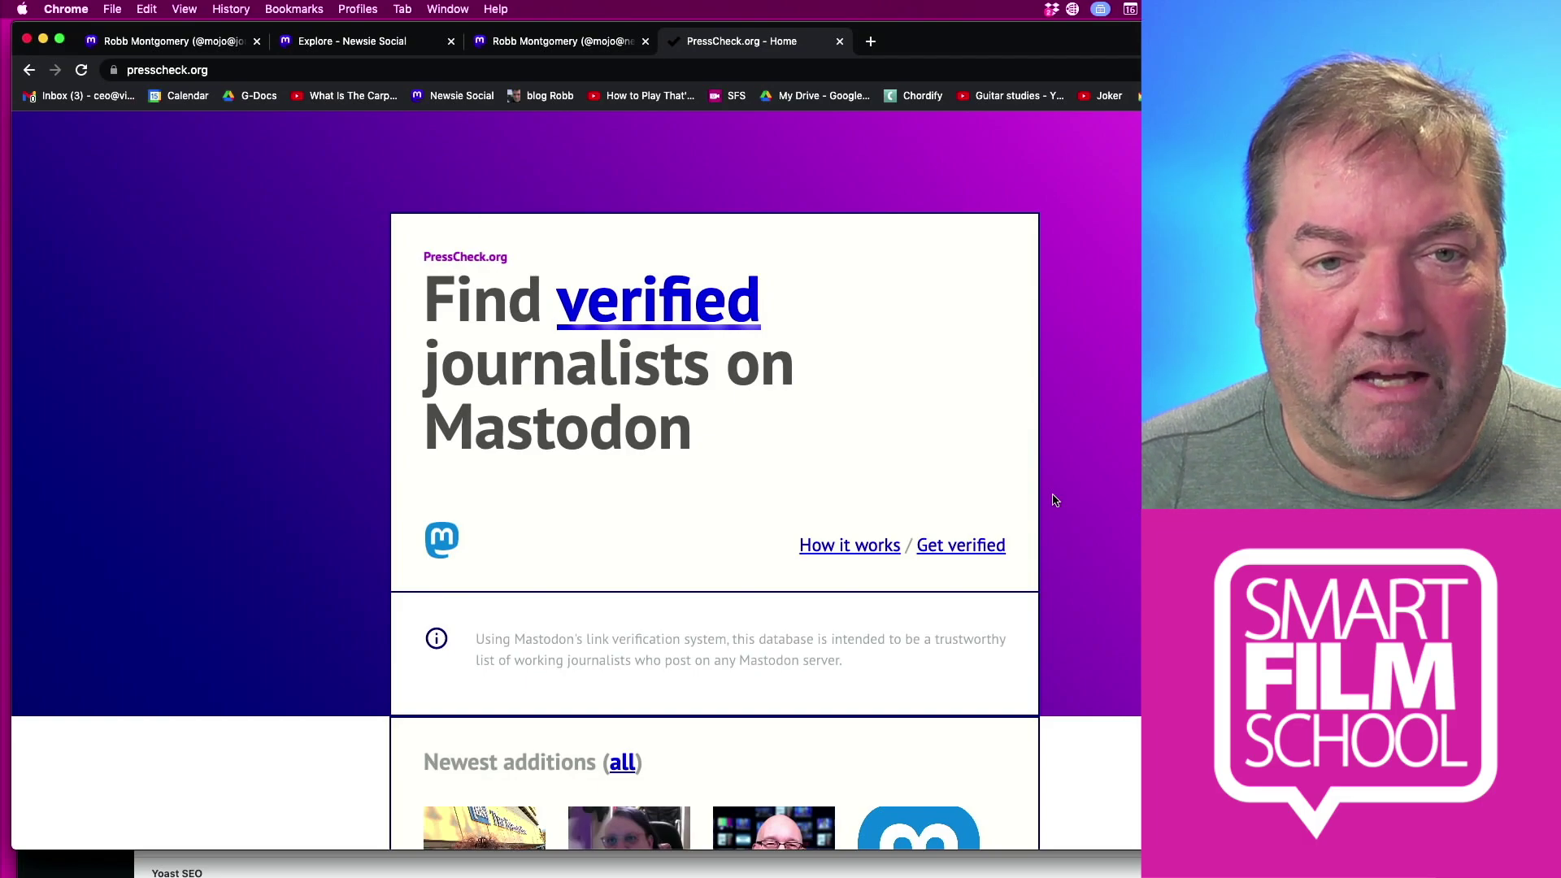
pyautogui.click(548, 40)
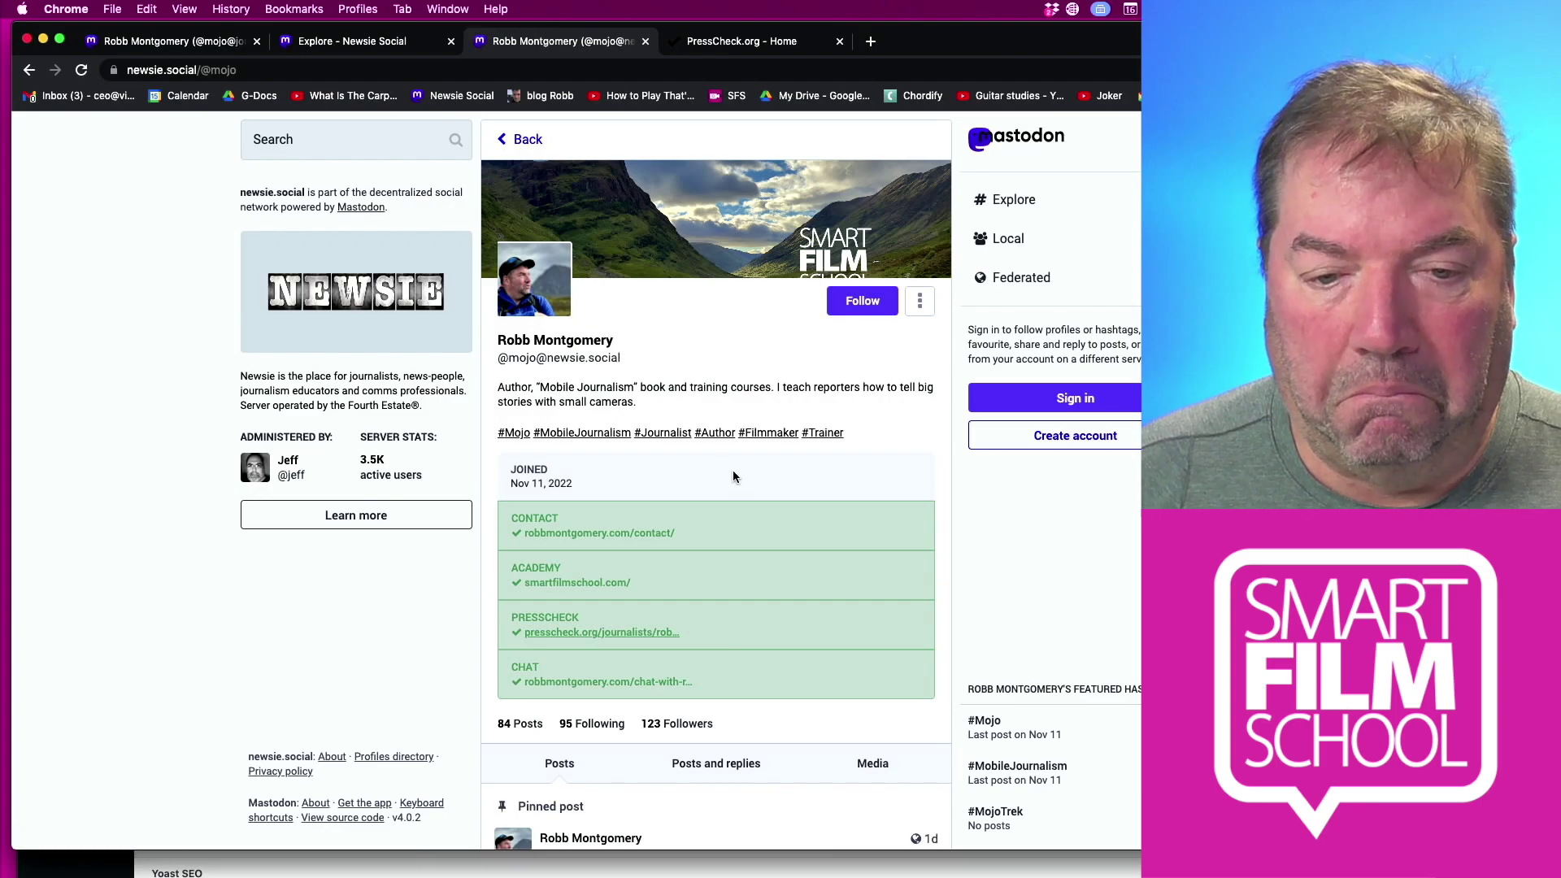
# Return from the profile to the introductions post, then view newsie.social's Explore, Local and Federated timelines
pyautogui.scroll(-3, 715, 570)
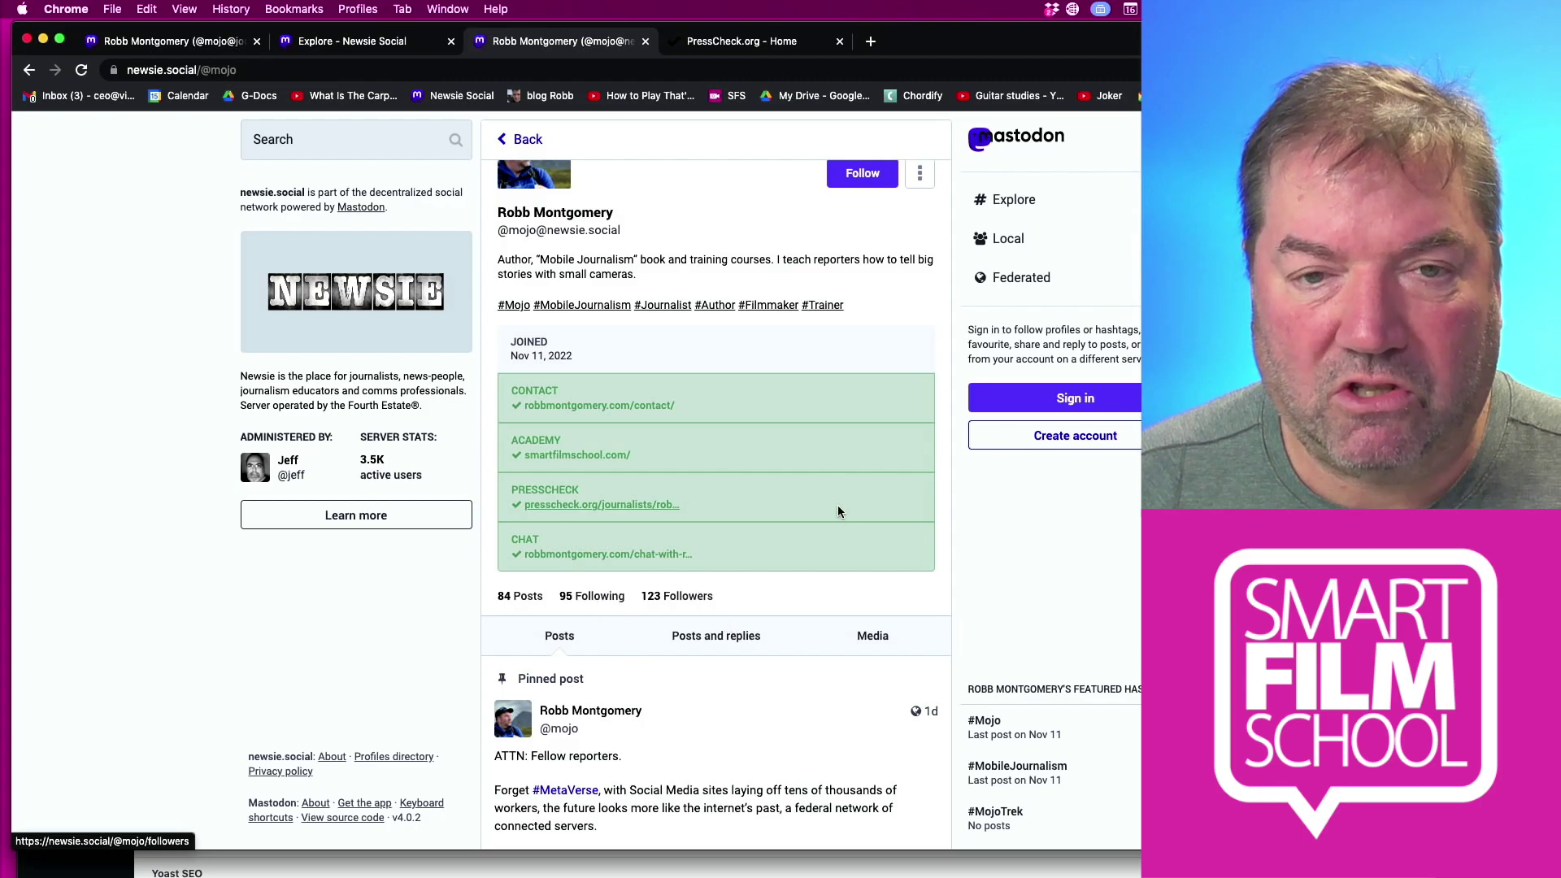
pyautogui.scroll(3, 821, 502)
pyautogui.scroll(1, 808, 495)
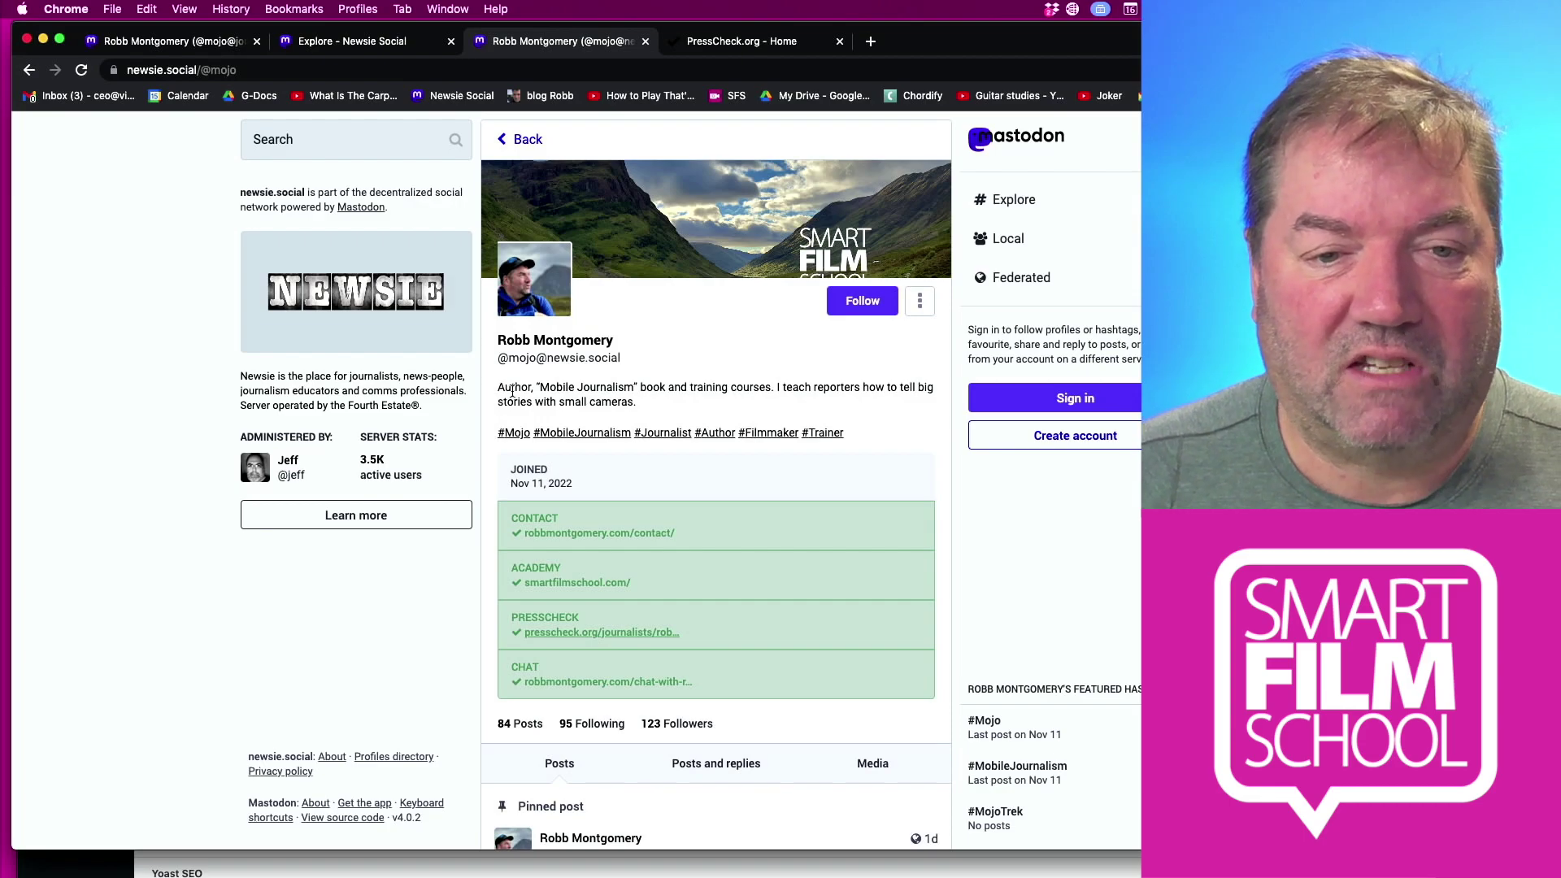
pyautogui.click(510, 142)
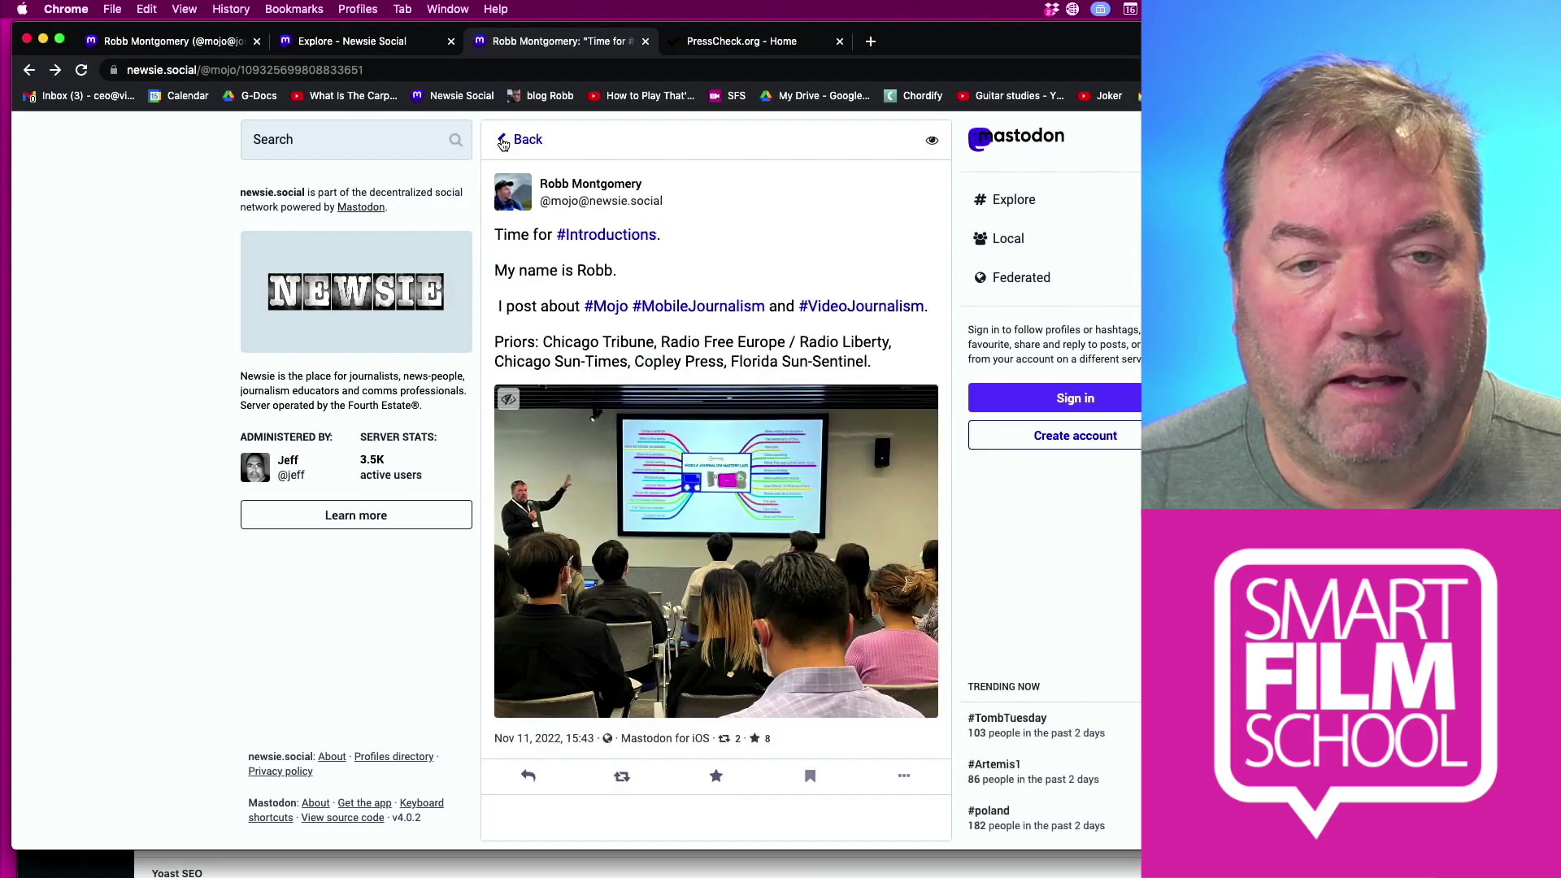
pyautogui.click(1005, 204)
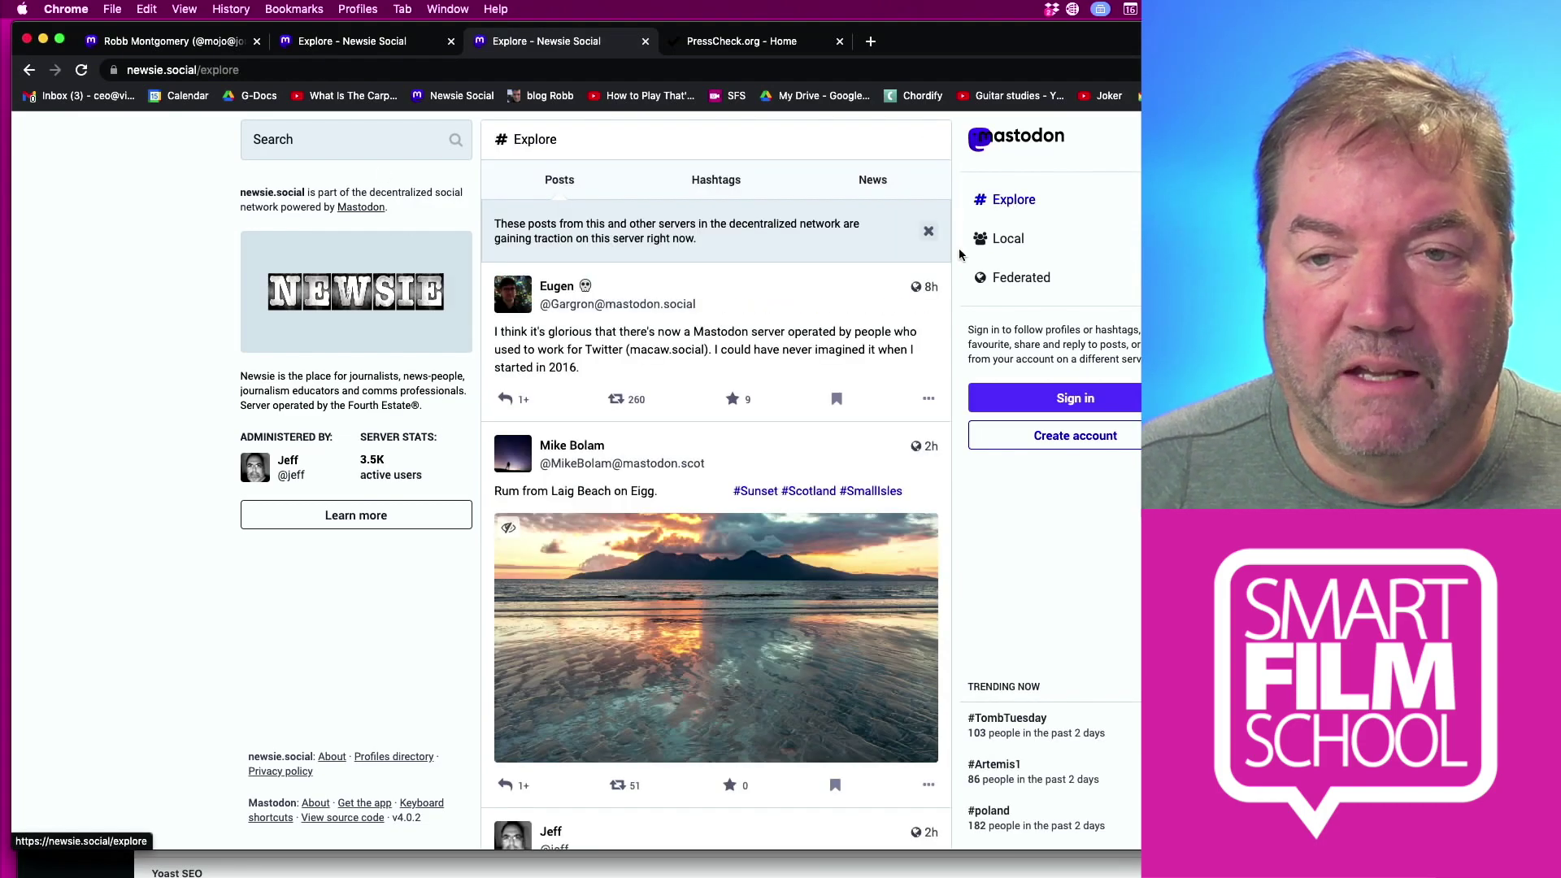
pyautogui.click(1012, 244)
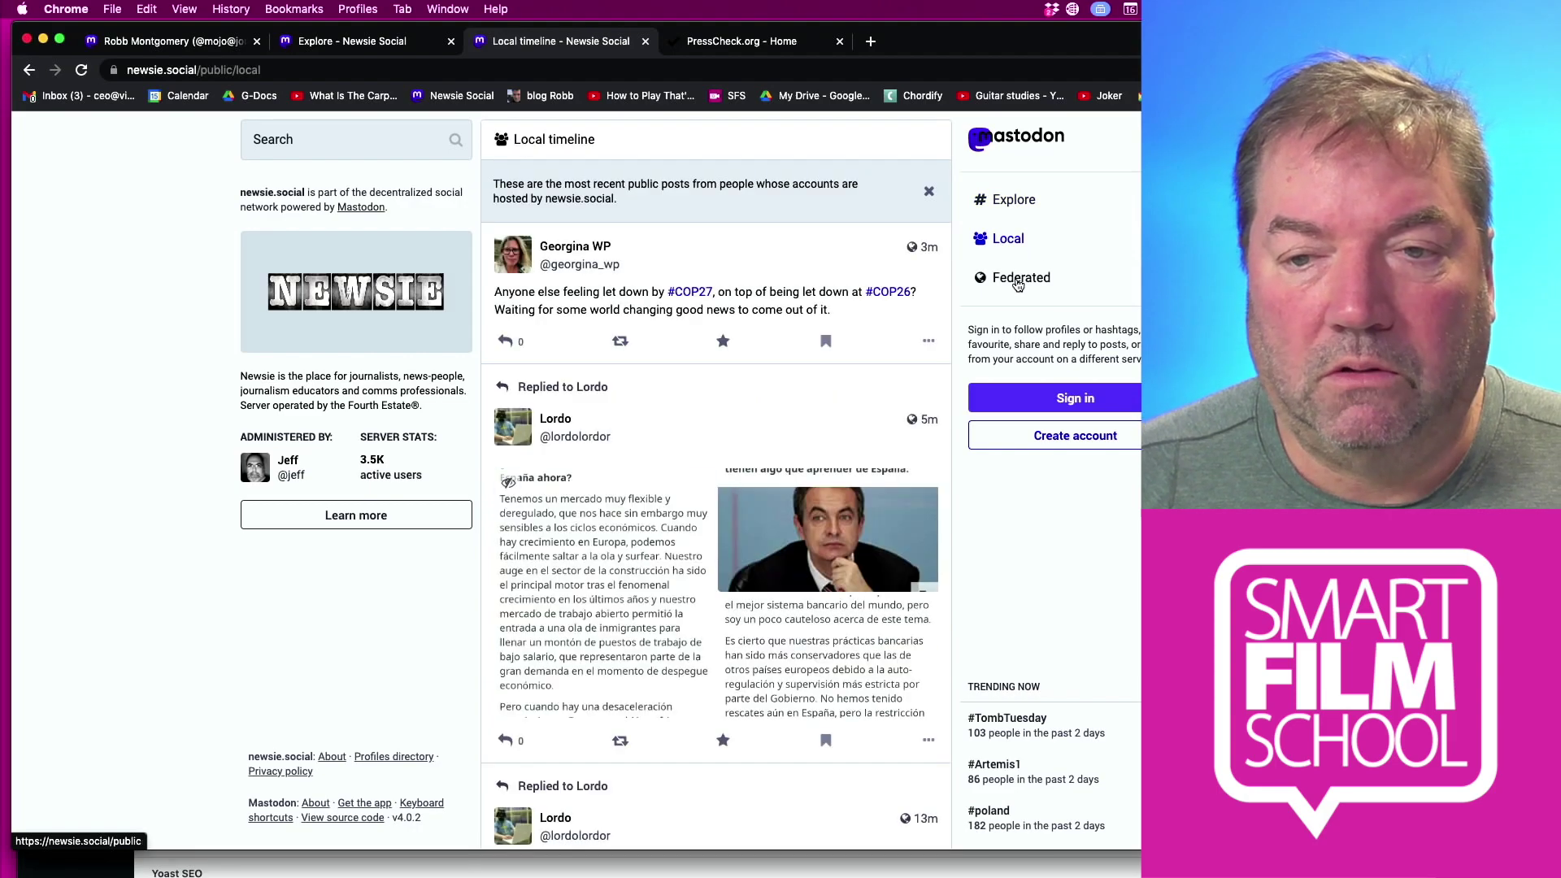
pyautogui.click(1017, 282)
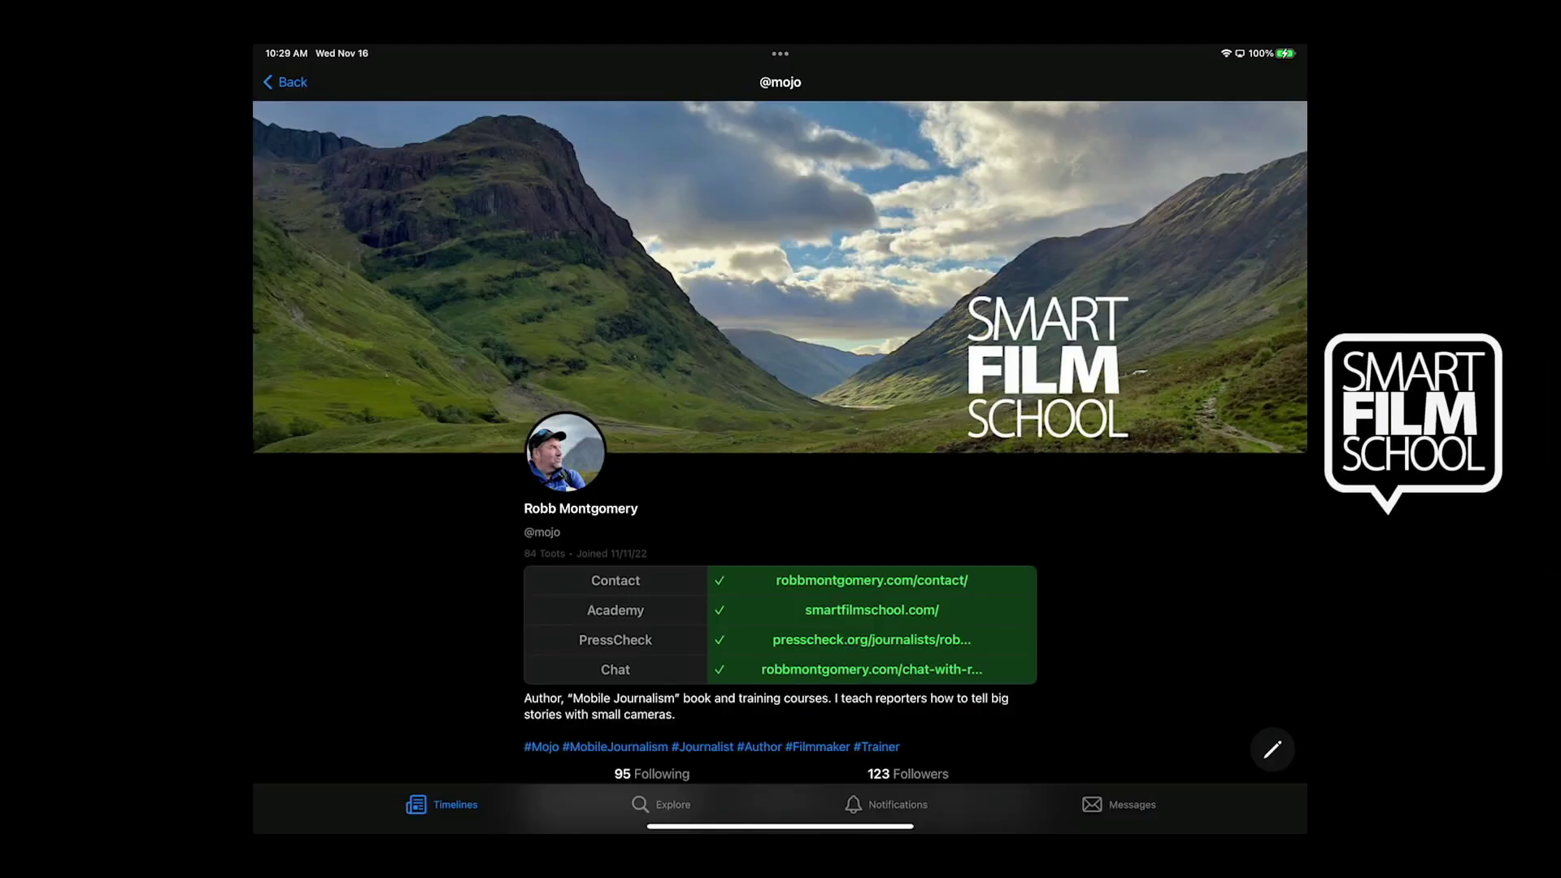
# Scroll past the profile's verified links, then switch to and scroll through the Home timeline
pyautogui.scroll(-3, 780, 431)
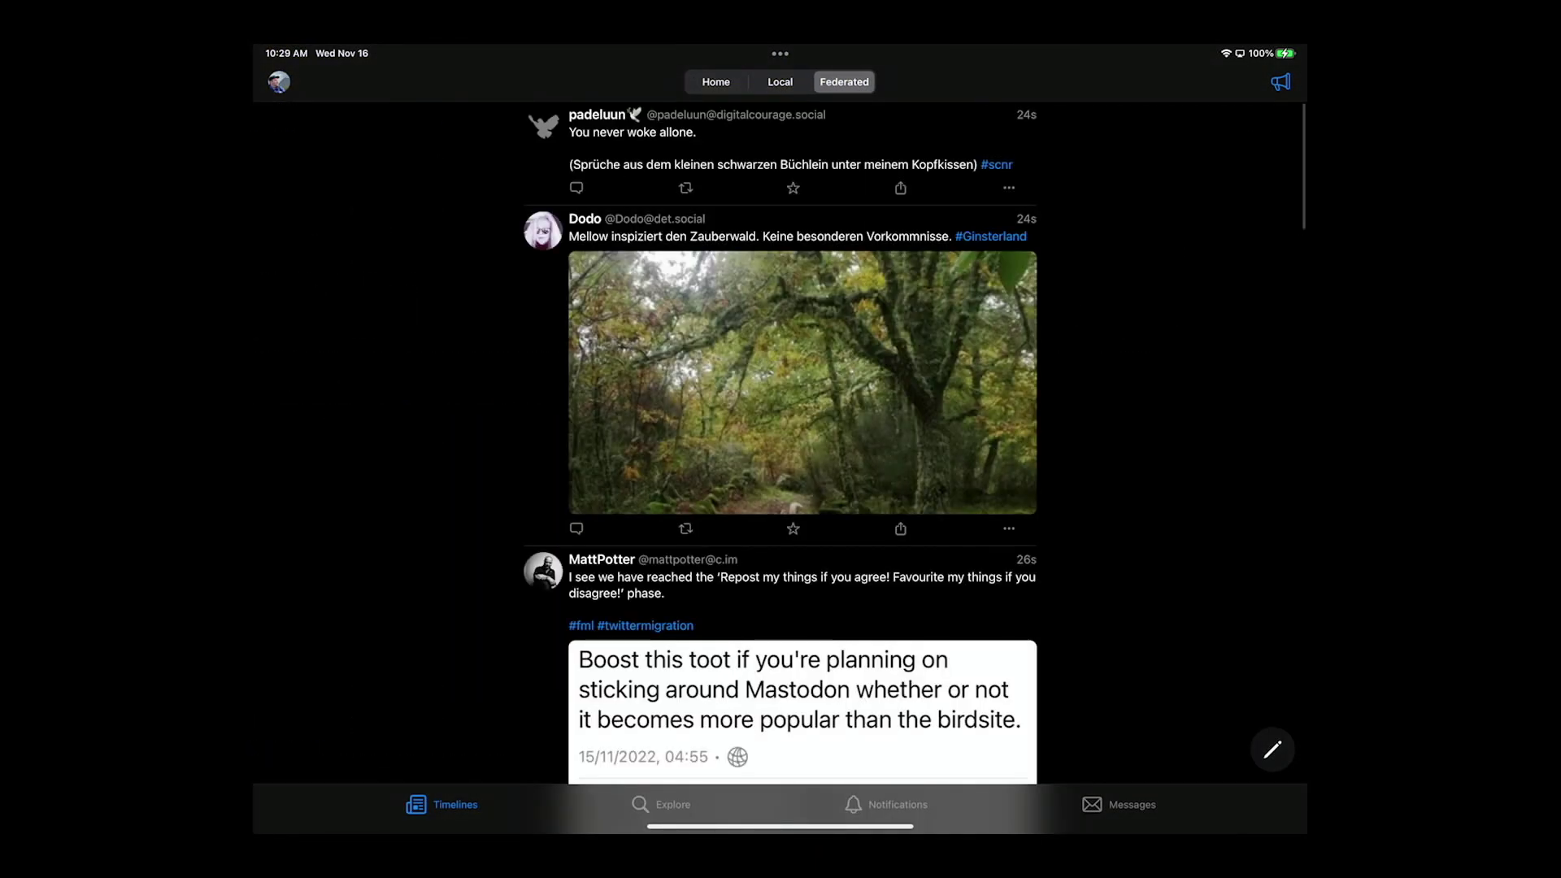
pyautogui.click(780, 81)
pyautogui.click(715, 82)
pyautogui.scroll(15, 780, 439)
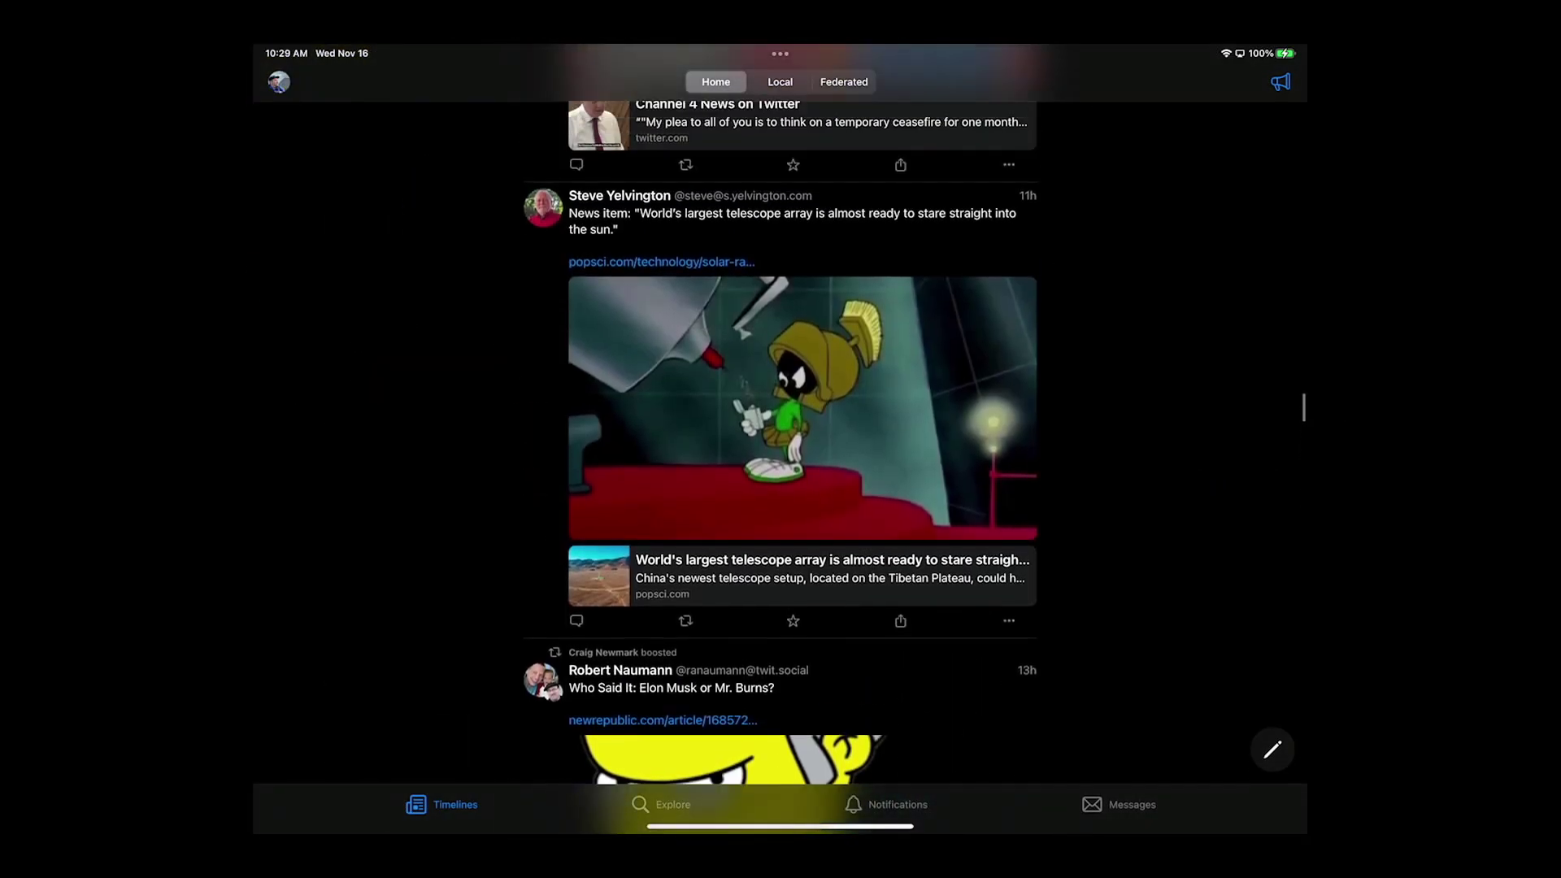
pyautogui.scroll(10, 780, 439)
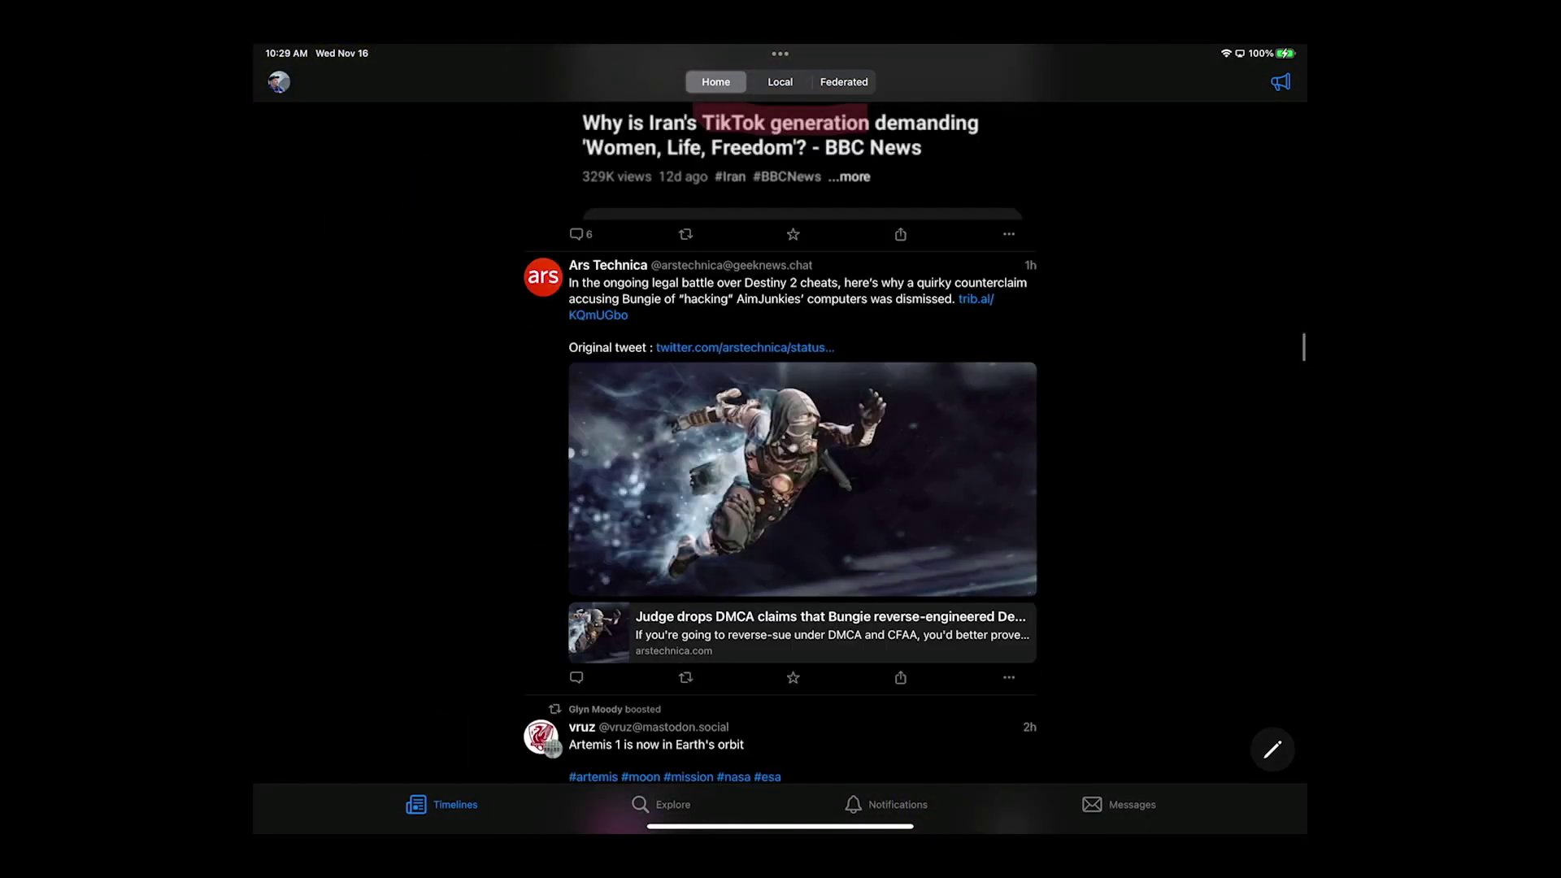
pyautogui.scroll(10, 781, 439)
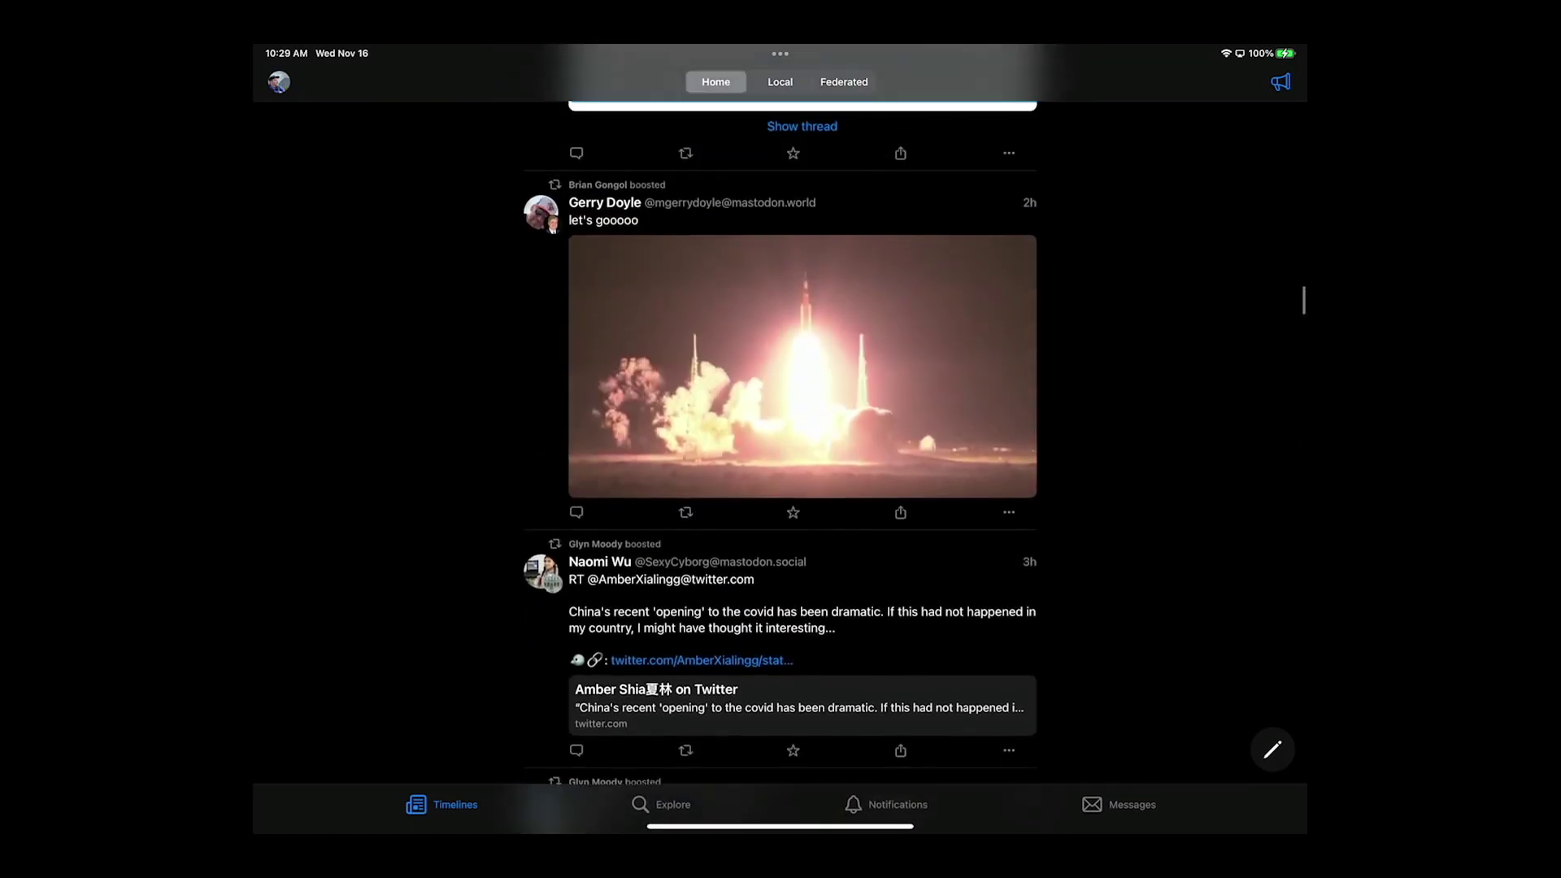
# Scroll through the Local timeline, then switch to the Federated timeline
pyautogui.click(780, 81)
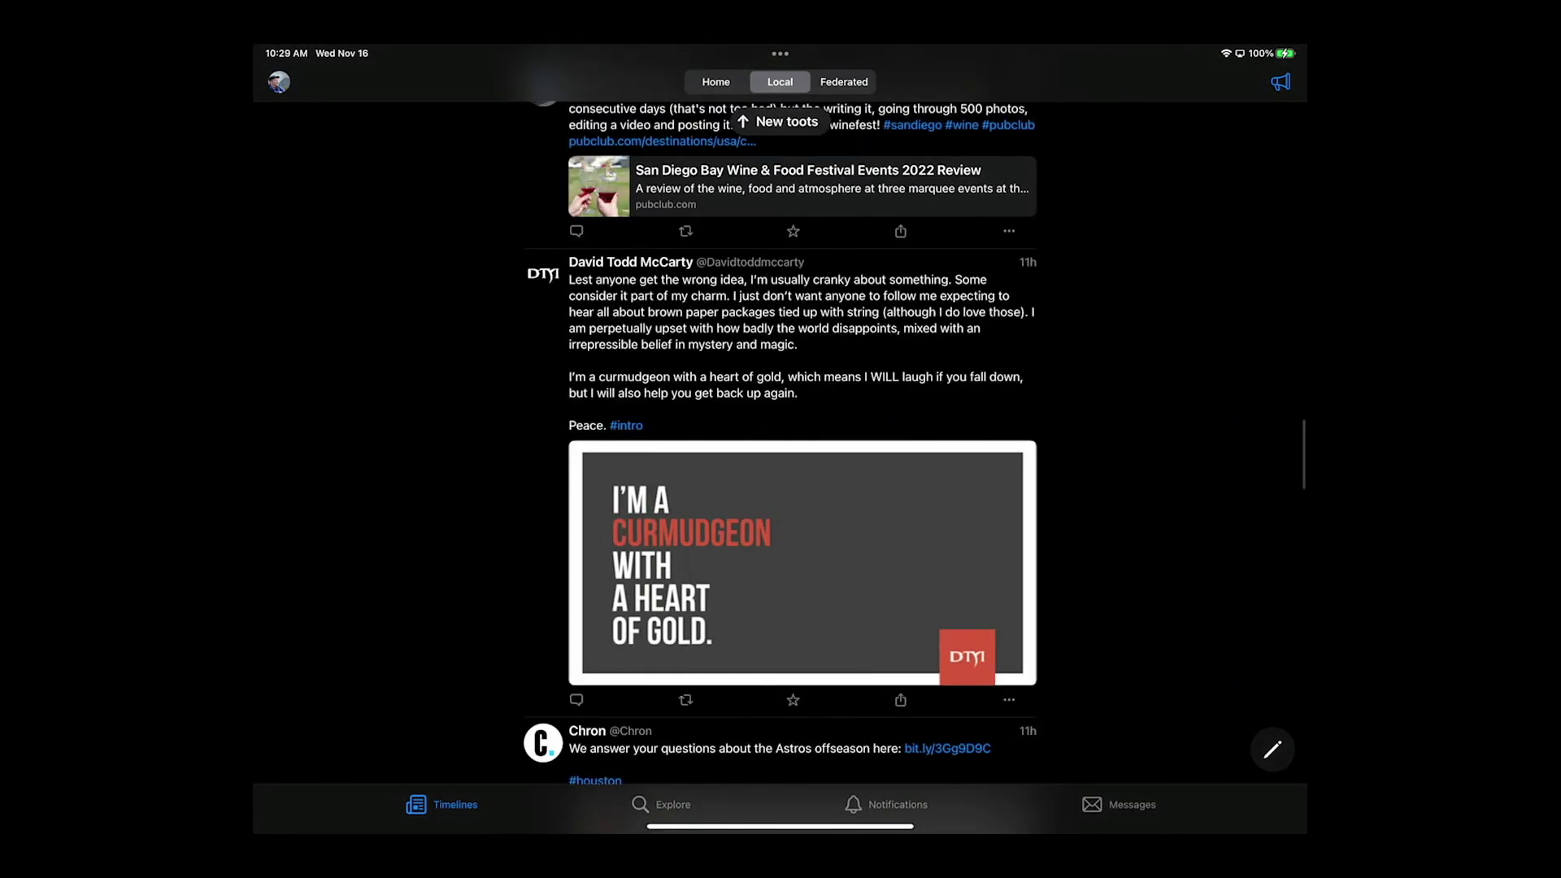
pyautogui.scroll(15, 802, 439)
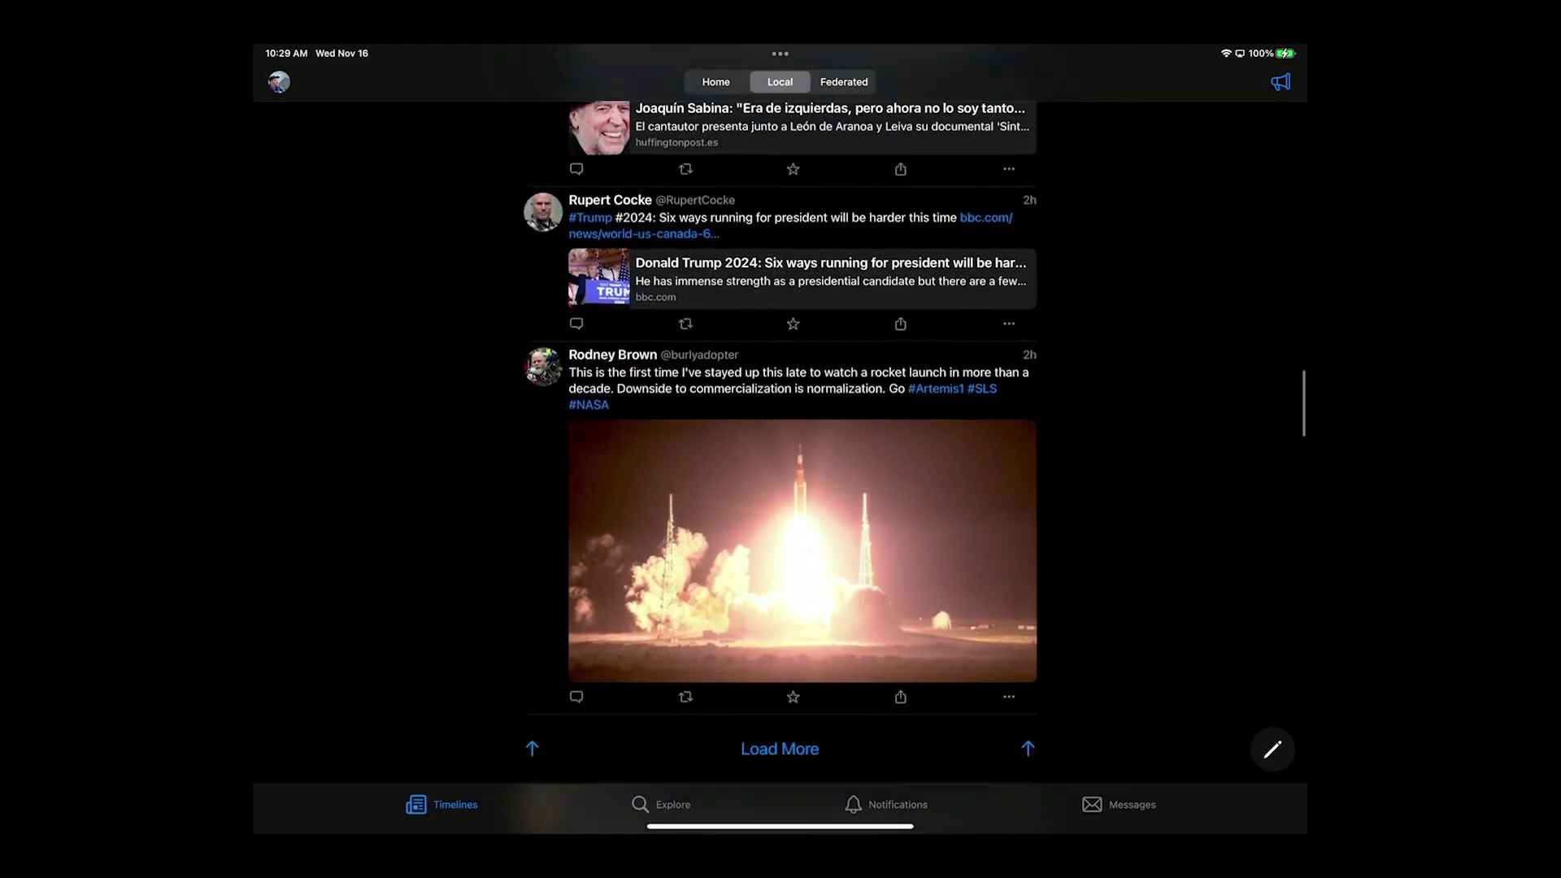
pyautogui.scroll(2, 803, 439)
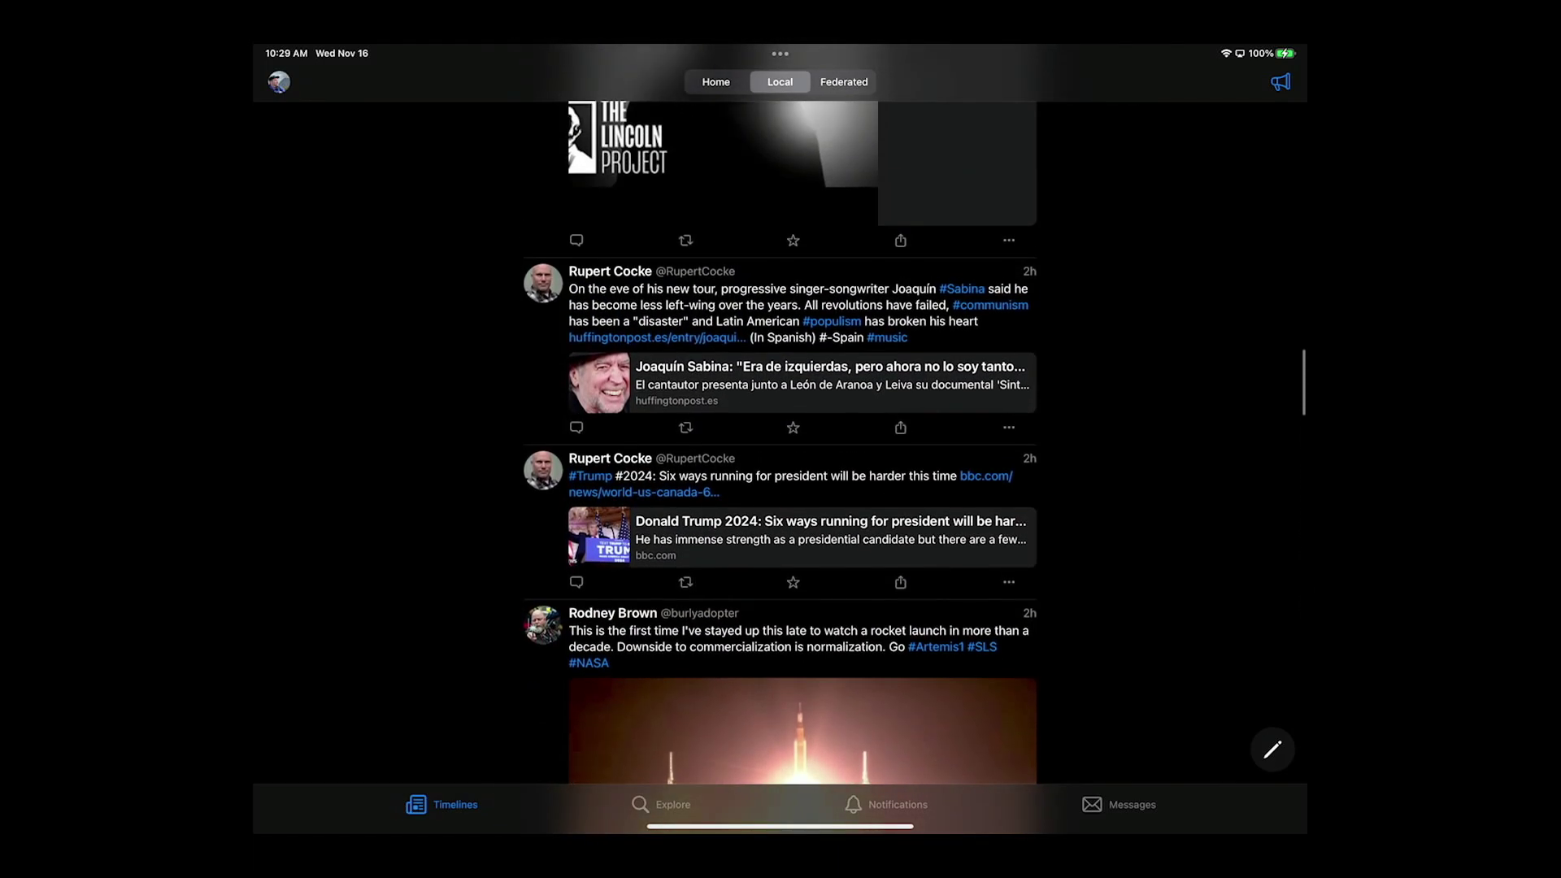
pyautogui.click(844, 82)
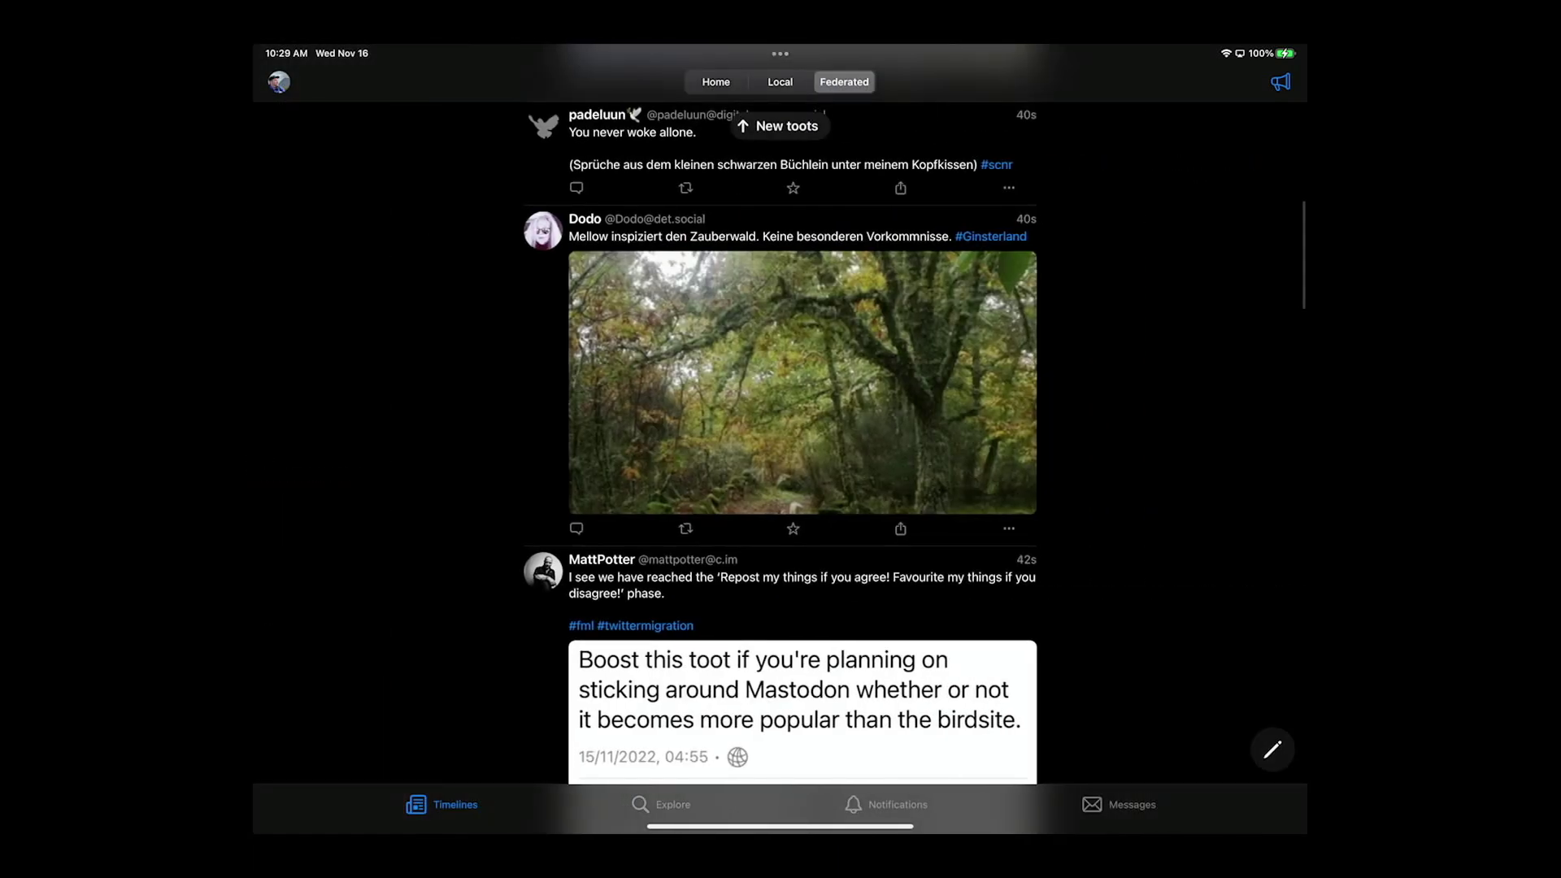